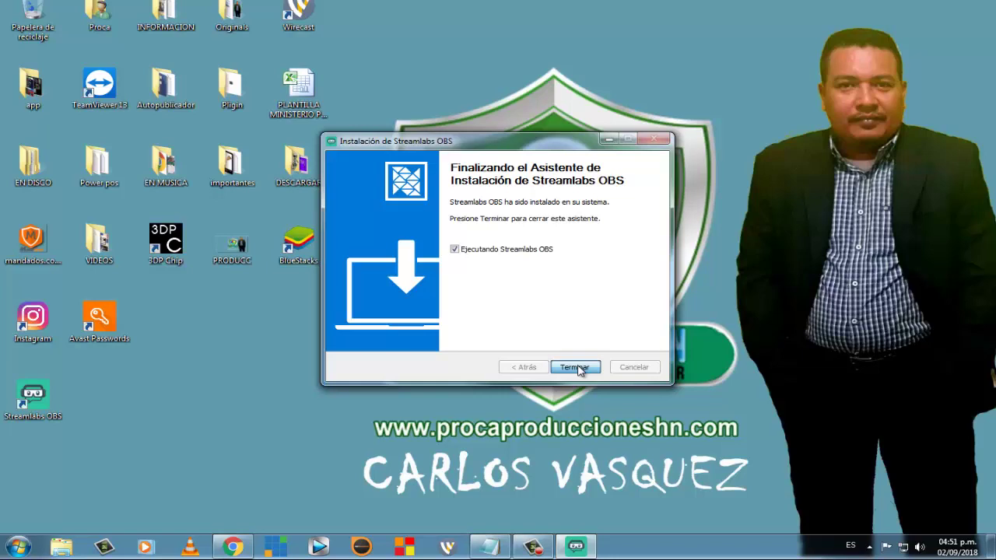
Step: Finish the Streamlabs OBS installation with launching enabled, move its desktop shortcut beside Avast Passwords, and decline sending the problem report
click(576, 367)
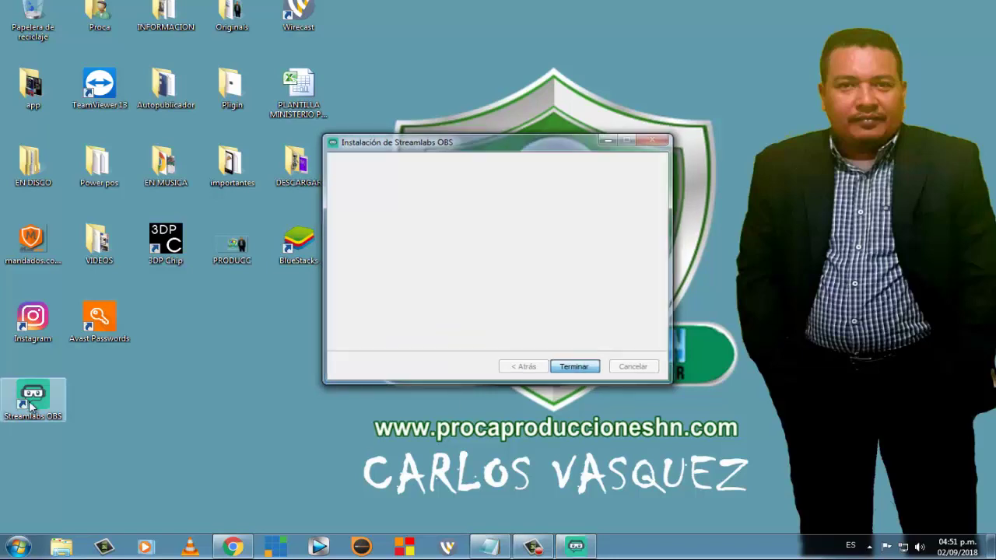
drag(39, 401, 173, 308)
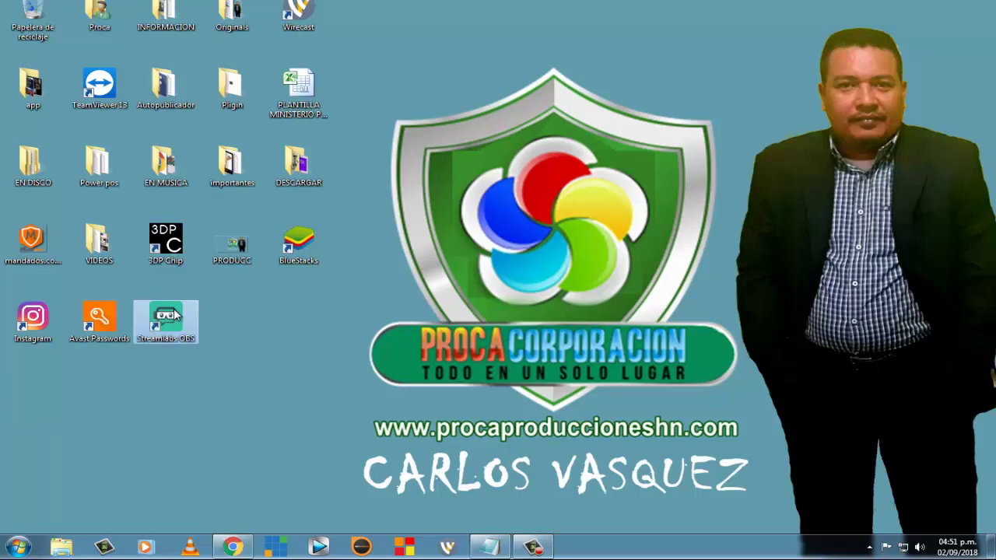
click(246, 321)
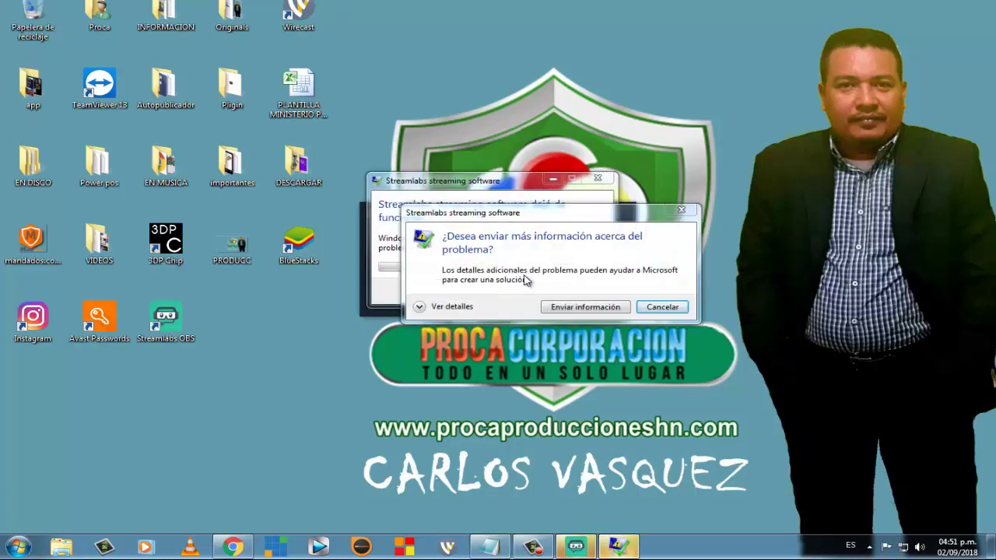
click(663, 307)
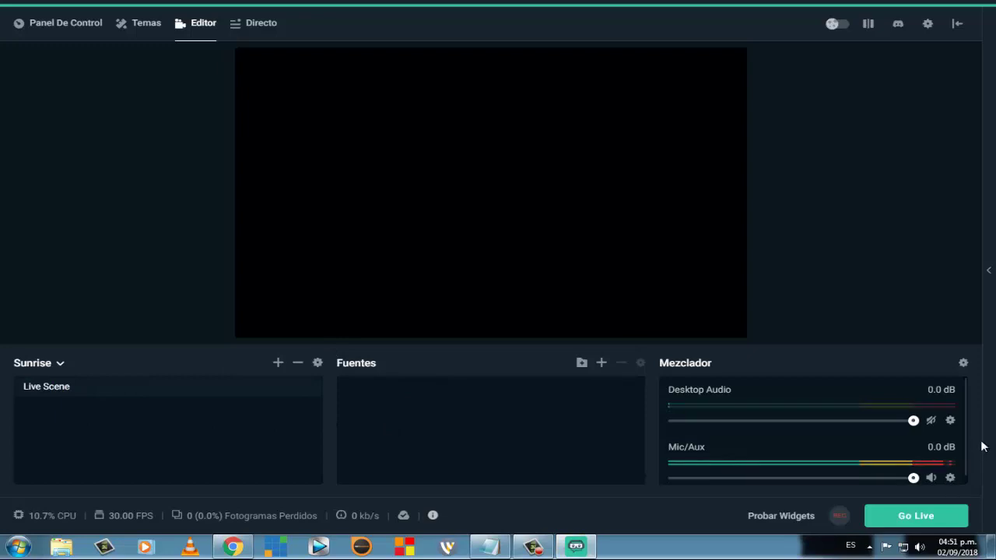
Step: Lower the Mic/Aux volume to -6.5 dB in the mixer and mute that audio source
scroll(966, 396, down, 1)
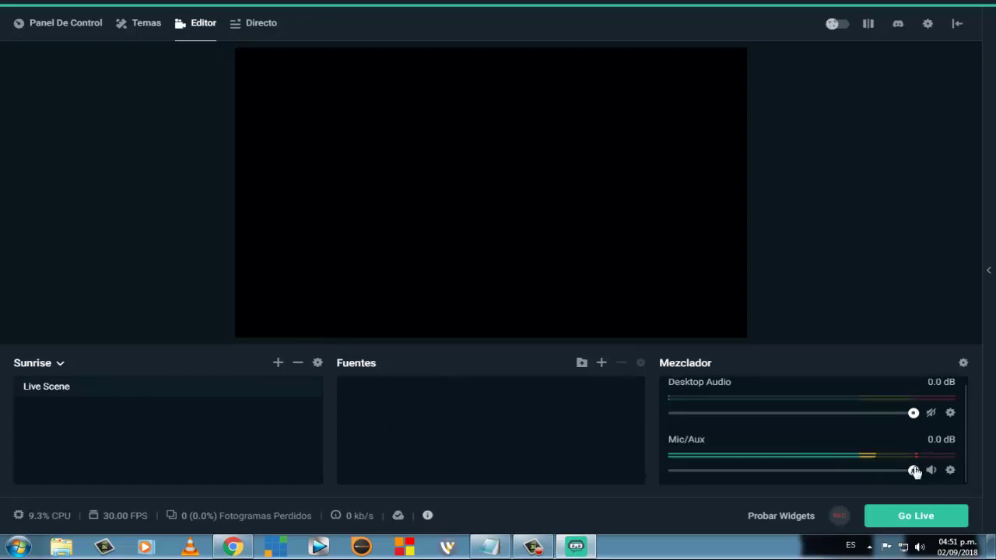
drag(912, 470, 869, 471)
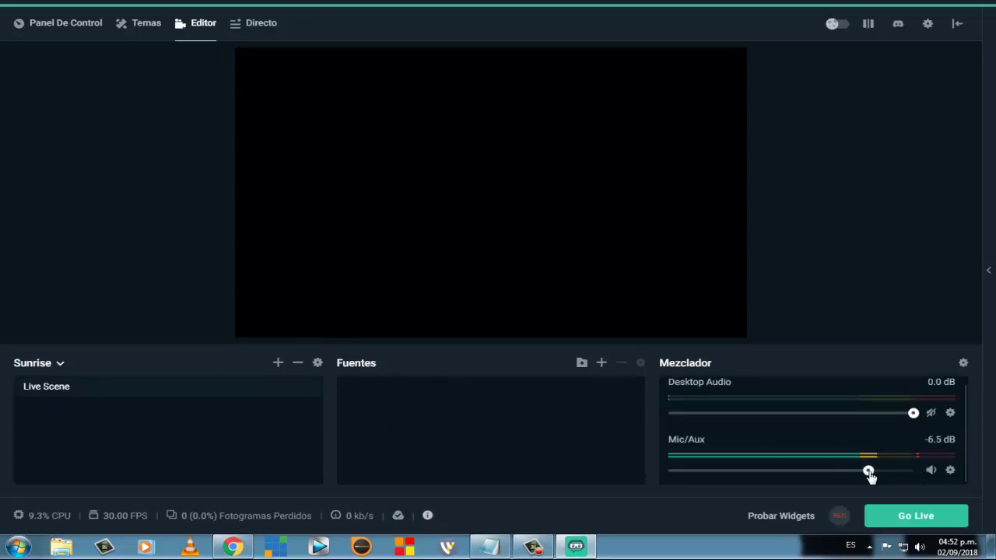
click(932, 470)
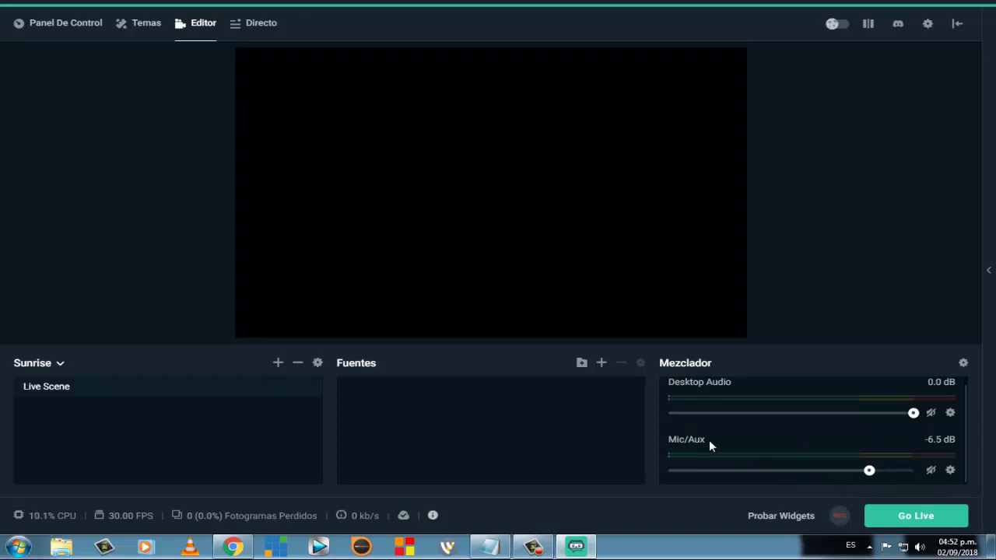
click(951, 472)
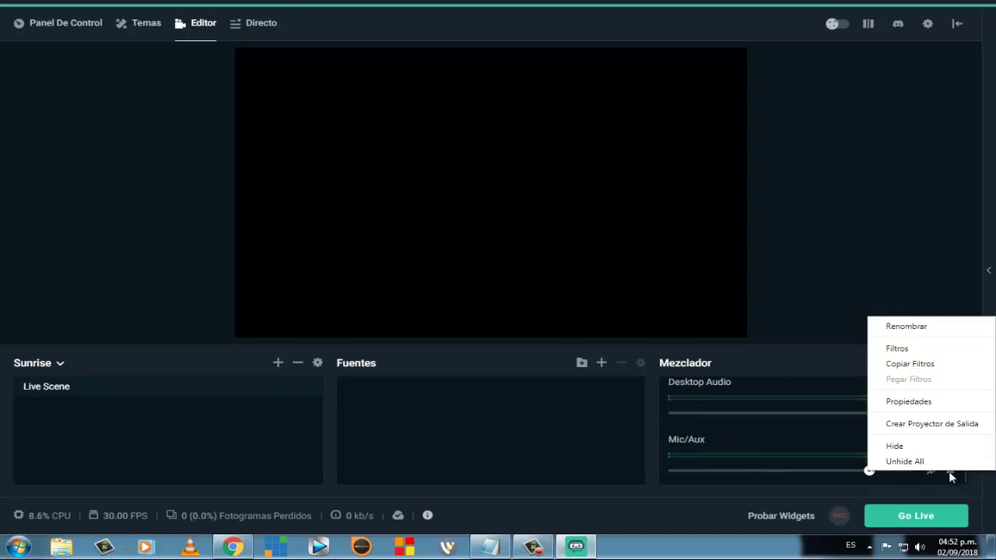
click(600, 424)
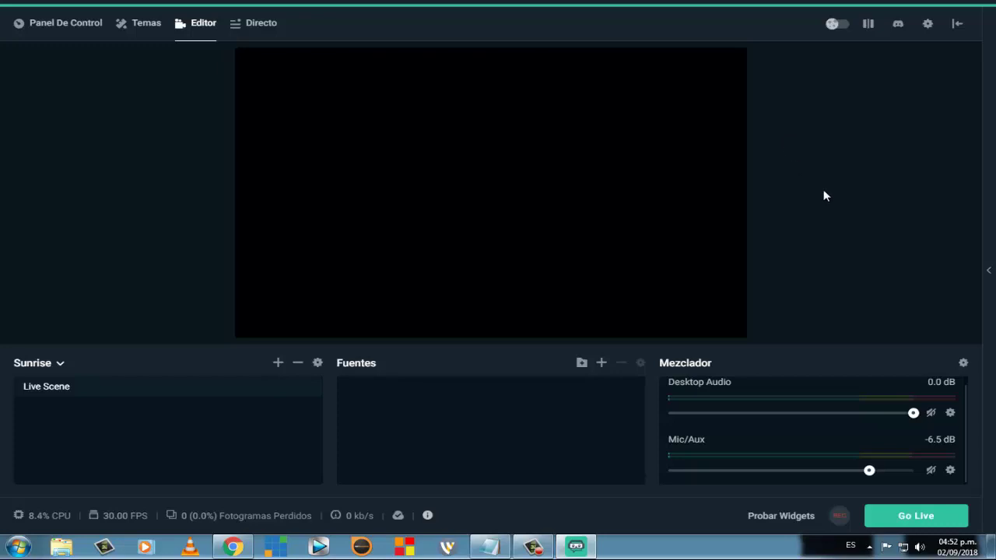
Step: Review today's donation, subscriber, member and Super Chat figures on the account dashboard
click(65, 31)
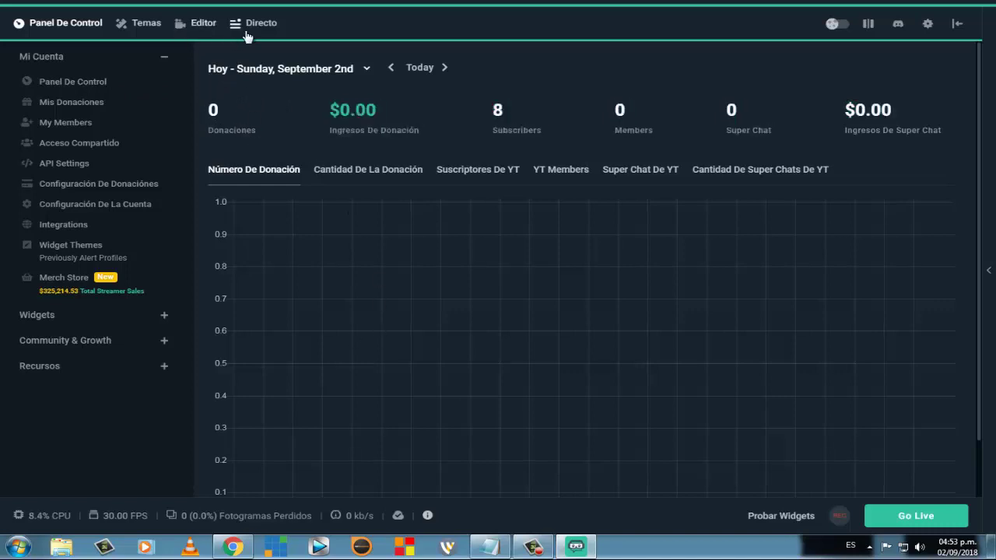
drag(268, 130, 271, 126)
click(265, 131)
drag(332, 130, 521, 136)
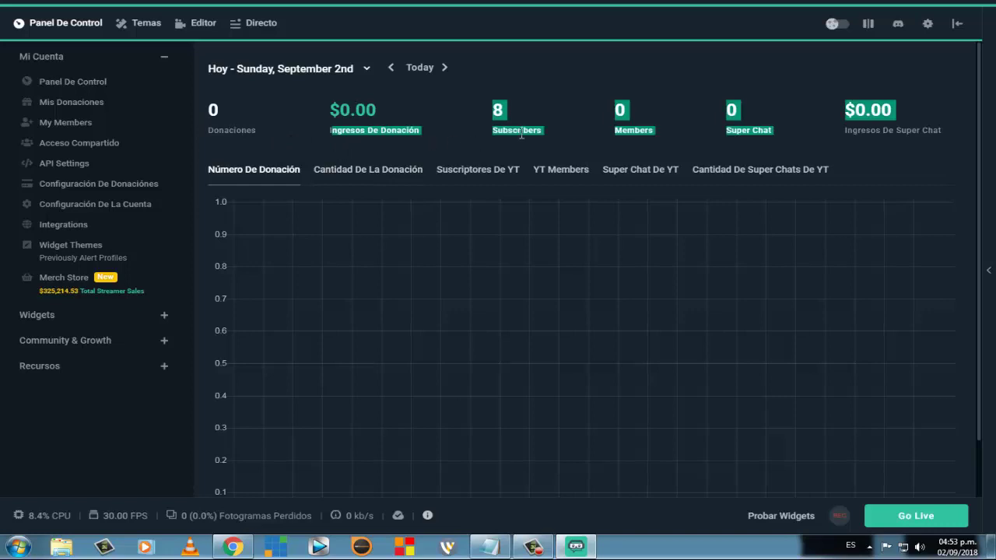
click(521, 135)
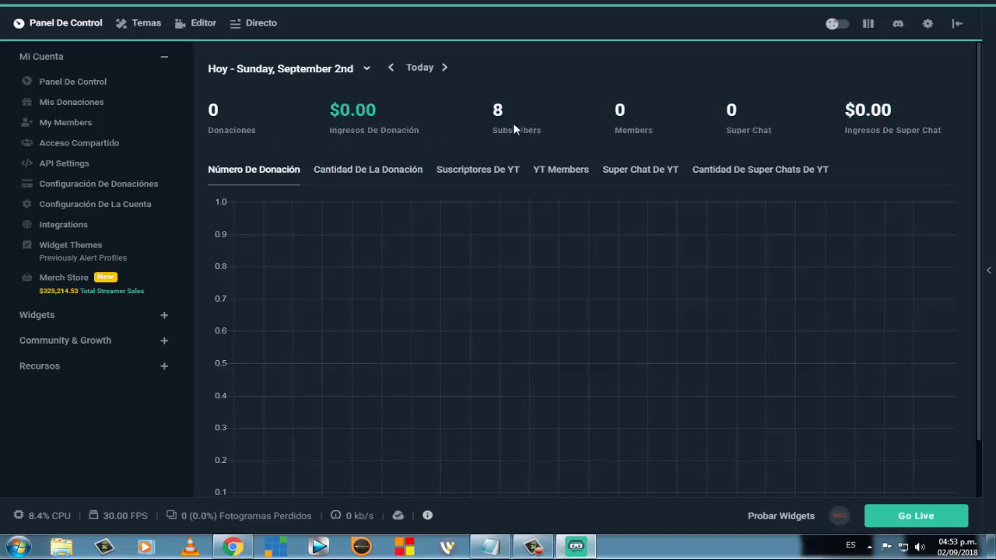
drag(659, 134, 620, 110)
click(673, 131)
drag(784, 129, 765, 131)
click(771, 120)
drag(951, 129, 842, 119)
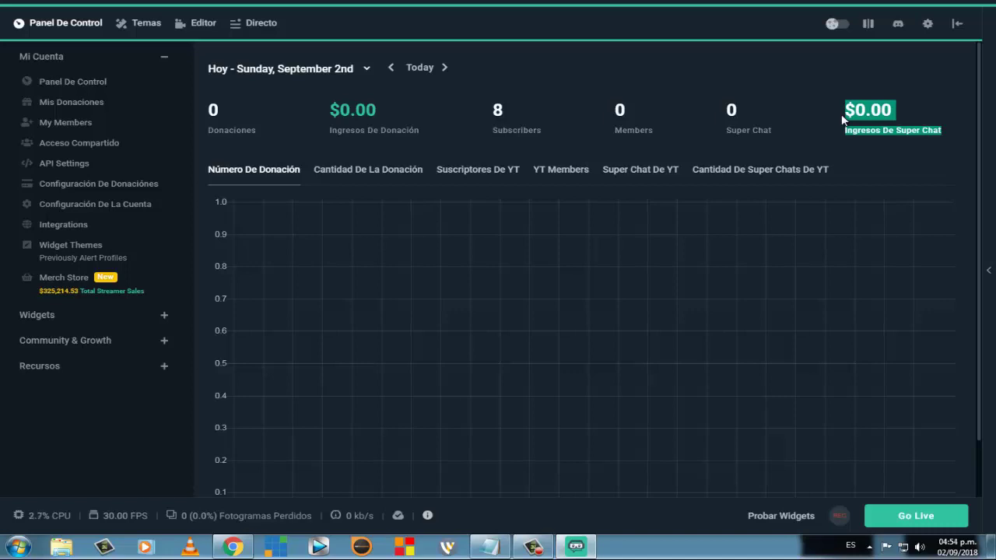
click(950, 136)
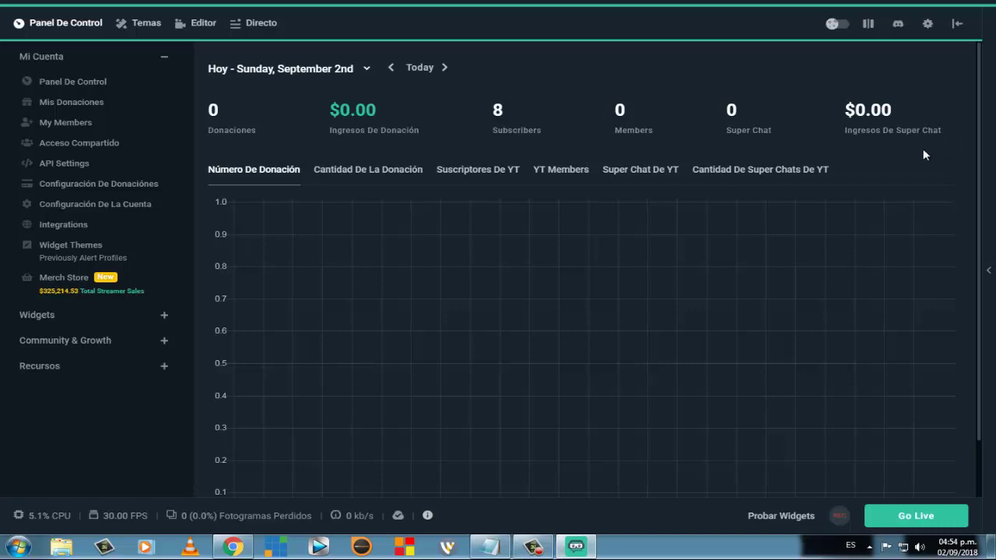
drag(253, 131, 208, 131)
click(254, 134)
Step: Examine the dashboard's hourly charts for donation amount and number of donations
click(404, 172)
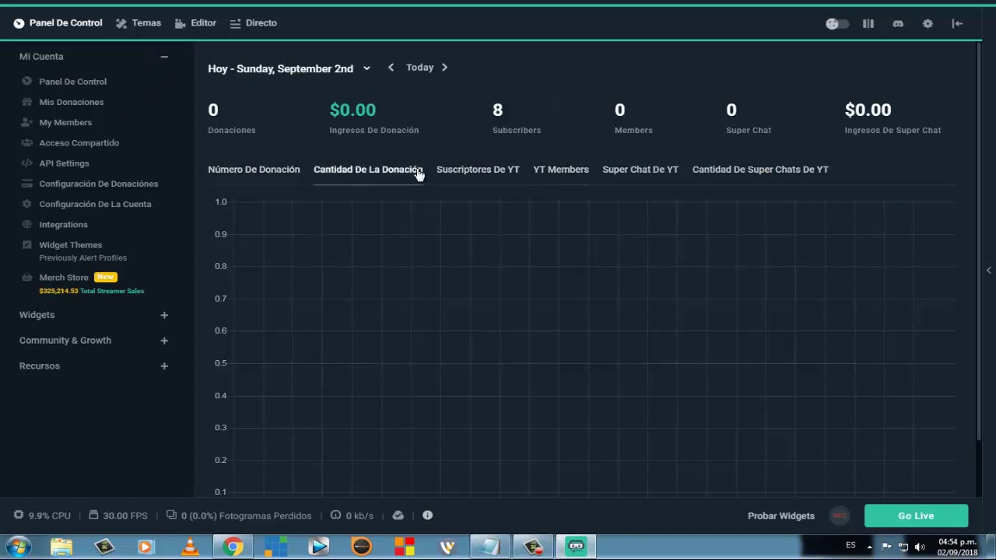
click(284, 173)
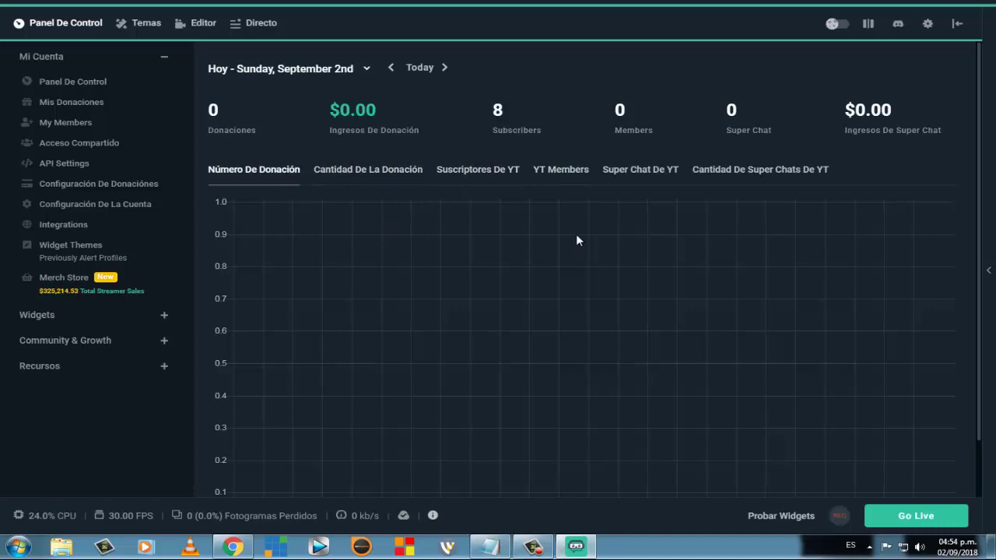
scroll(460, 207, down, 2)
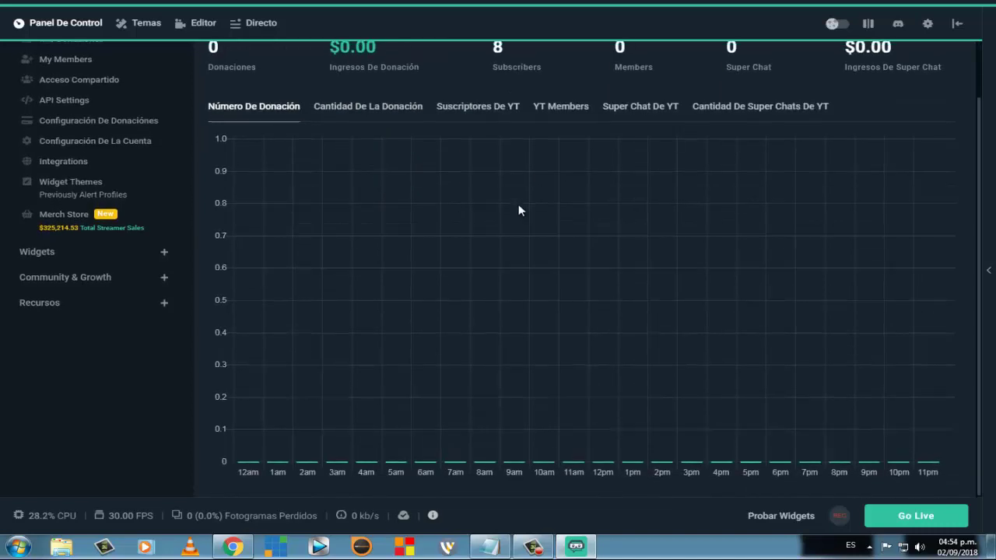
scroll(517, 210, up, 2)
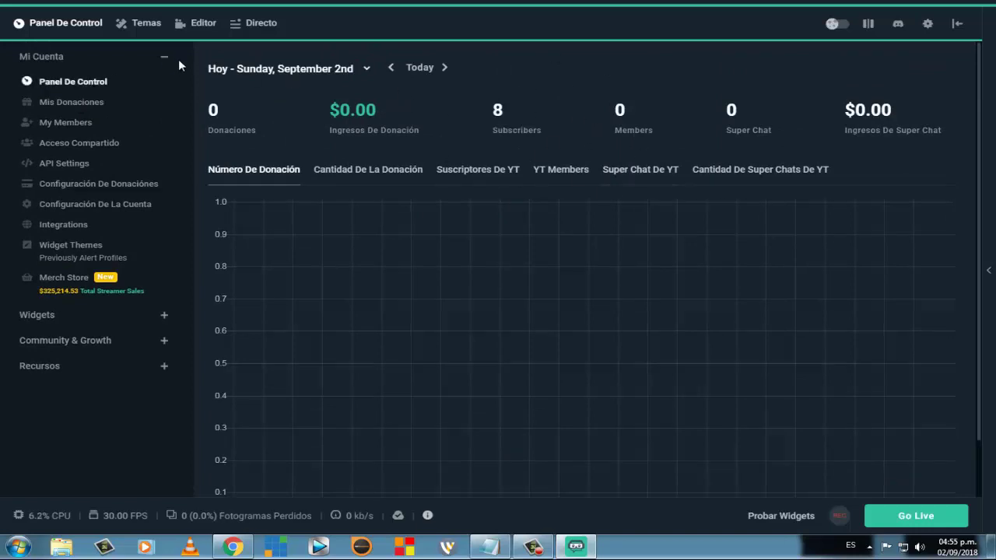
Step: Examine the Mis Donaciones page, including the donation page URL, donation list, top donors, banned donors and Super Chats
click(60, 105)
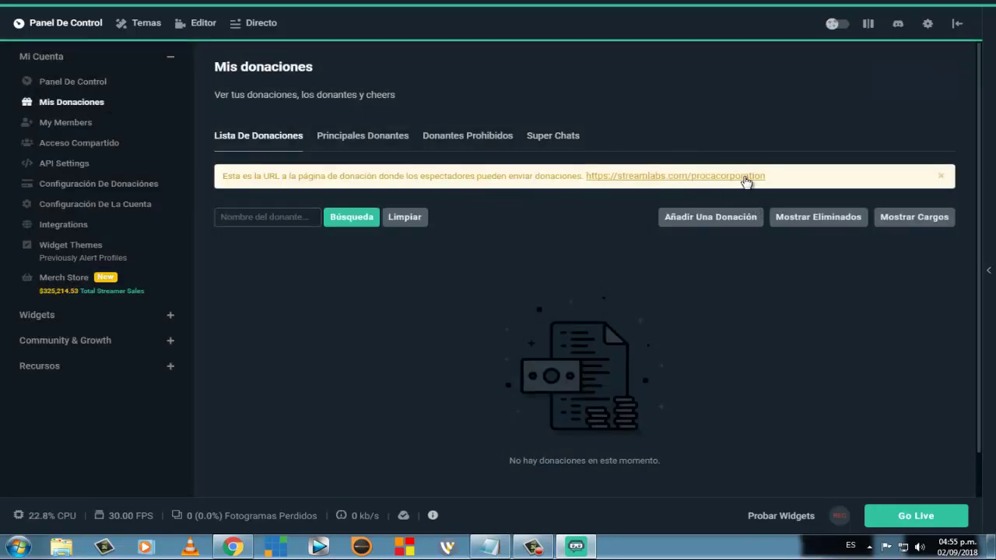
drag(775, 178, 590, 179)
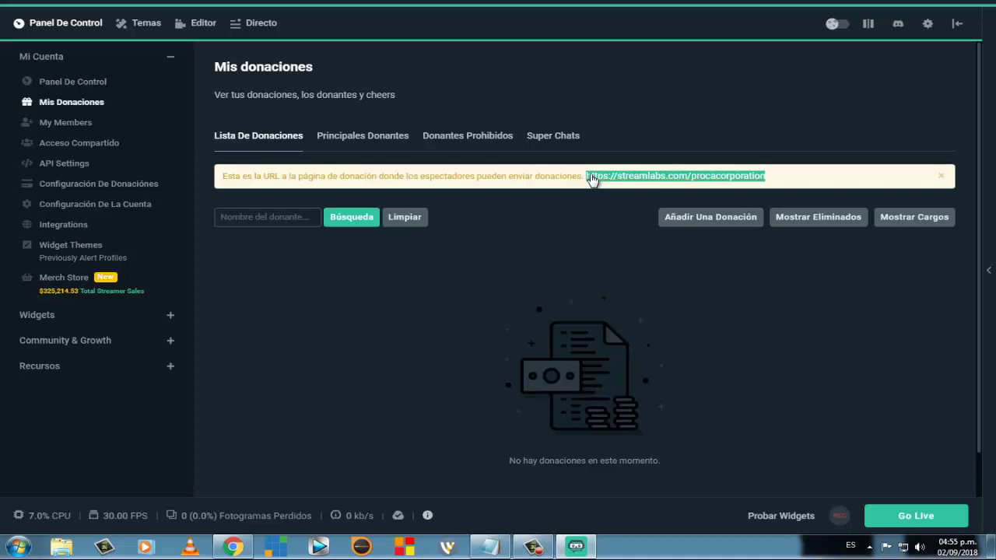
click(360, 135)
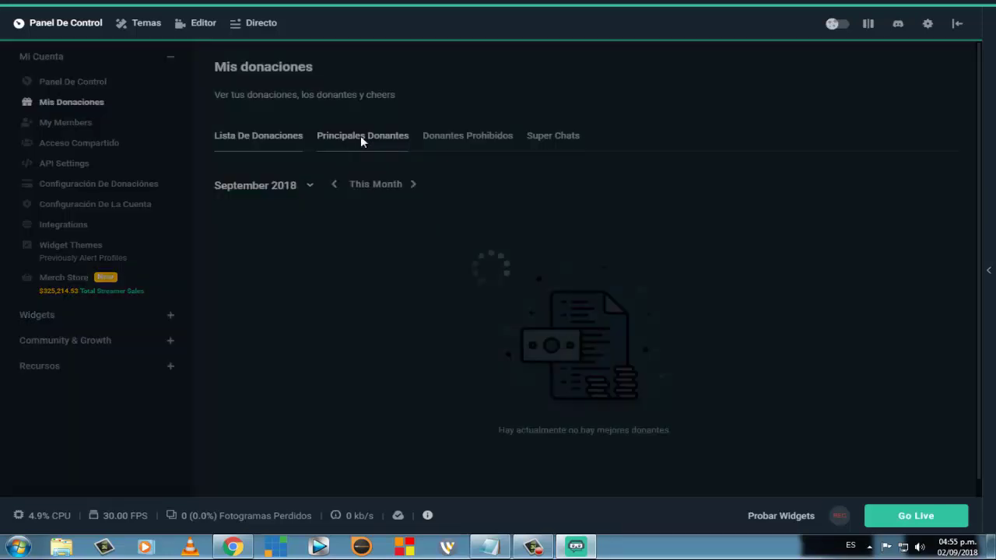
click(463, 136)
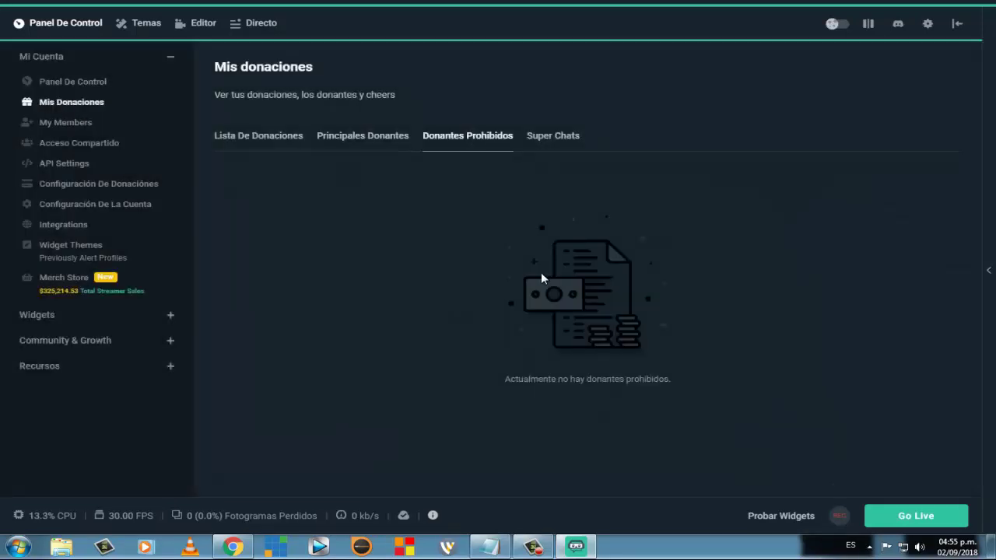
click(548, 138)
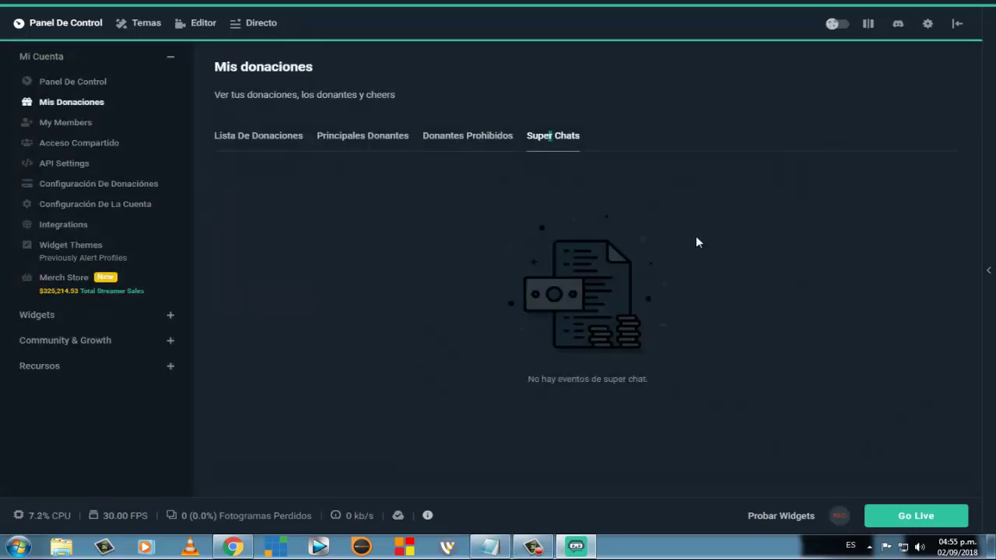
click(266, 144)
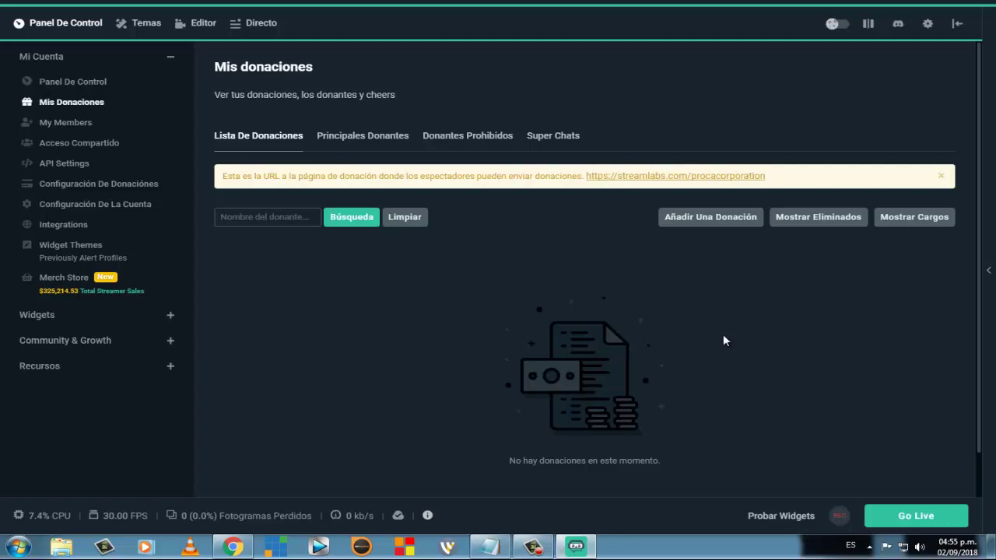
click(550, 139)
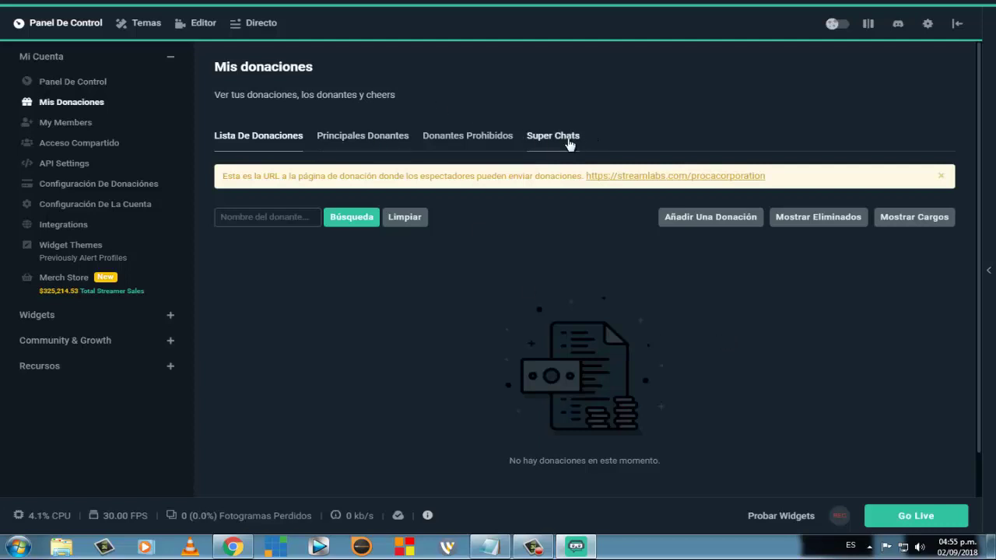
click(284, 136)
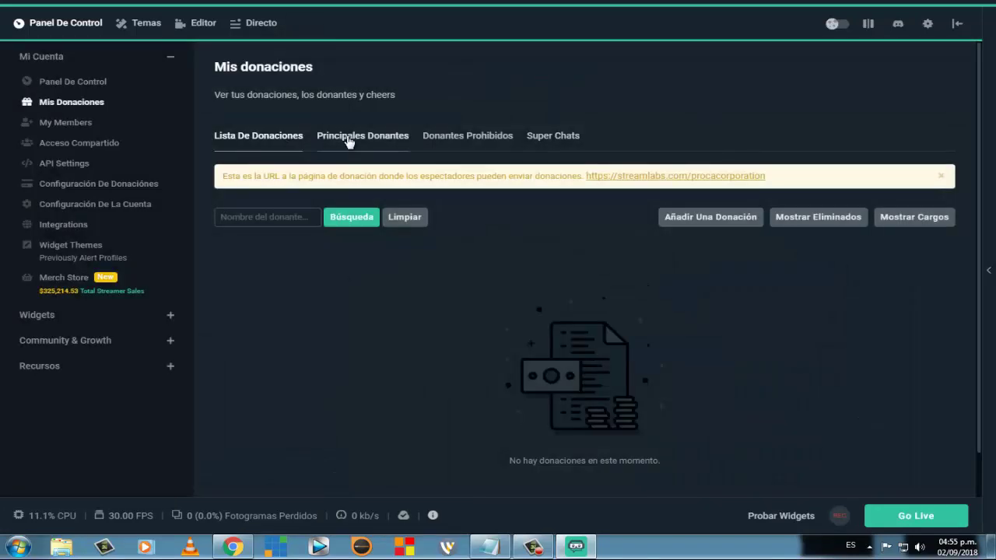
click(363, 137)
click(459, 135)
click(264, 137)
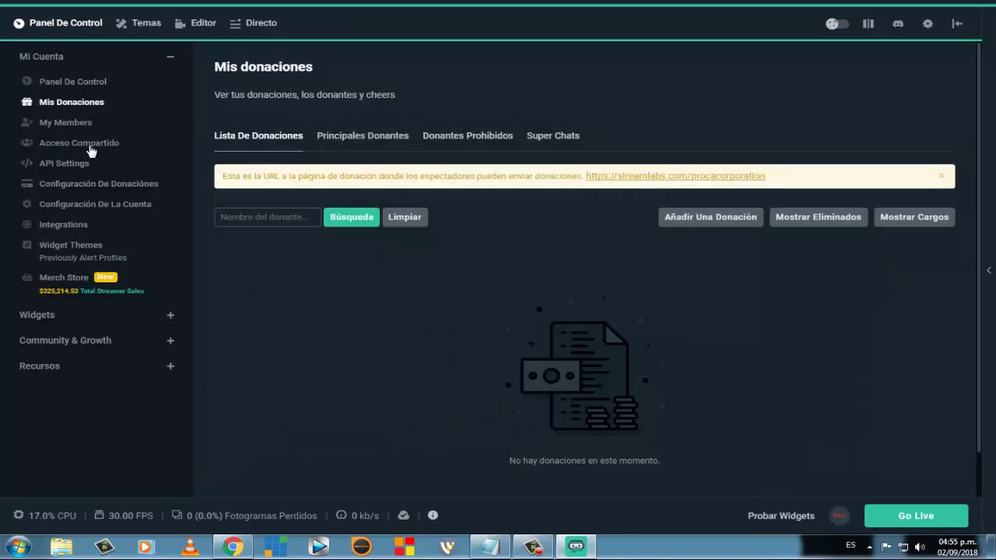
Step: View the My Members page and the Acceso Compartido page of the account
click(76, 125)
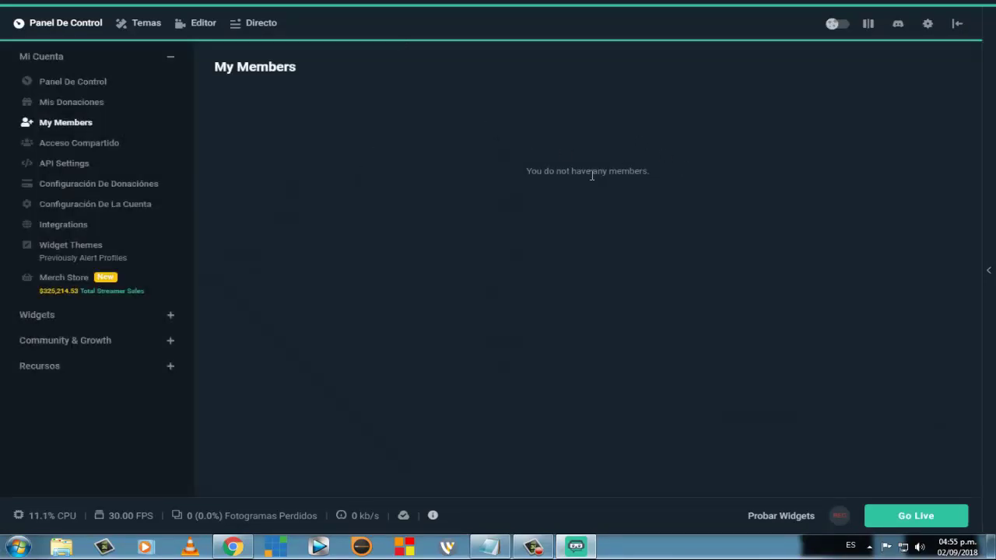
click(76, 145)
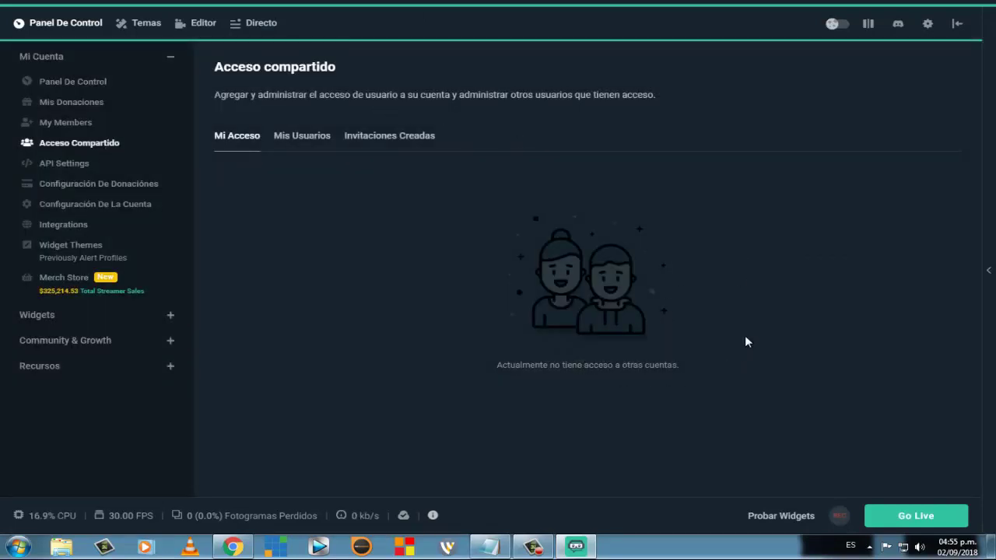
Step: Look through the API Settings page, covering My Apps, App Review and API Tokens, and return to Connected Apps
click(66, 164)
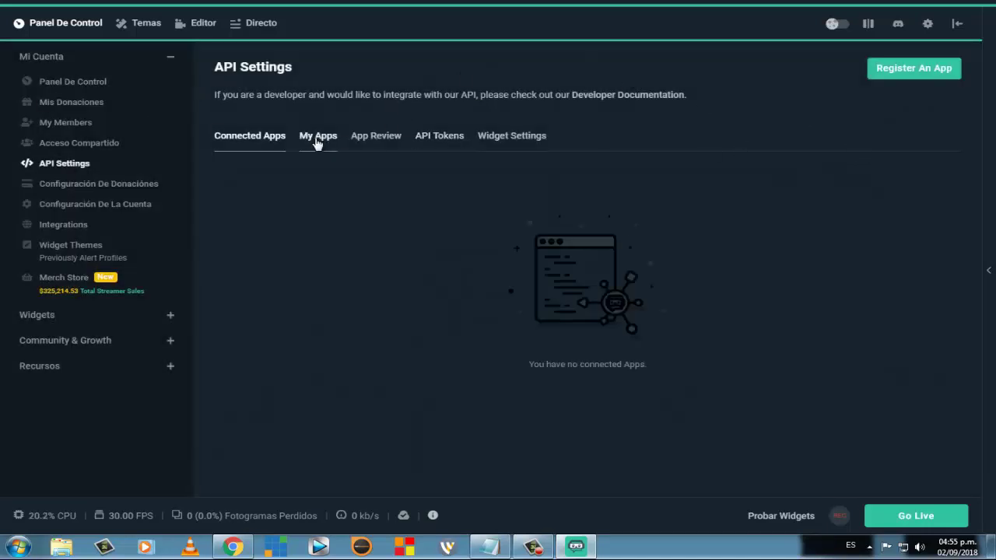
click(318, 145)
click(380, 148)
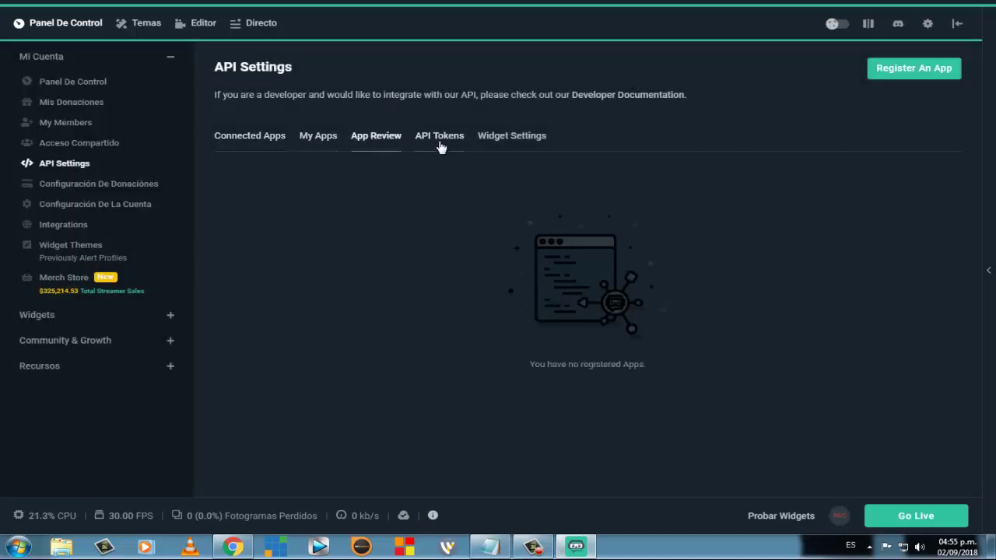
click(461, 139)
click(249, 142)
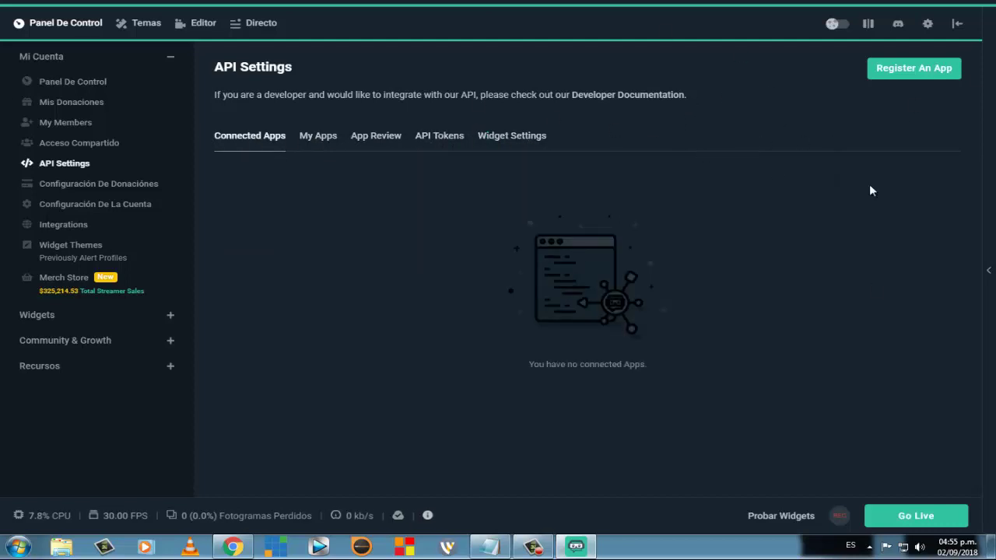
Step: Open the donation settings and highlight the public donation page URL in the Métodos section
click(85, 191)
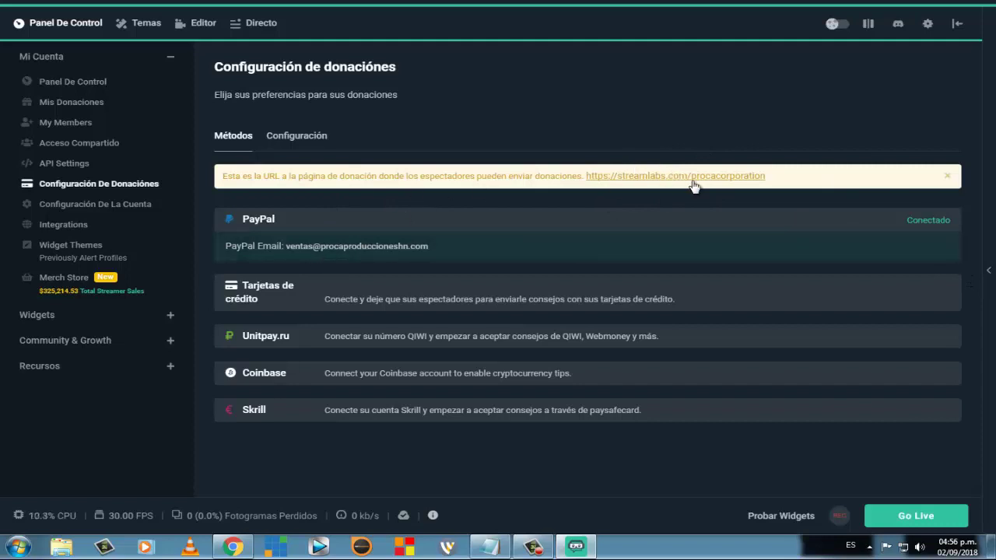
drag(791, 180, 579, 177)
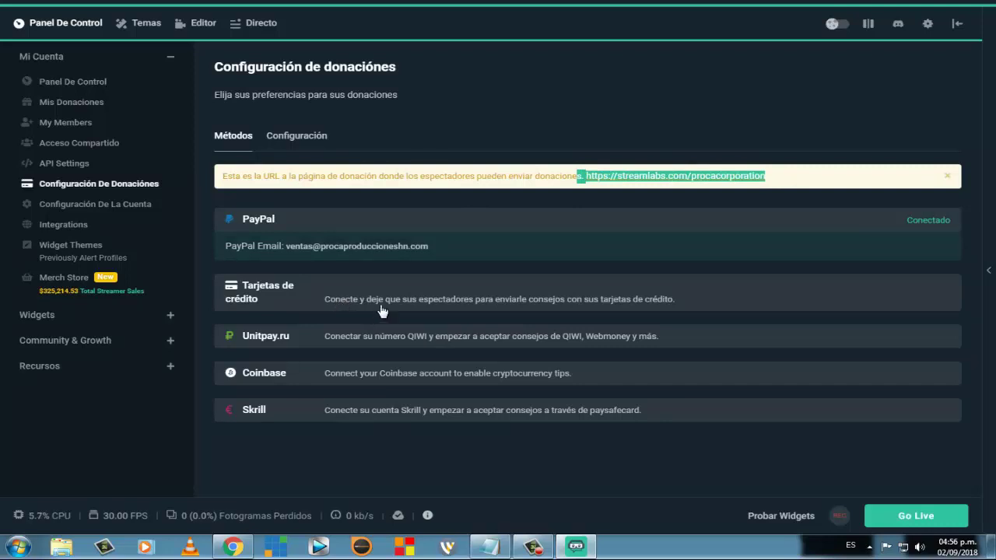
Step: Open the credit card donation setup and search its country list for Honduras and guatemala
click(437, 307)
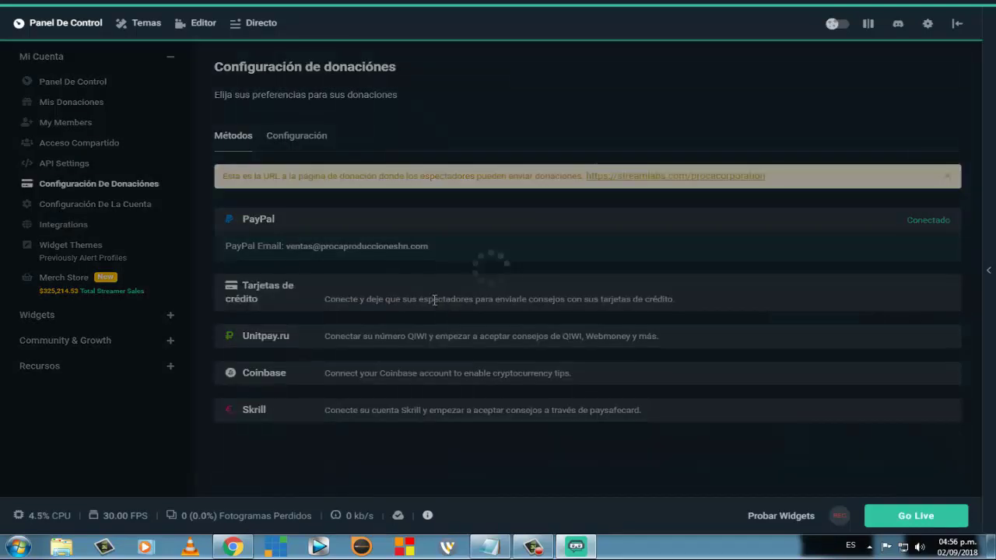
click(534, 334)
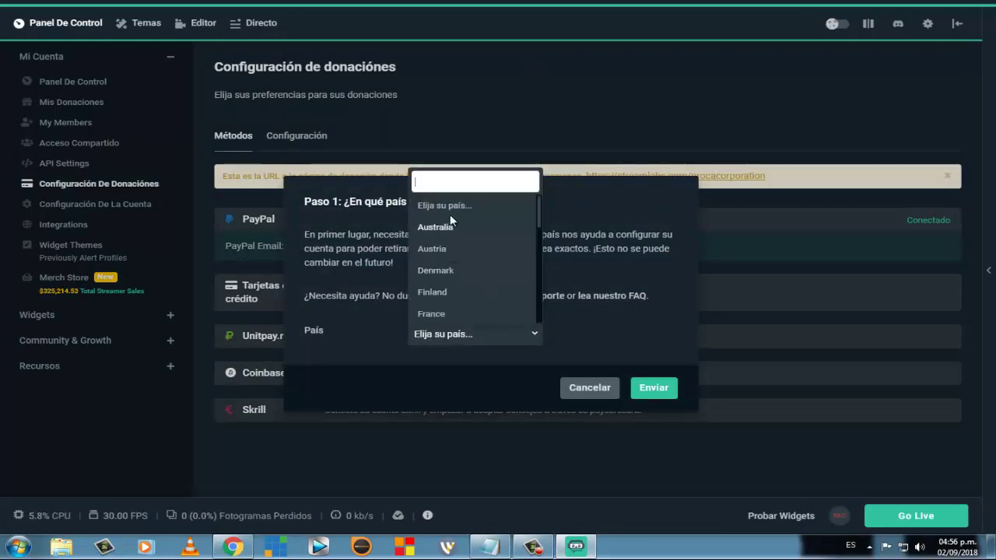
text(Honduras)
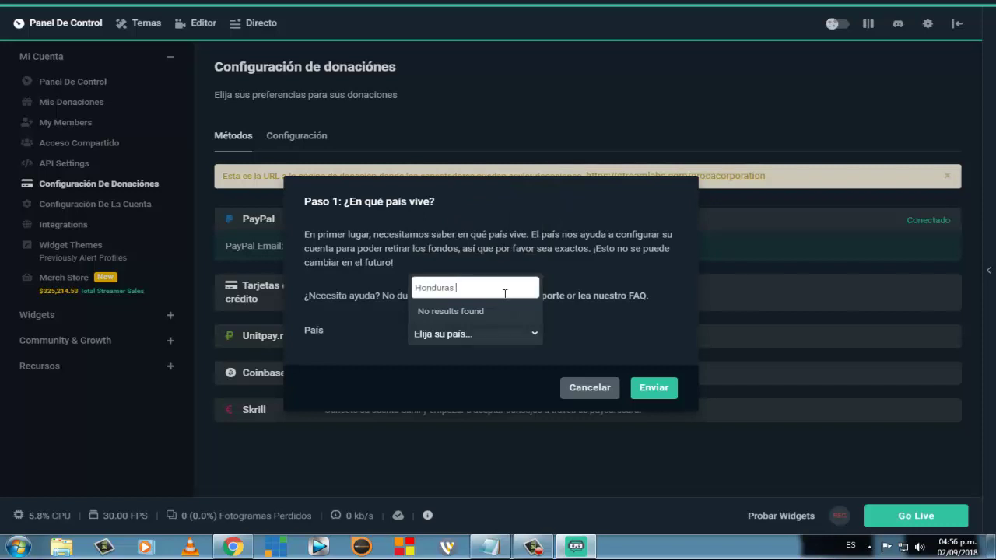
drag(490, 293, 333, 295)
key(BackSpace)
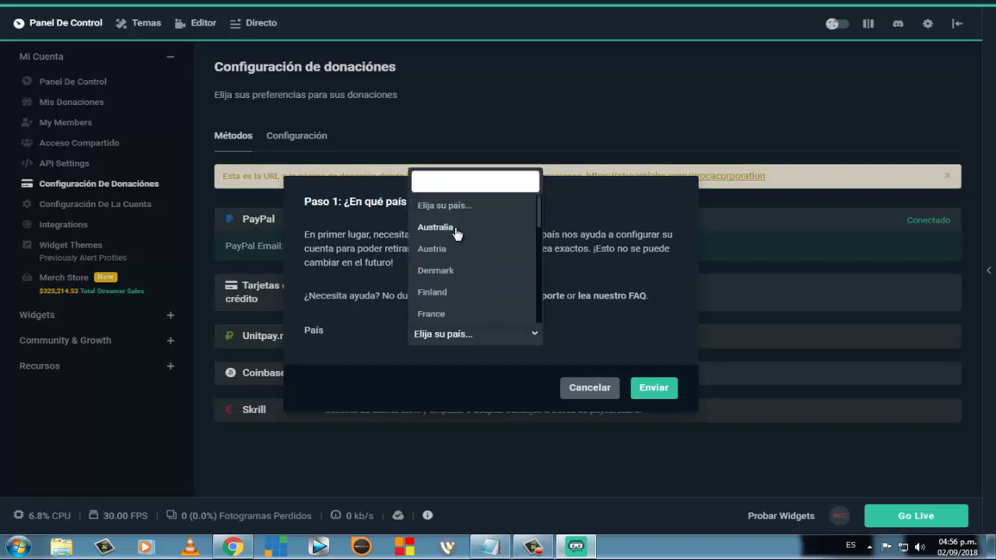
text(guatemala)
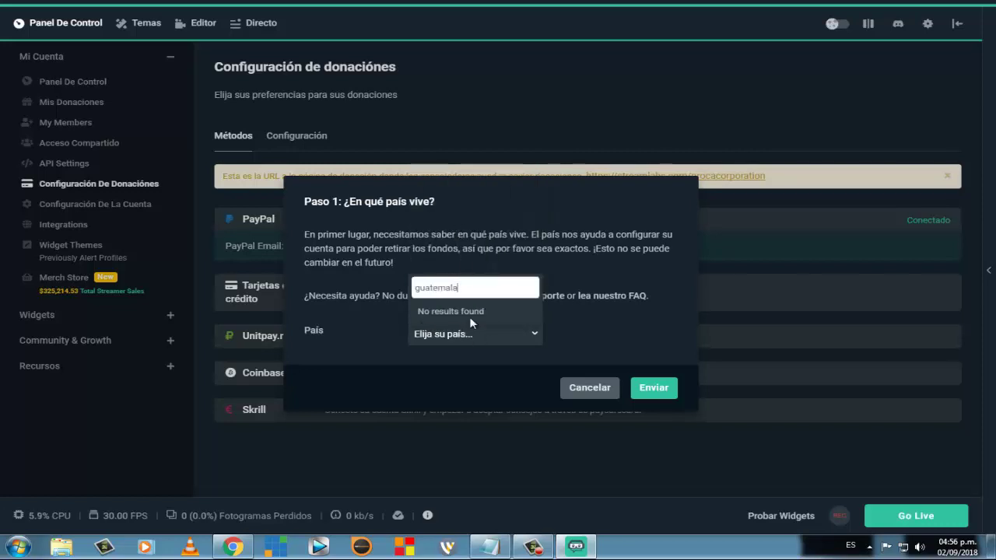
double_click(471, 289)
key(BackSpace)
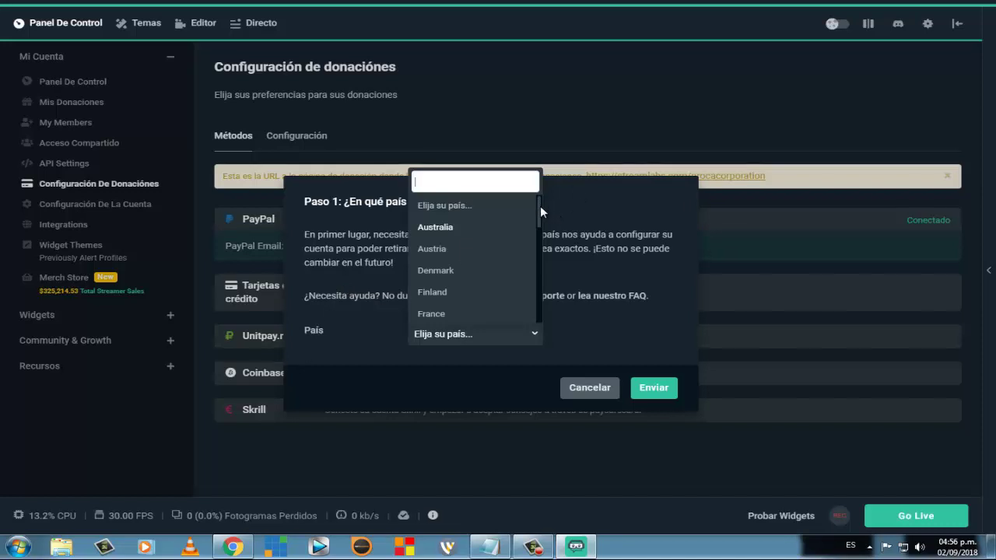
Step: Look through the whole list of countries offered for credit card donations, and cancel the setup without choosing one
scroll(540, 206, down, 1)
scroll(538, 208, up, 1)
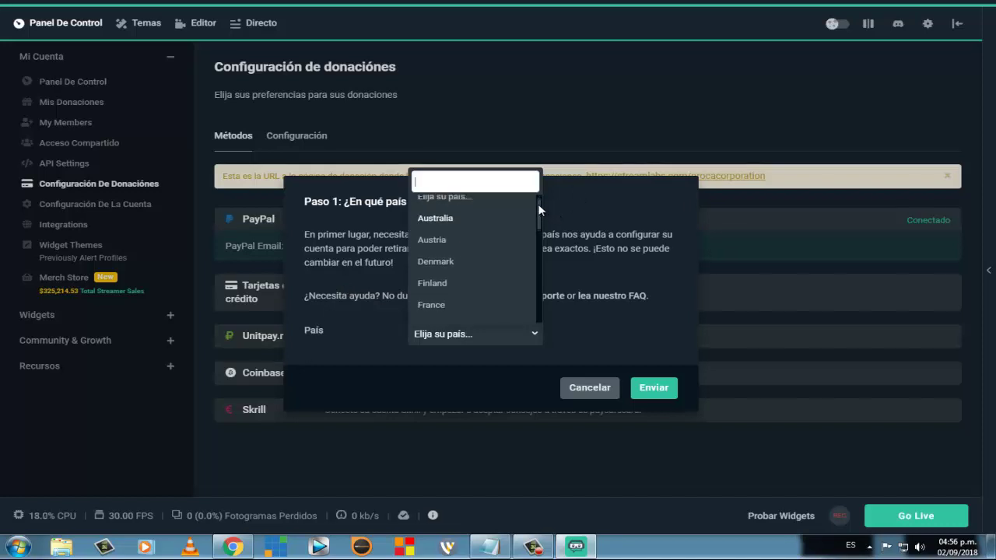
scroll(536, 212, down, 2)
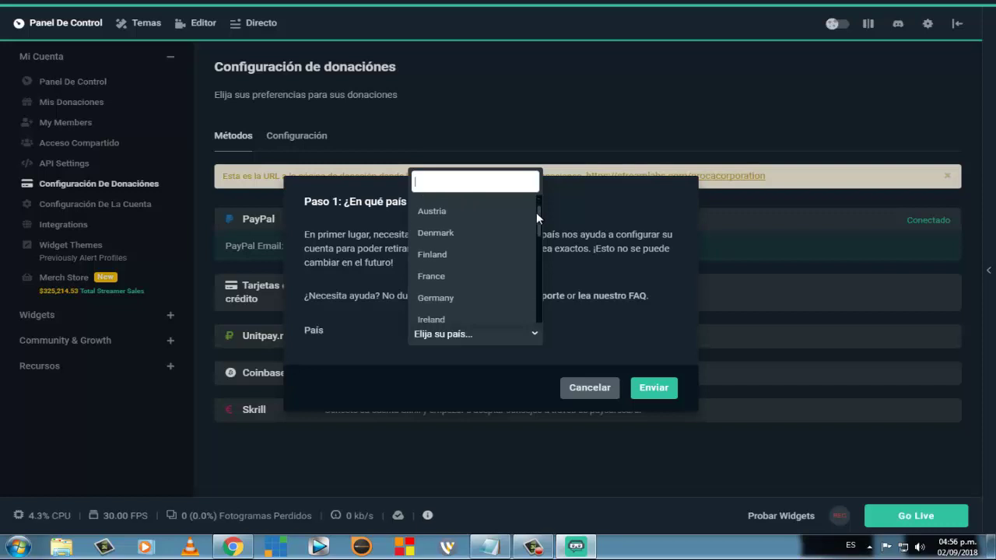
scroll(535, 215, down, 1)
scroll(532, 221, down, 1)
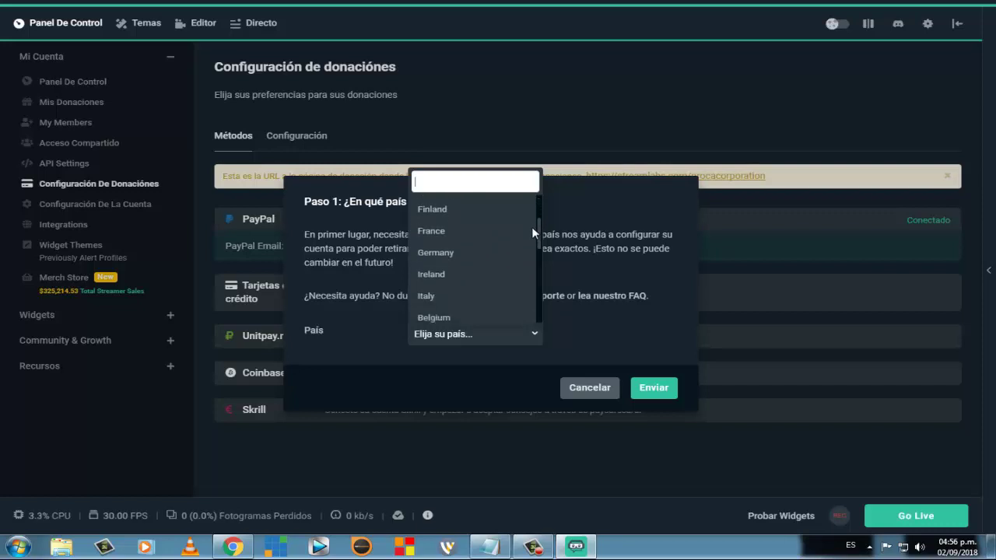
scroll(533, 230, down, 1)
scroll(532, 227, down, 1)
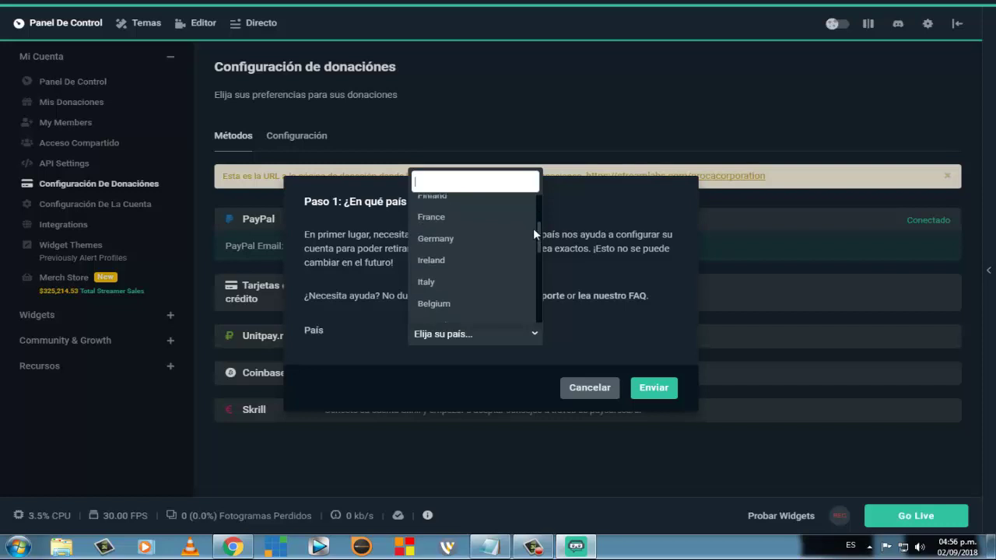
scroll(534, 232, down, 1)
scroll(534, 235, down, 1)
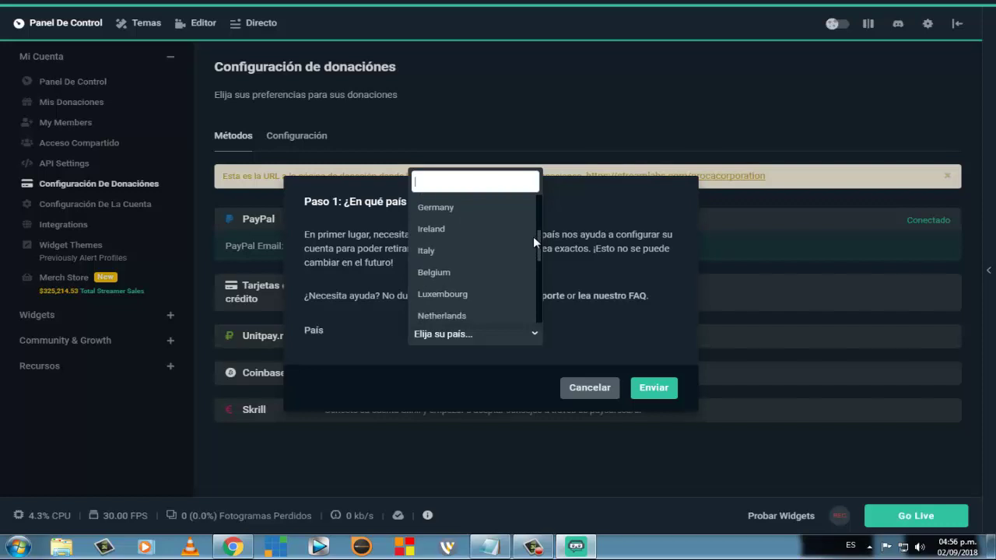
scroll(533, 236, down, 2)
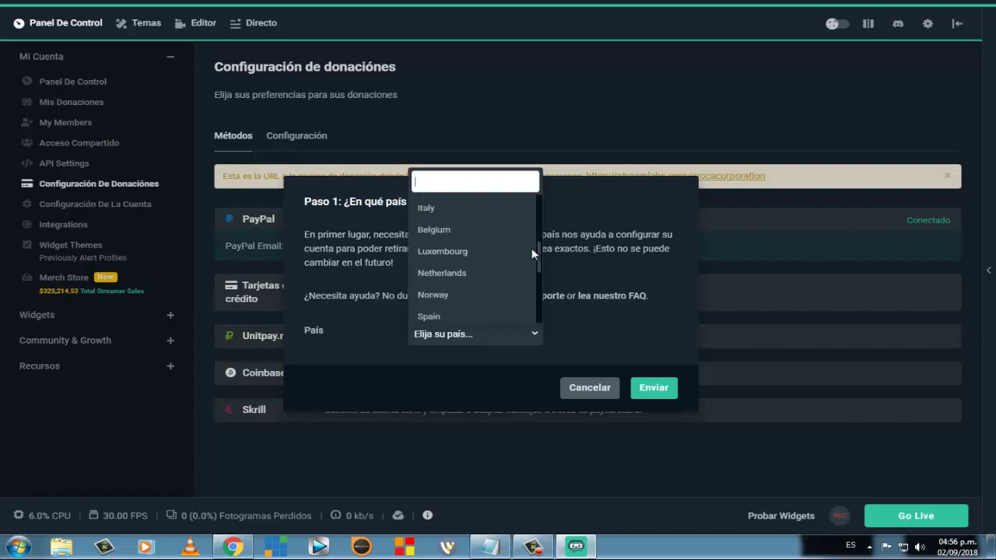
scroll(533, 254, down, 4)
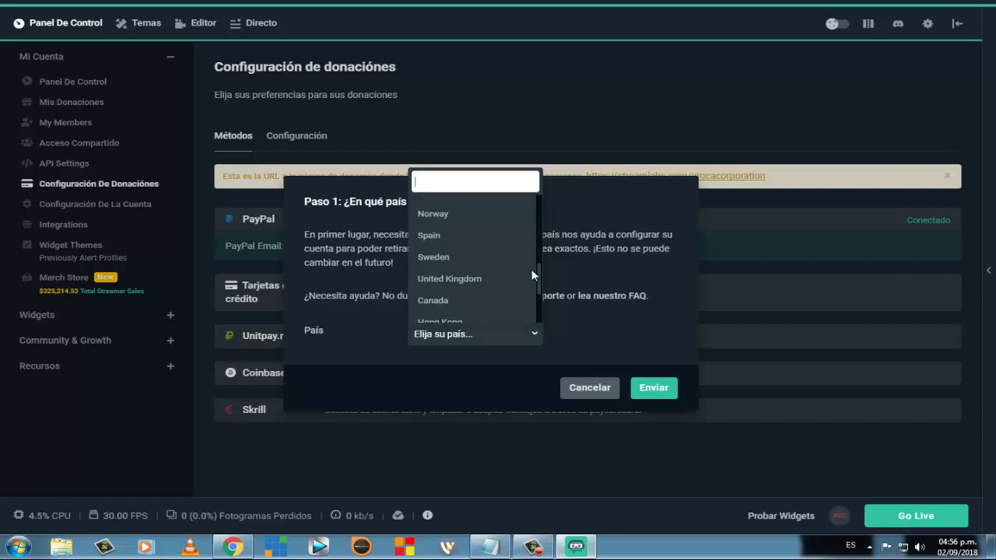
scroll(533, 274, up, 1)
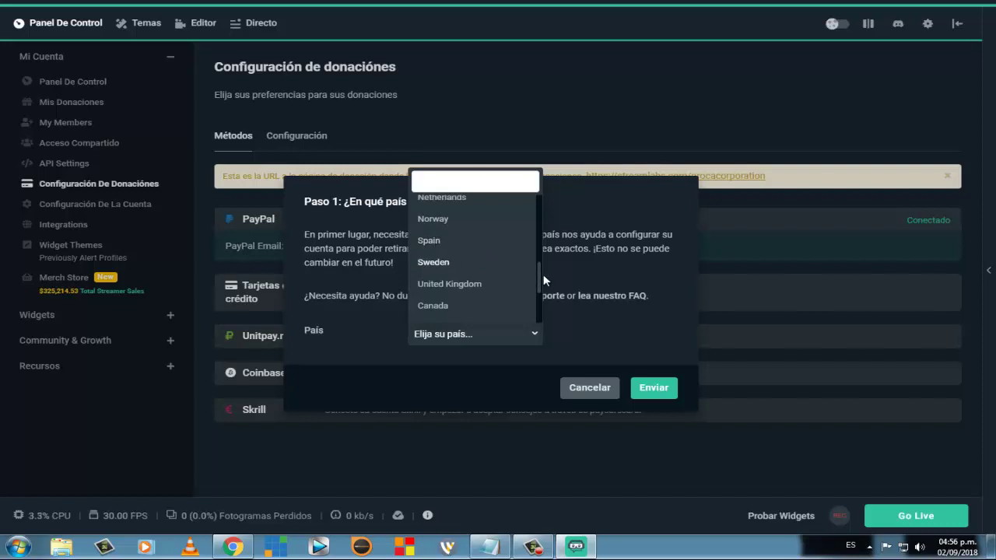
drag(540, 270, 539, 306)
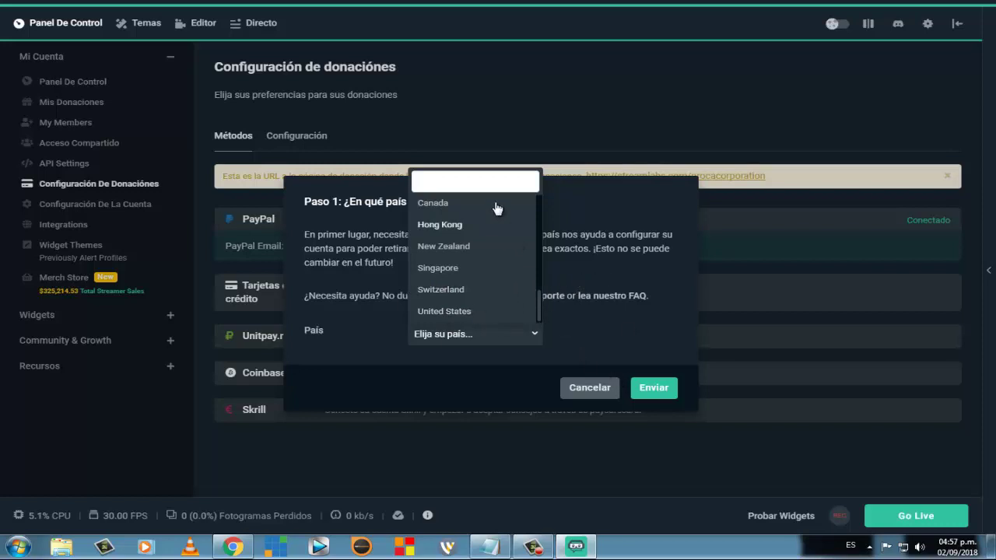
click(484, 178)
click(535, 334)
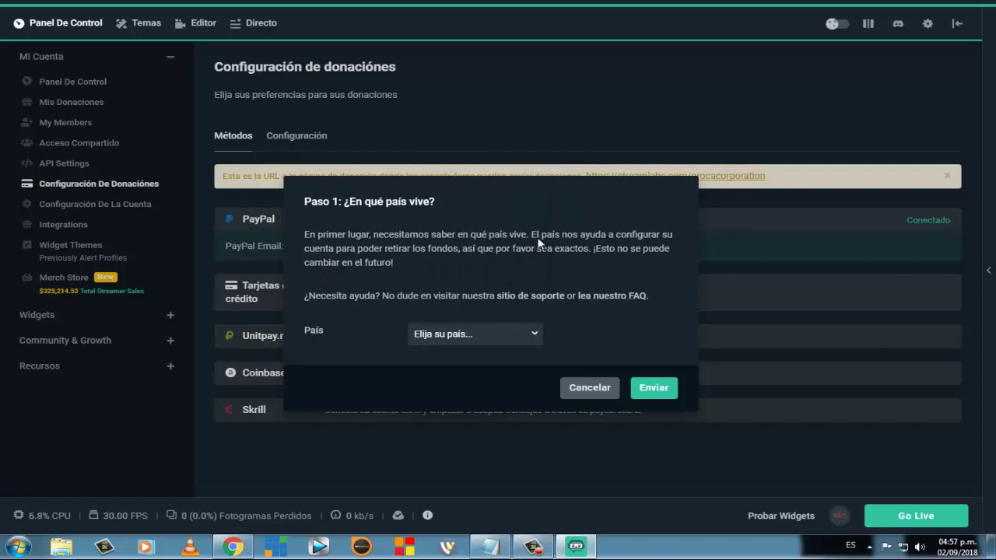
click(589, 393)
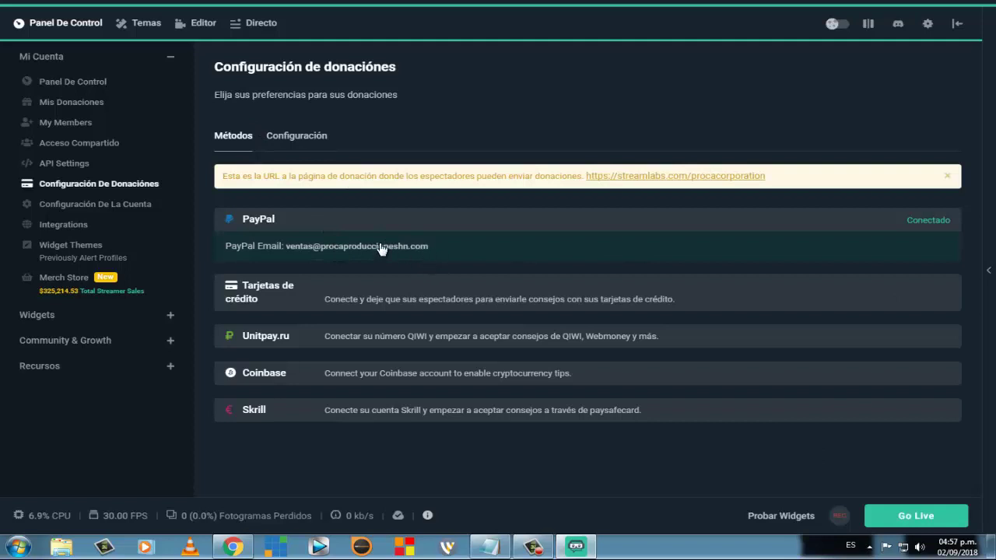
Step: Highlight the connected PayPal account's email, view the option to disconnect the account, and cancel it
drag(283, 244, 433, 252)
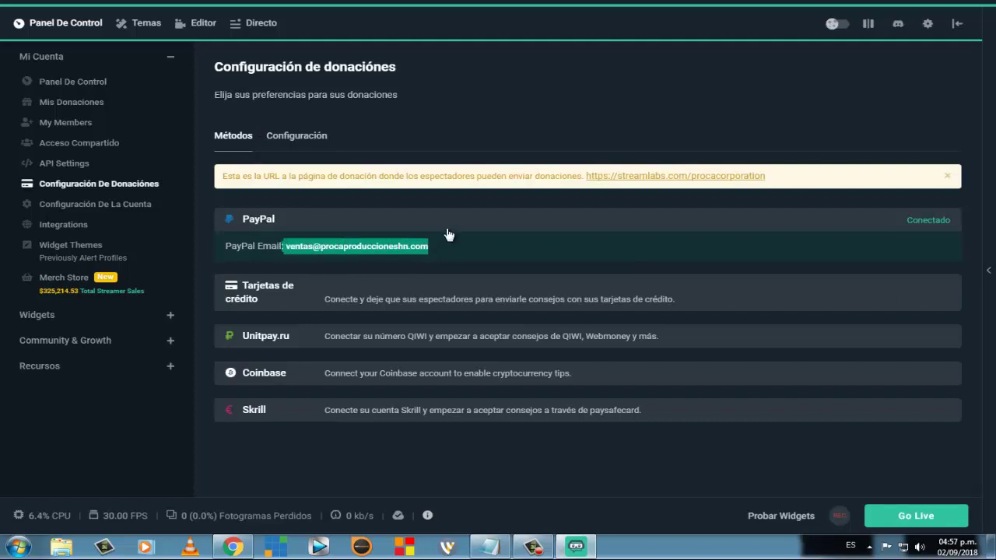
click(409, 220)
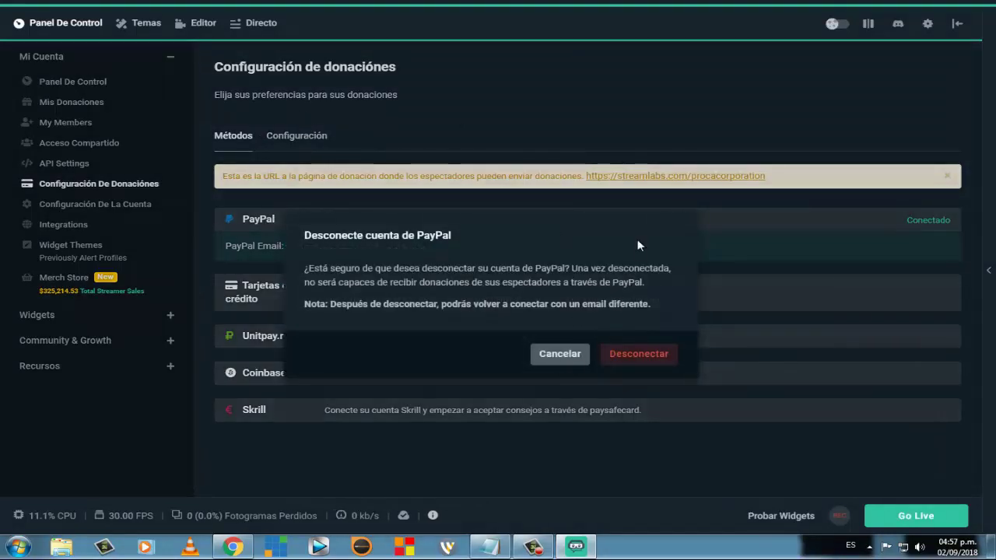
click(555, 356)
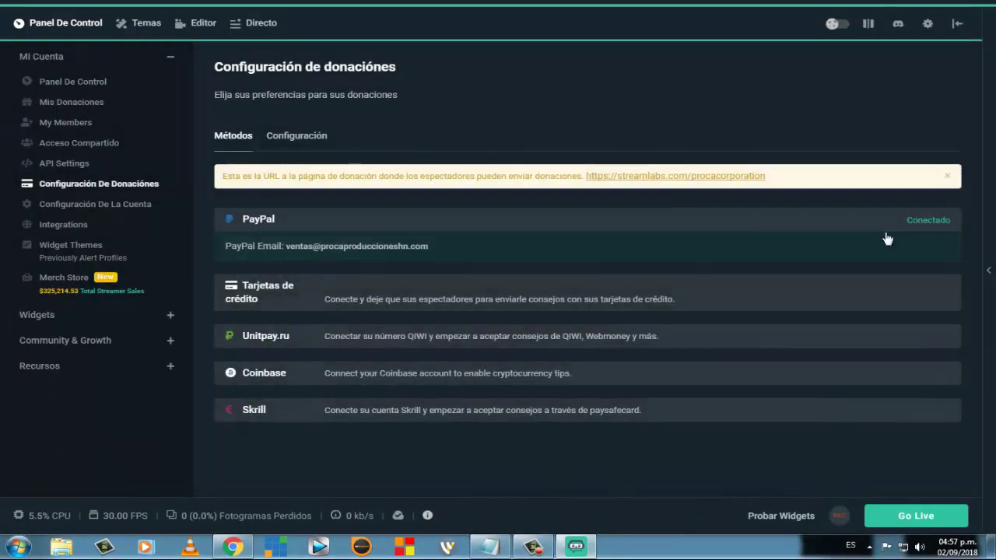
Step: Review the platforms that can be linked in Configuración de la cuenta, highlighting Periscope
click(90, 207)
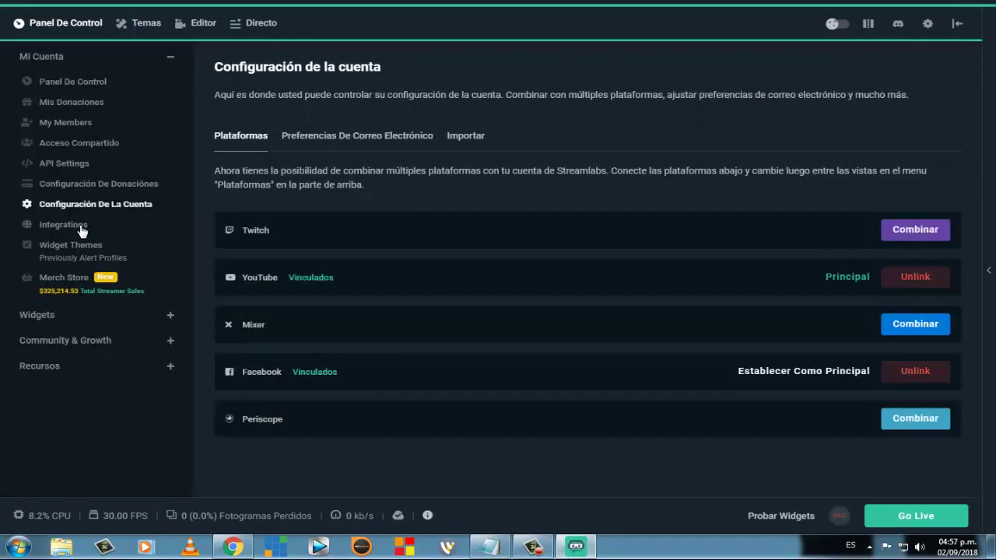
click(80, 226)
click(81, 207)
drag(287, 418, 243, 419)
click(285, 419)
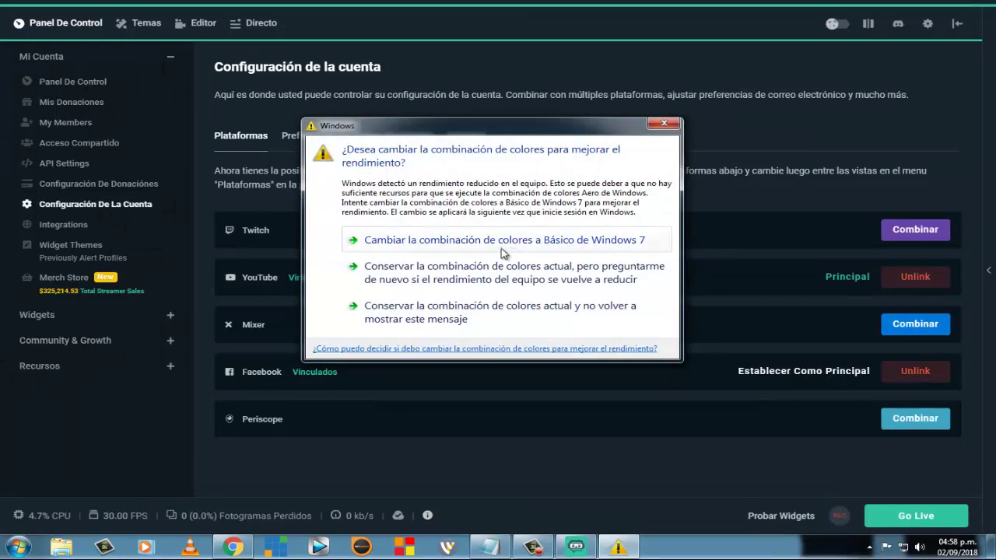
Step: Keep the current Windows colour scheme with the option to be asked again, and dismiss the Facebook notifications
click(547, 270)
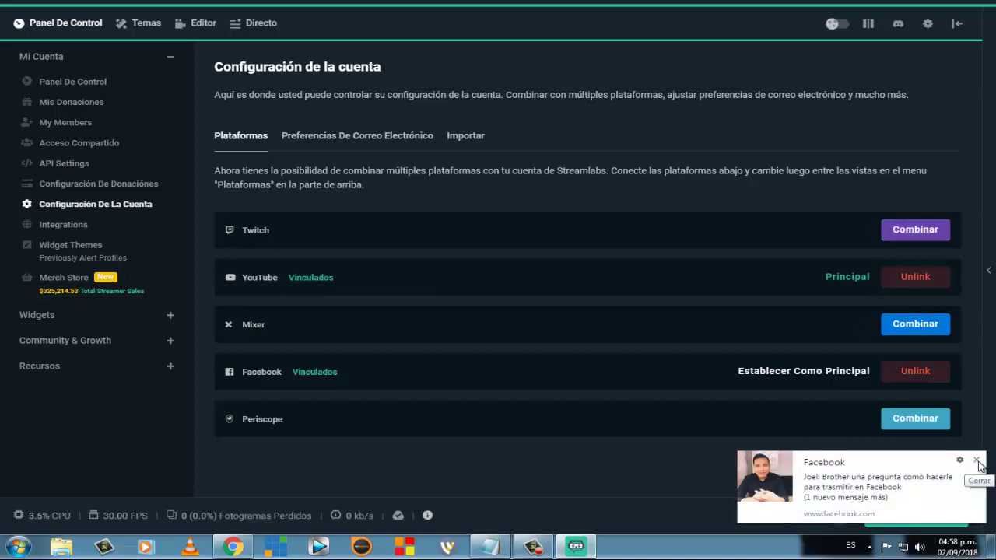
click(977, 460)
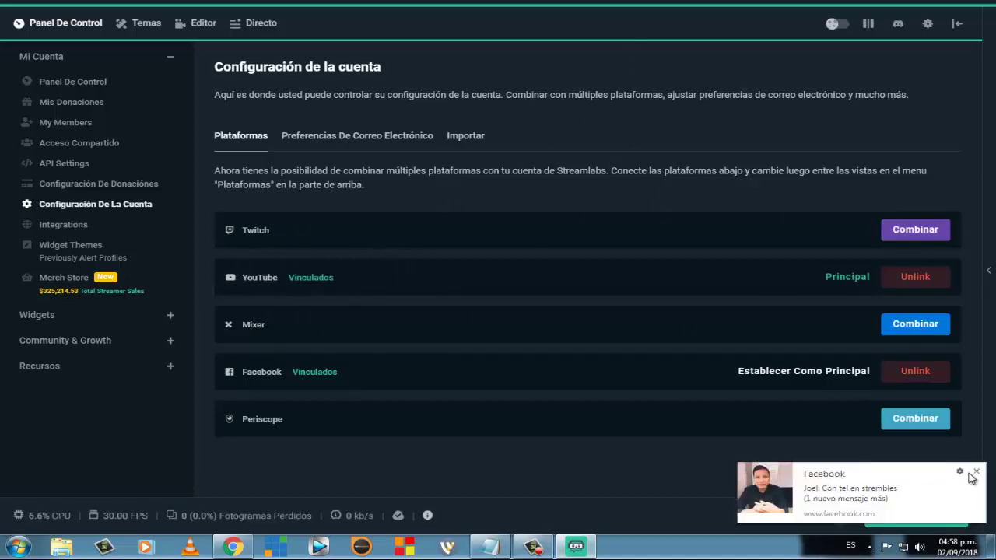
click(977, 472)
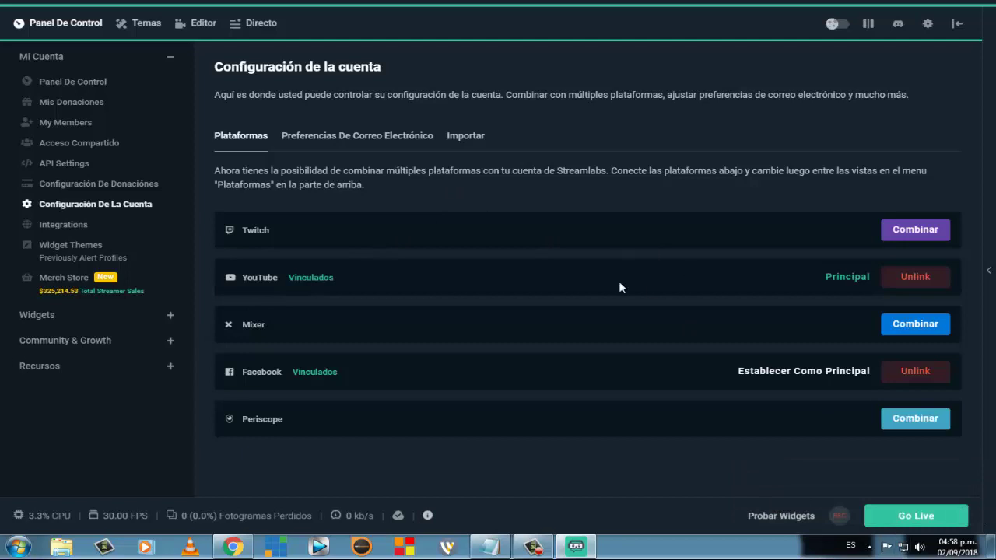
Step: View the account's email preferences with the newsletter help text and the Importar services, and return to Plataformas
click(333, 140)
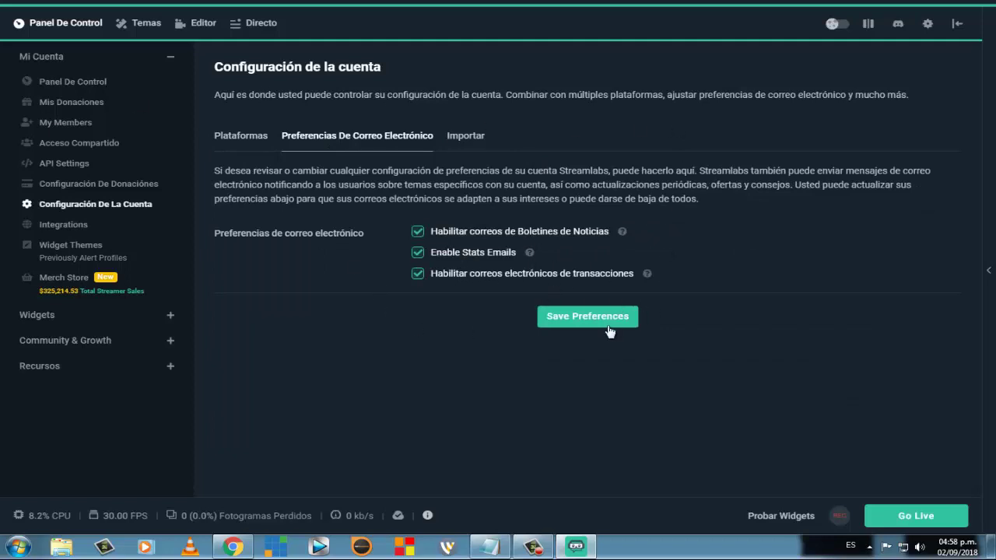
mouse_move(621, 237)
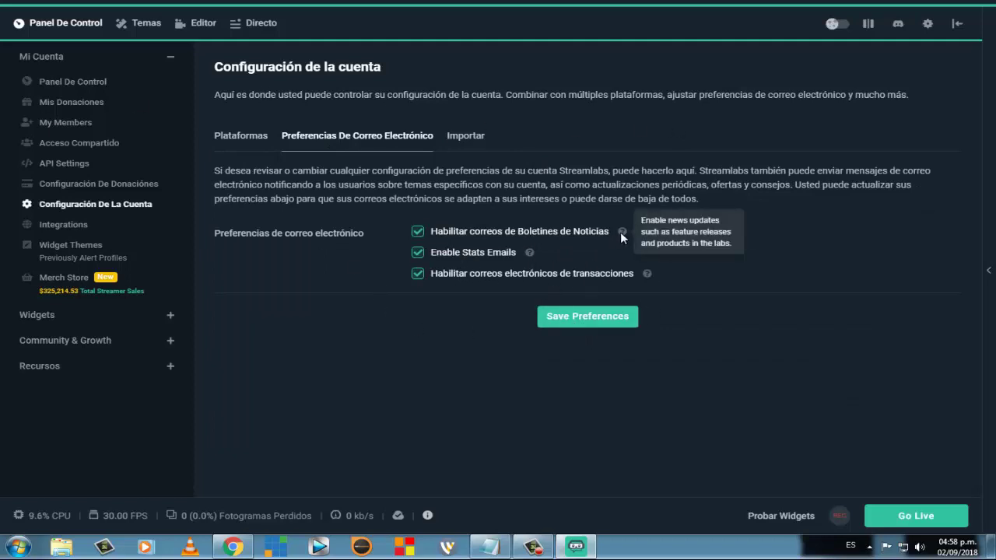
click(466, 137)
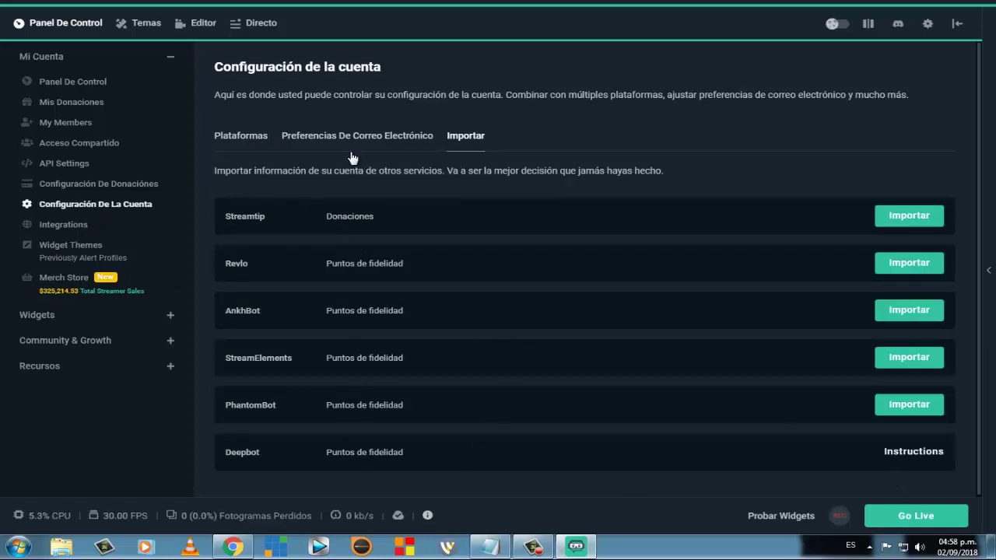
click(222, 139)
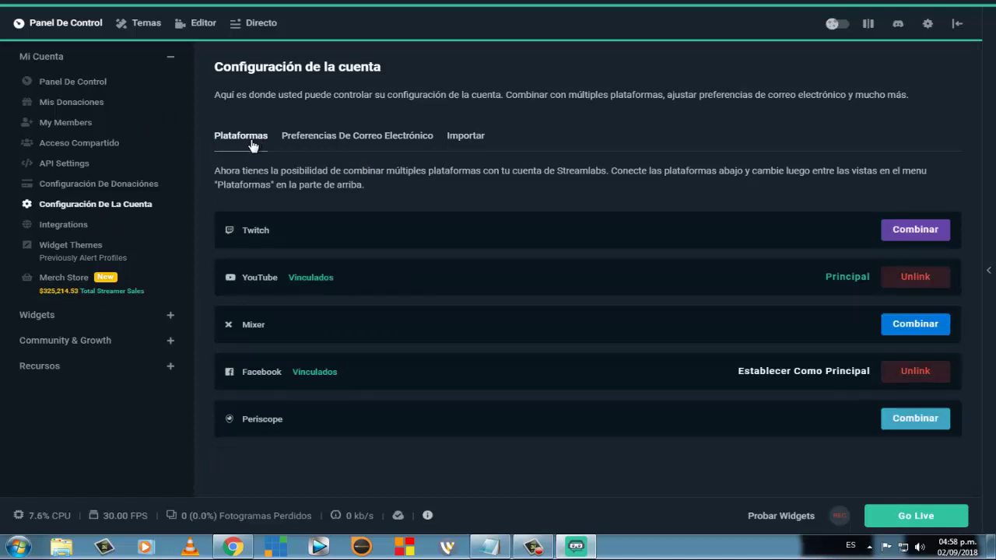
Step: Look through the full list of services on the Integrations page, and open the Widget Themes page
click(75, 229)
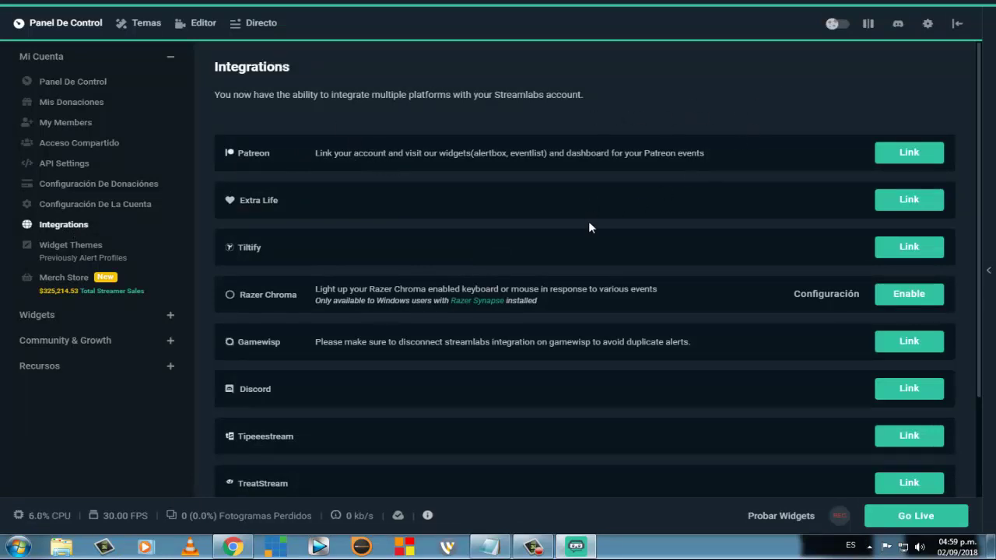
scroll(589, 223, down, 2)
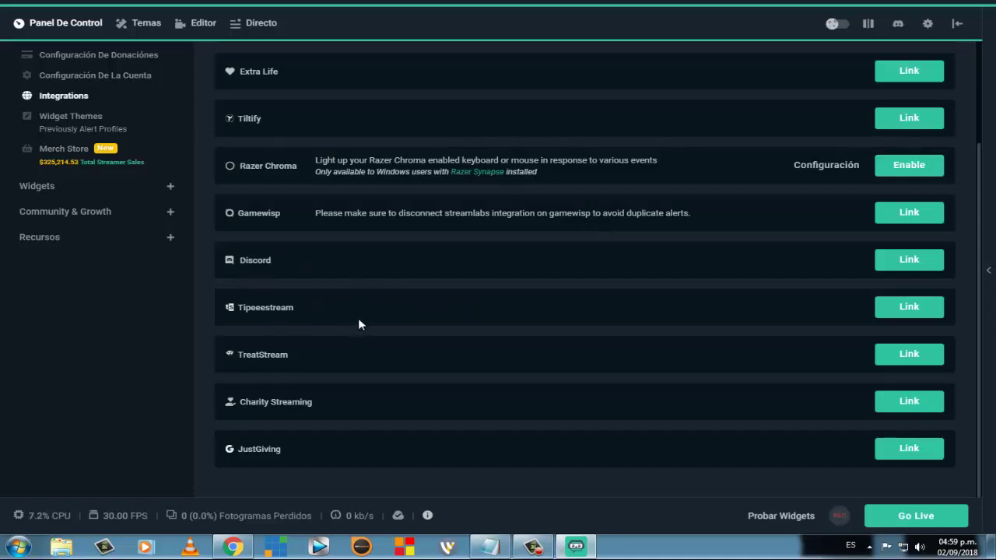
scroll(377, 339, up, 1)
scroll(378, 341, up, 2)
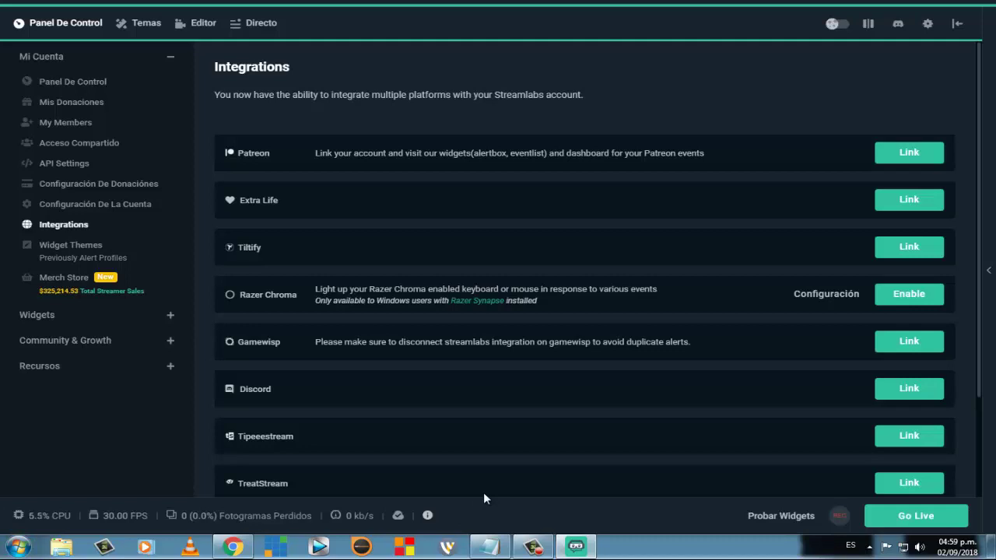
click(77, 248)
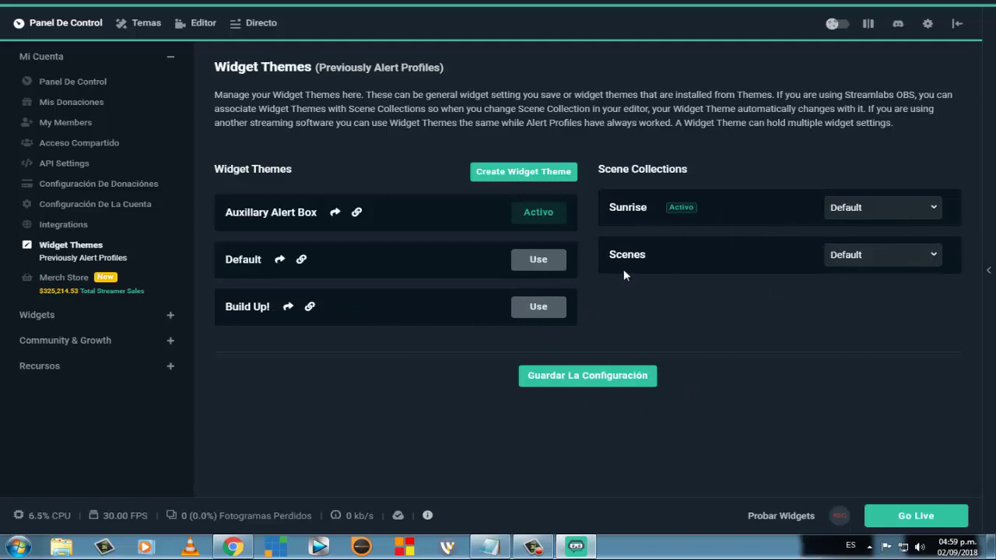
Step: Open the Merch Store page and look over its promotional video and streamer testimonials
click(51, 277)
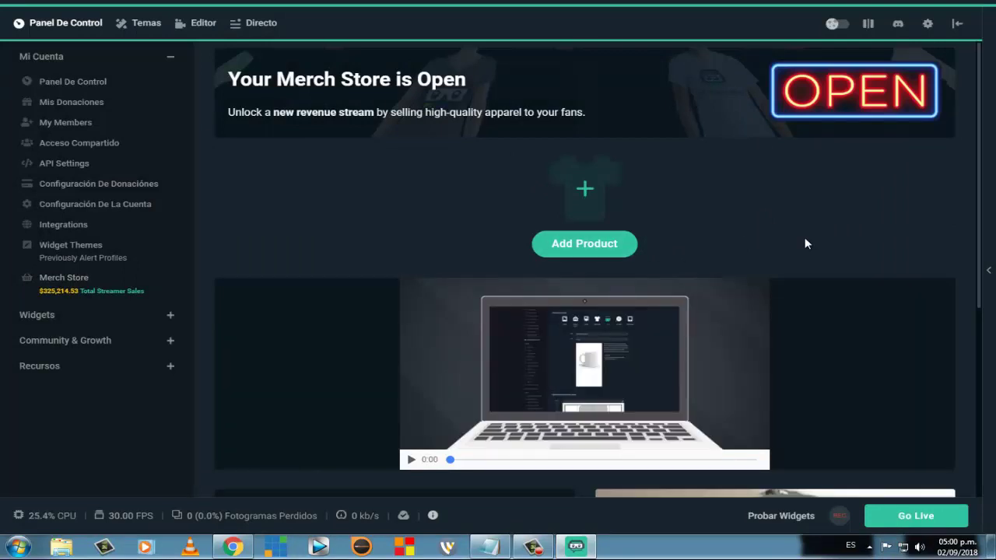
scroll(613, 230, down, 4)
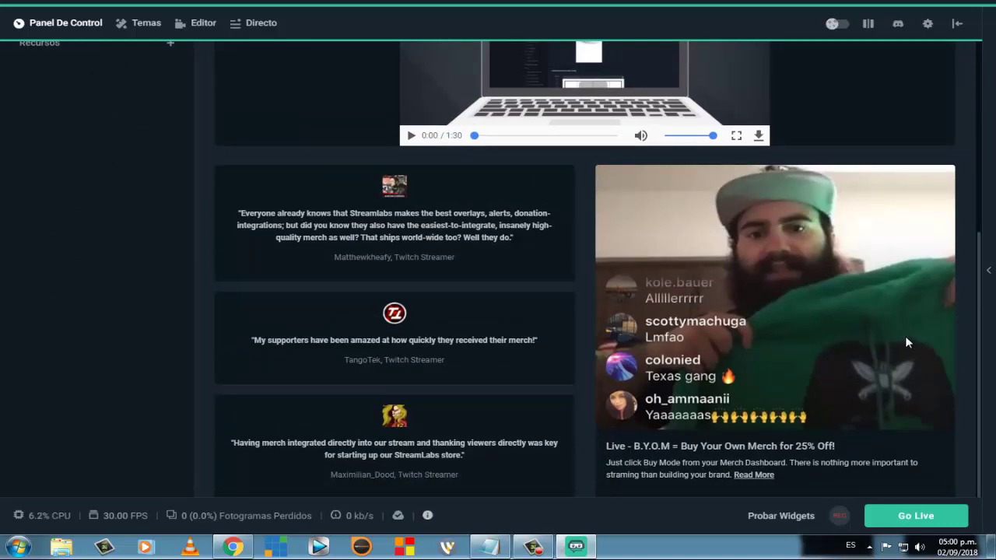
scroll(896, 329, up, 5)
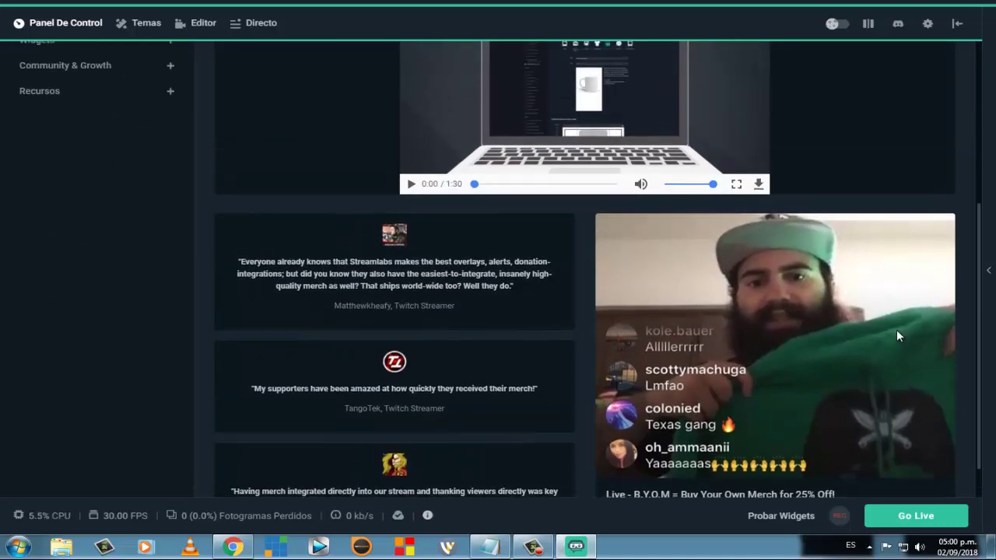
Step: Open the form for adding a merch product and examine its product category, logo upload, and name and price sections
click(586, 240)
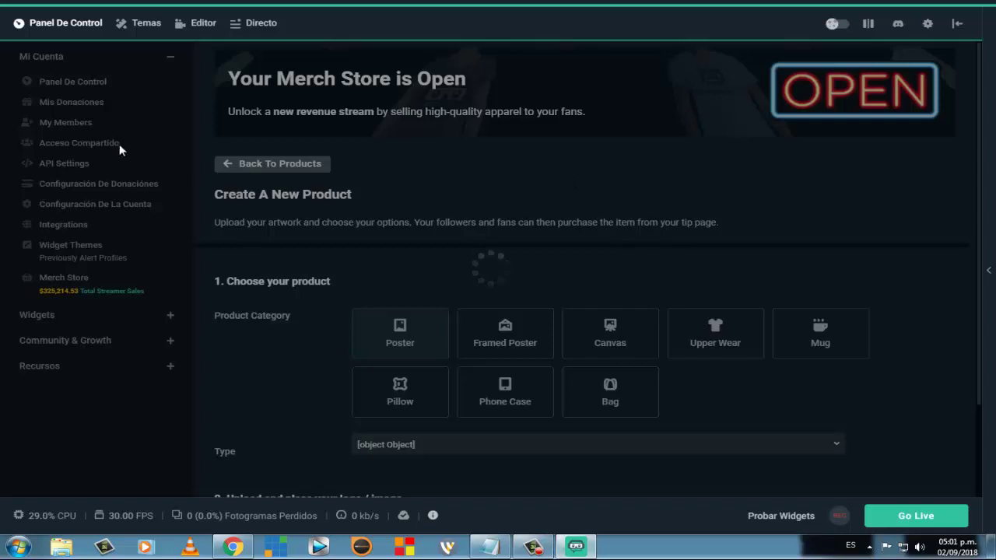
scroll(786, 195, down, 3)
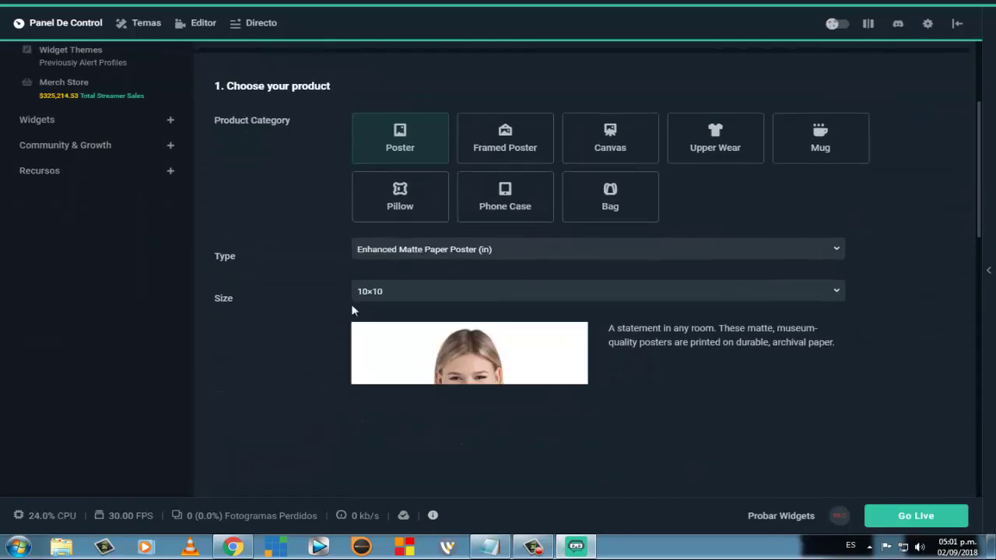
scroll(557, 444, down, 1)
scroll(529, 350, down, 3)
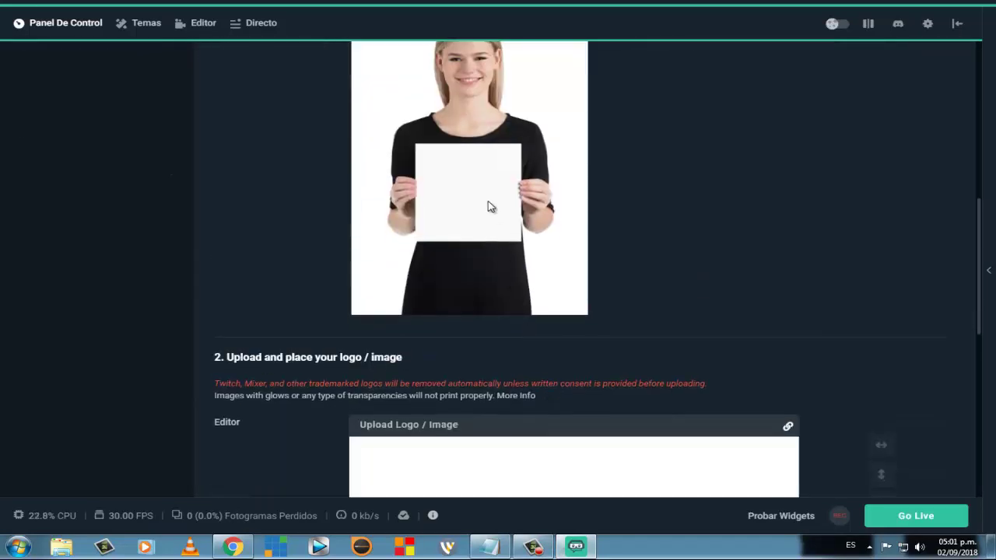
scroll(490, 210, up, 1)
scroll(467, 257, down, 4)
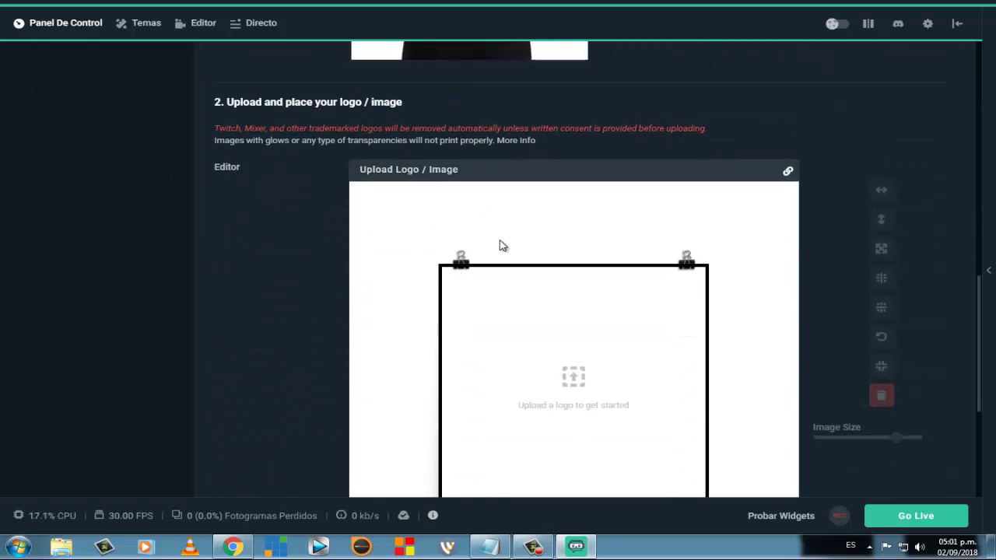
scroll(575, 255, down, 3)
scroll(776, 243, up, 10)
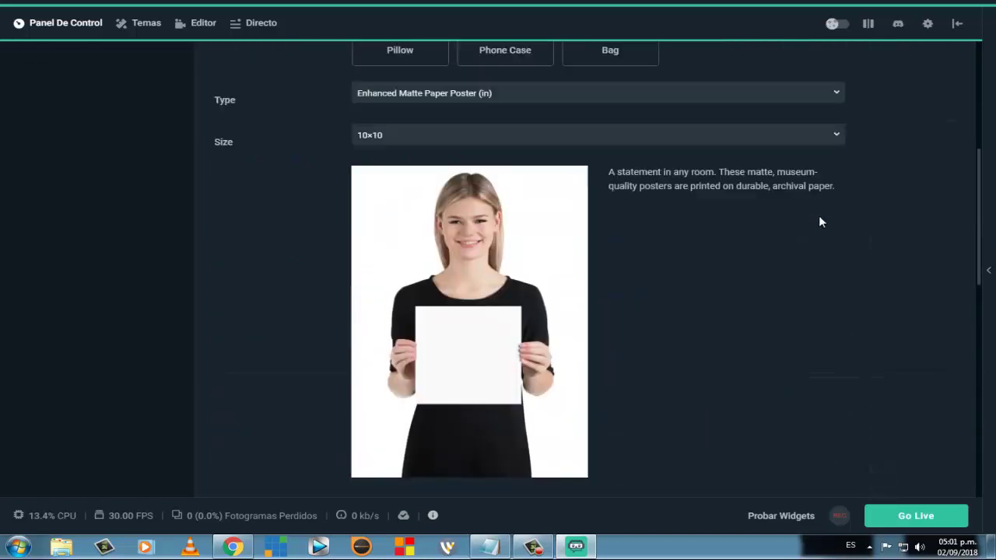
scroll(652, 403, up, 3)
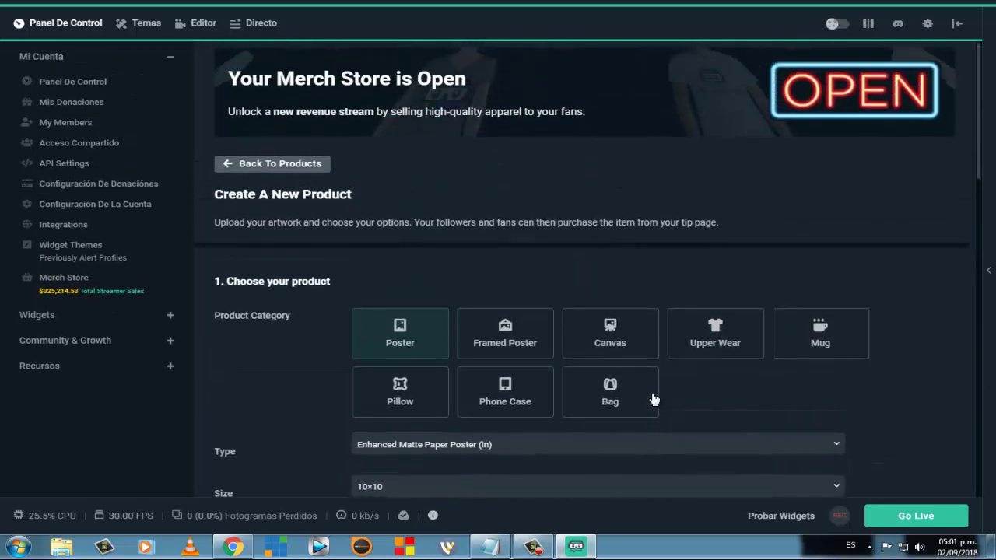
scroll(807, 294, down, 9)
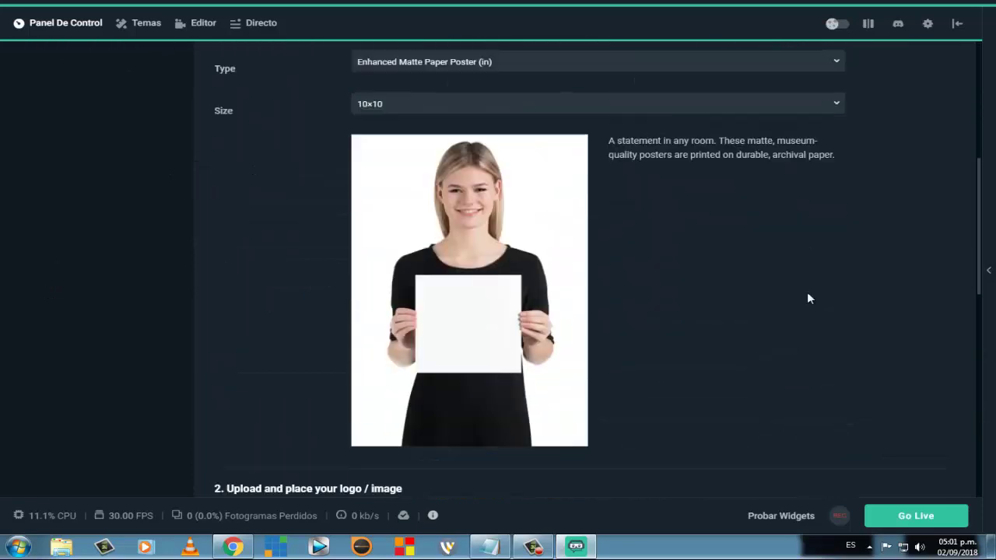
scroll(808, 284, down, 5)
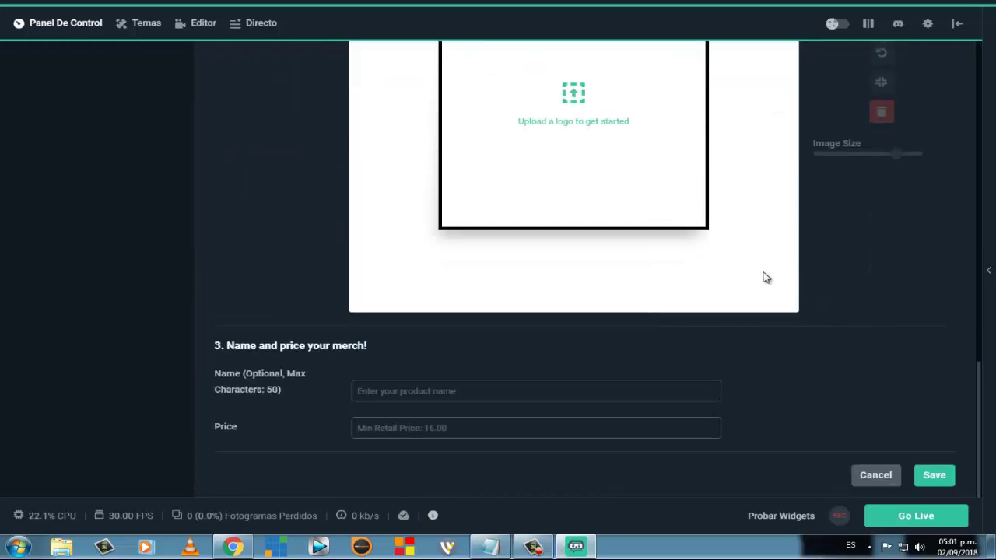
scroll(759, 264, up, 15)
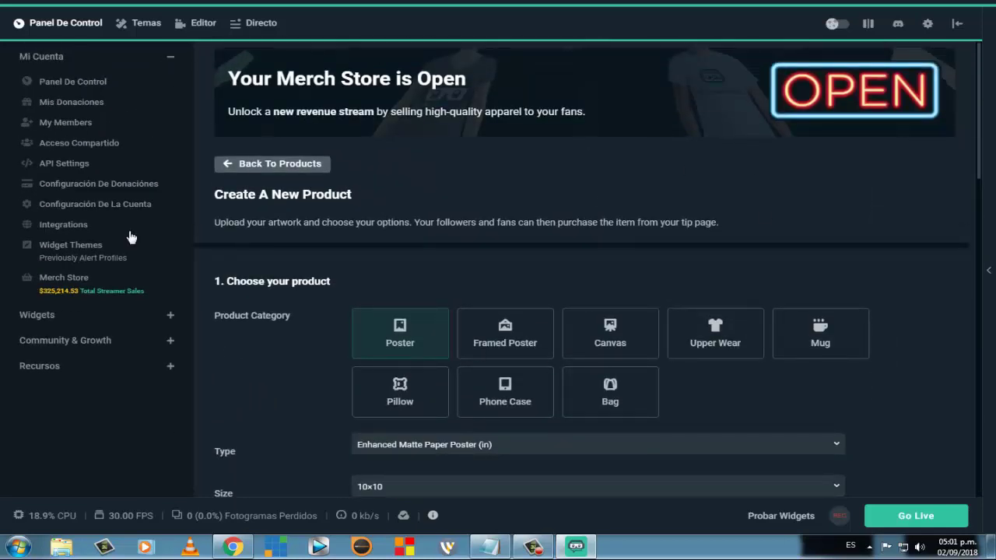
Step: Expand the Widgets section of the dashboard and open the Alert Box page
click(41, 316)
scroll(124, 310, down, 1)
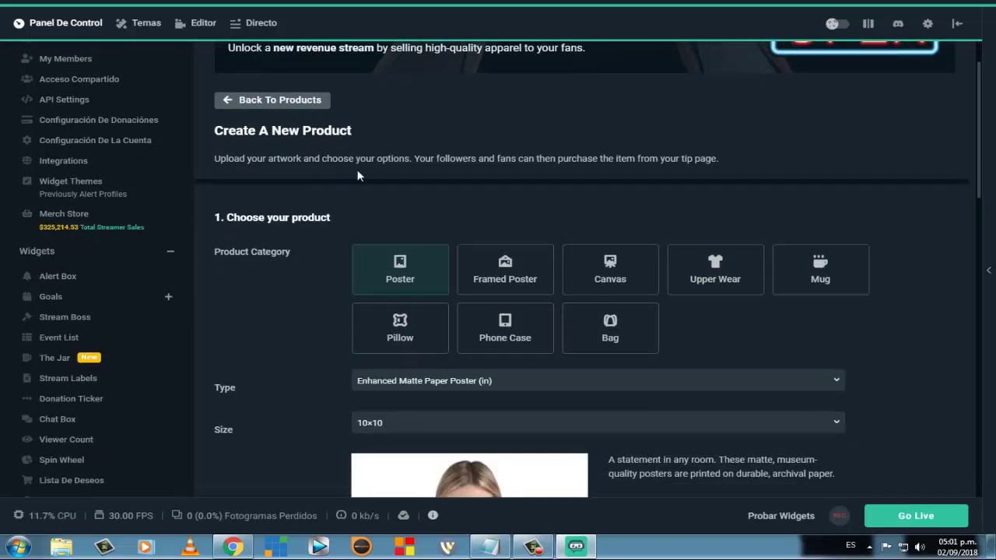
click(44, 253)
click(44, 254)
scroll(44, 257, down, 1)
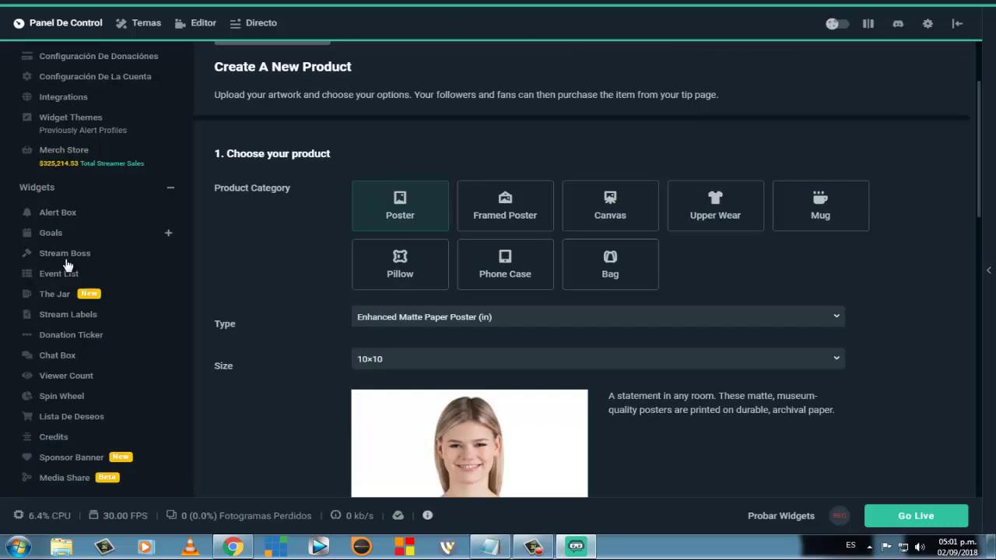
click(65, 212)
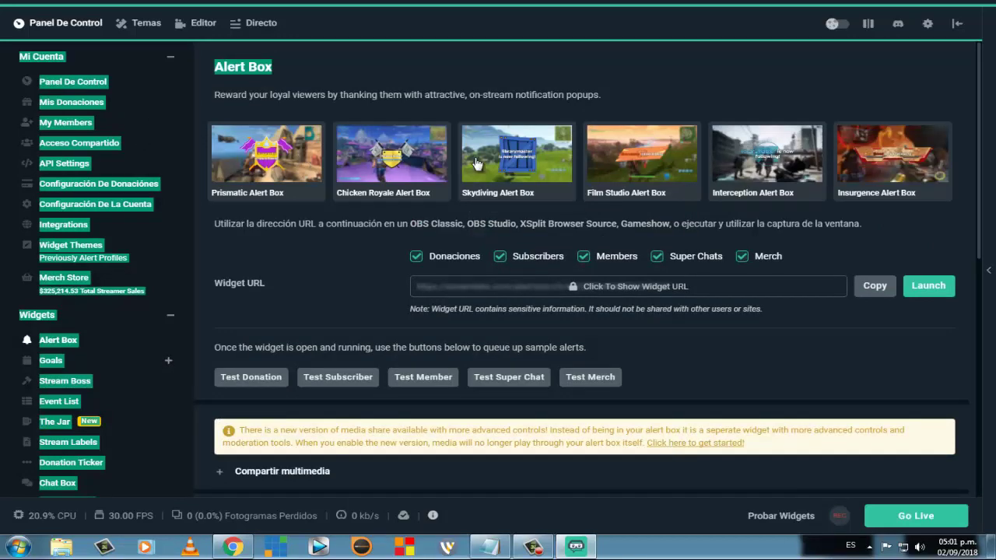
Step: Examine the Alert Box page's themes, widget URL, test alerts and general settings down to the layout options
scroll(769, 210, down, 3)
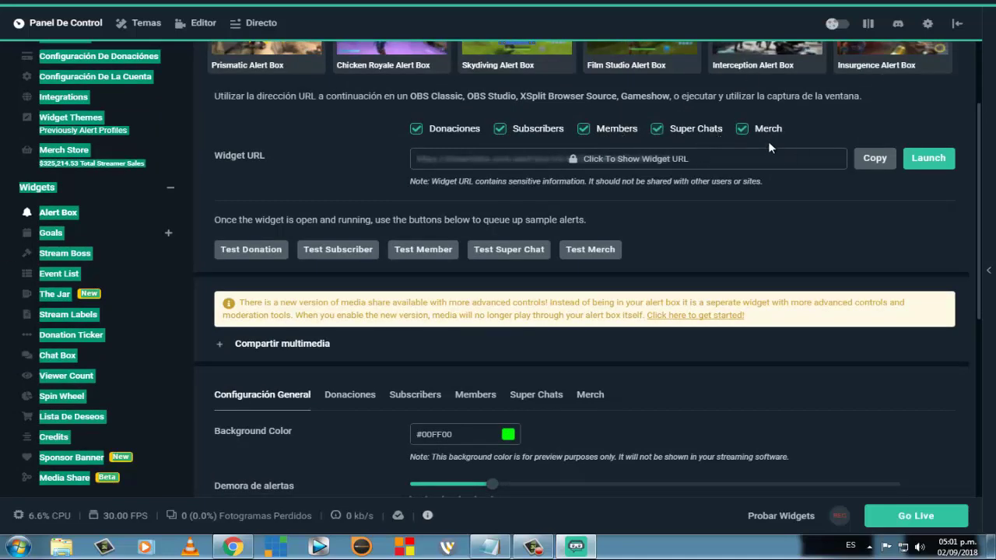
scroll(762, 167, down, 3)
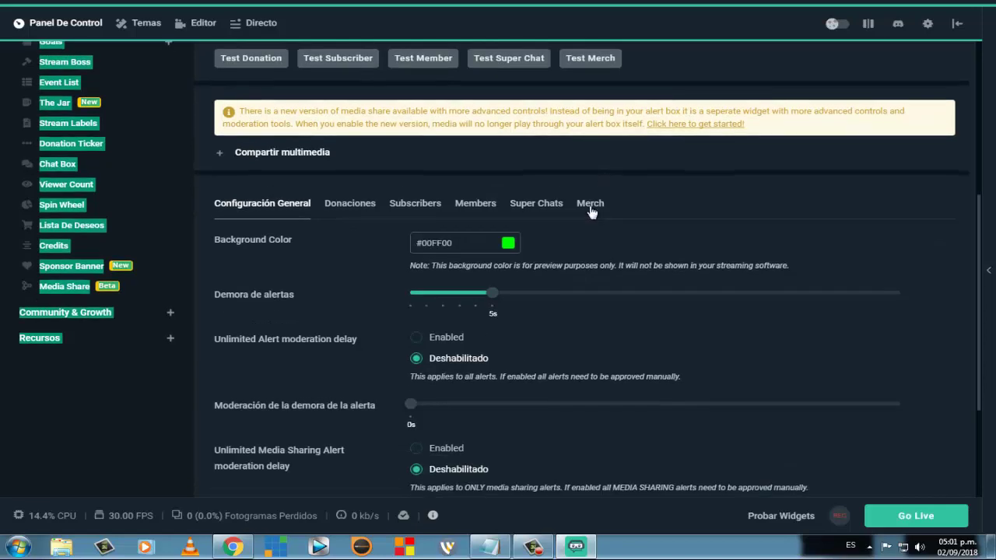
scroll(381, 242, up, 4)
scroll(456, 171, down, 4)
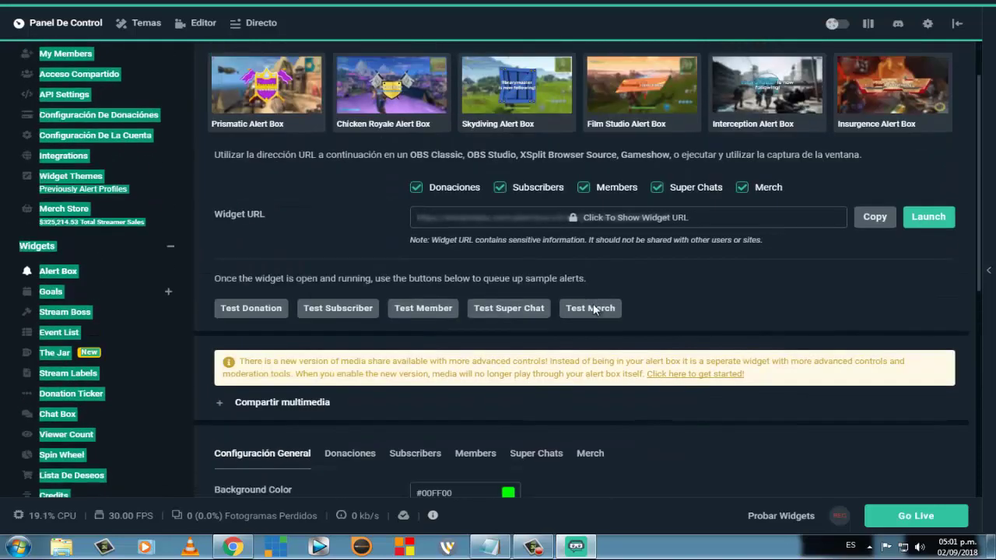
scroll(545, 313, down, 3)
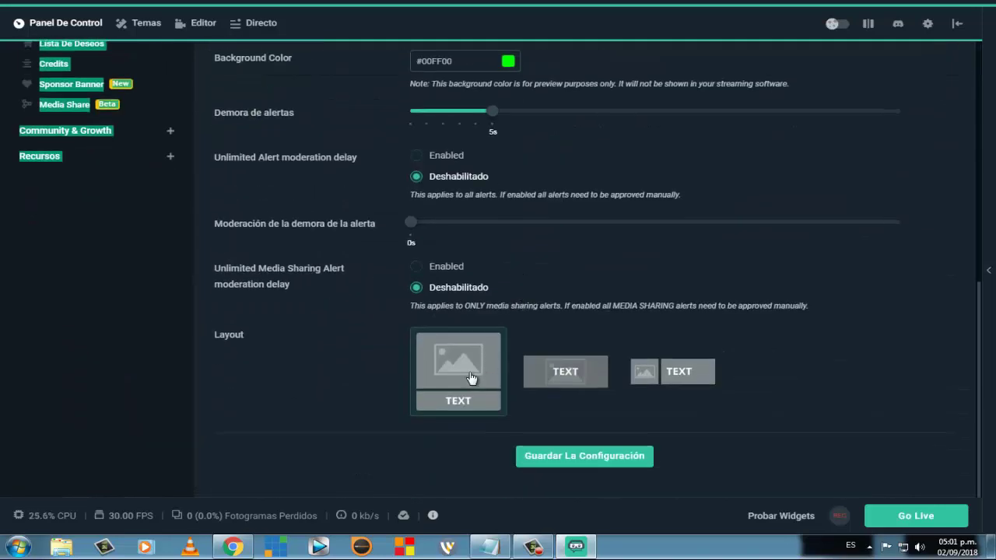
scroll(284, 209, up, 6)
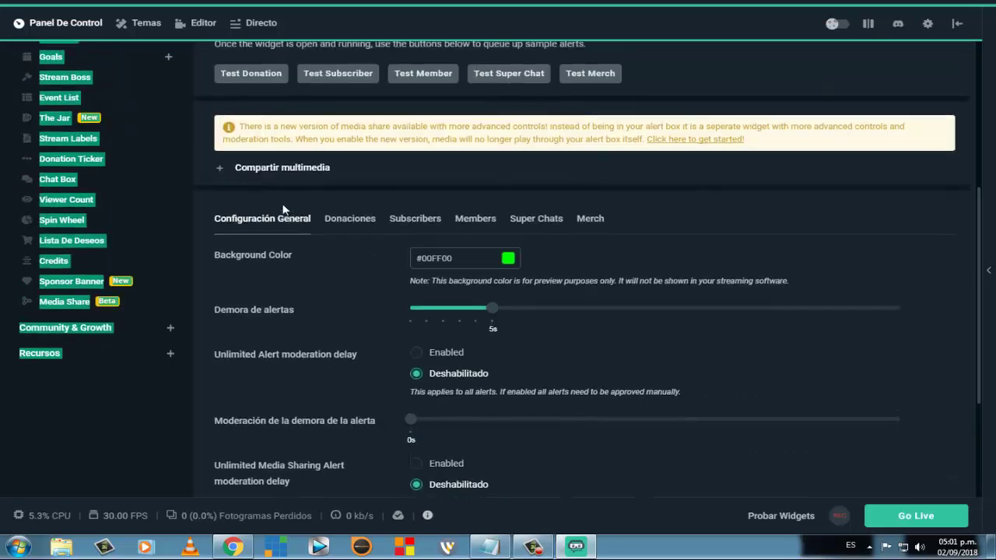
scroll(233, 249, up, 2)
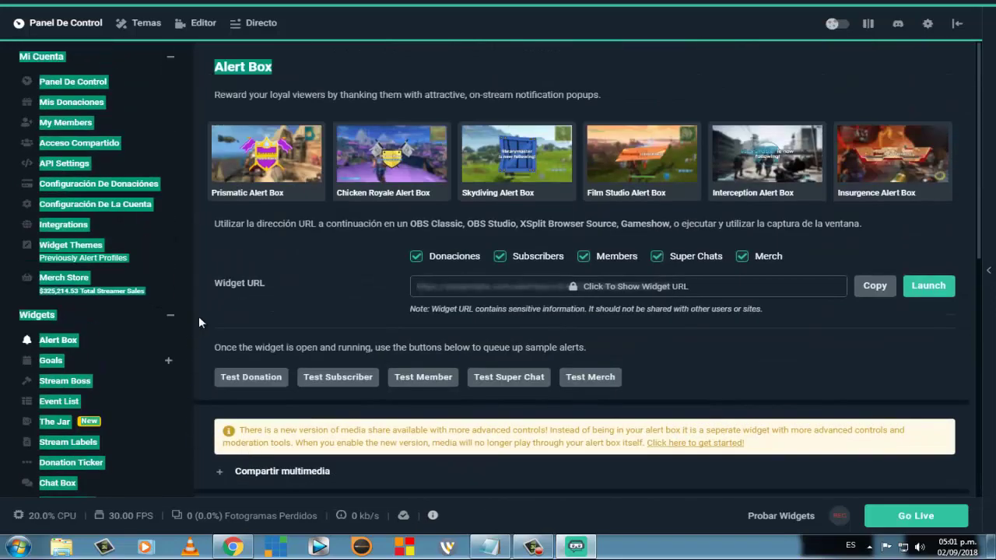
scroll(229, 268, down, 1)
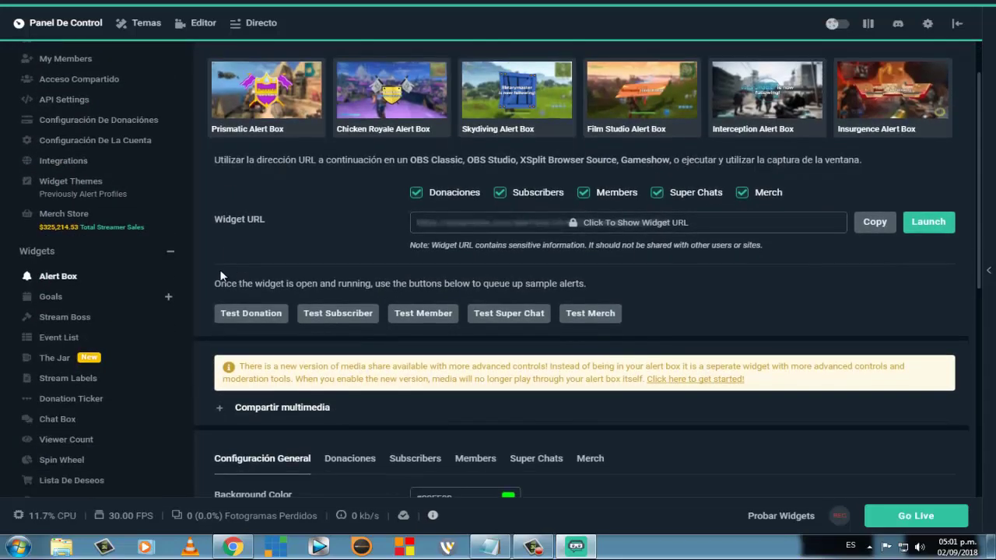
Step: Open the Objetivo de Donación page under Goals, view its goal management form, and dismiss the Facebook notification
click(53, 297)
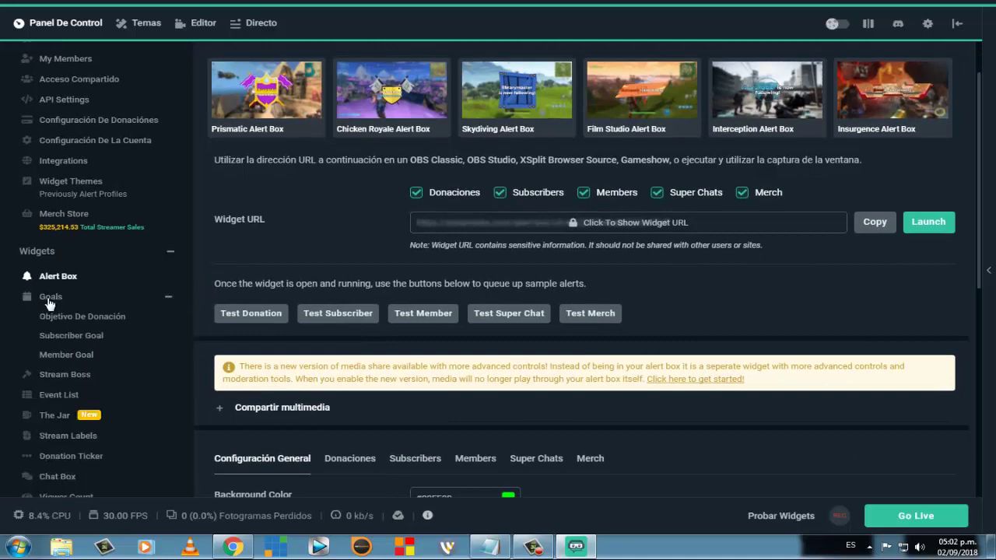
click(95, 318)
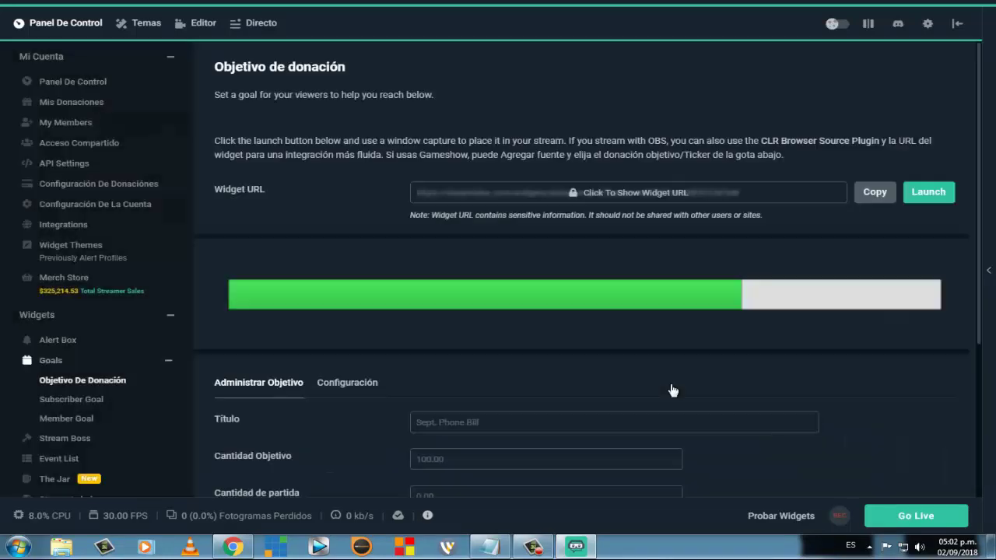
scroll(678, 342, down, 2)
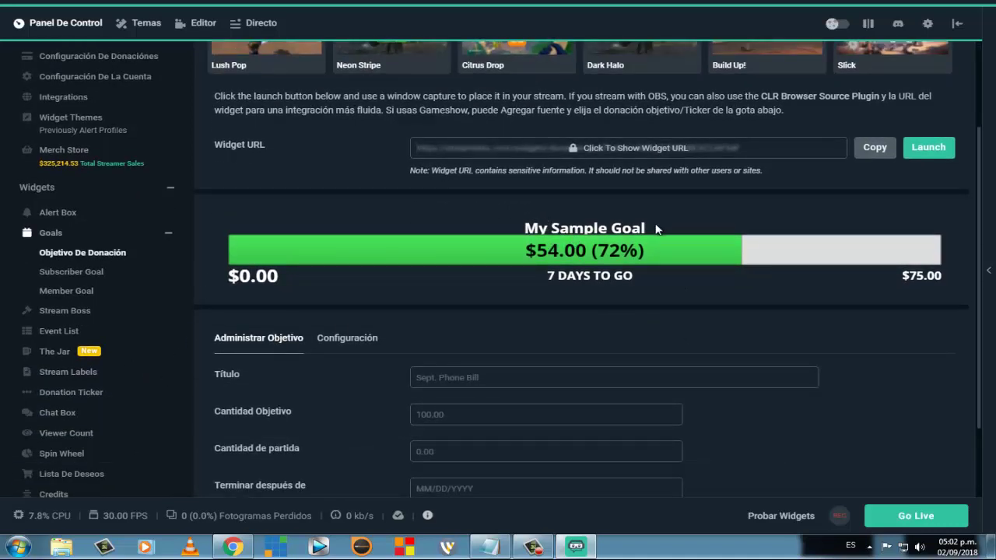
scroll(693, 194, down, 1)
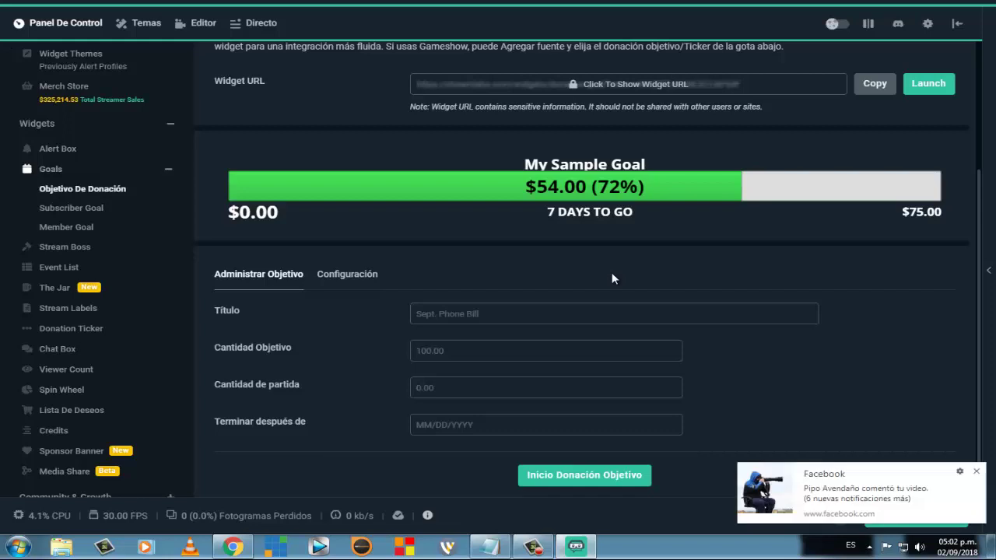
click(977, 471)
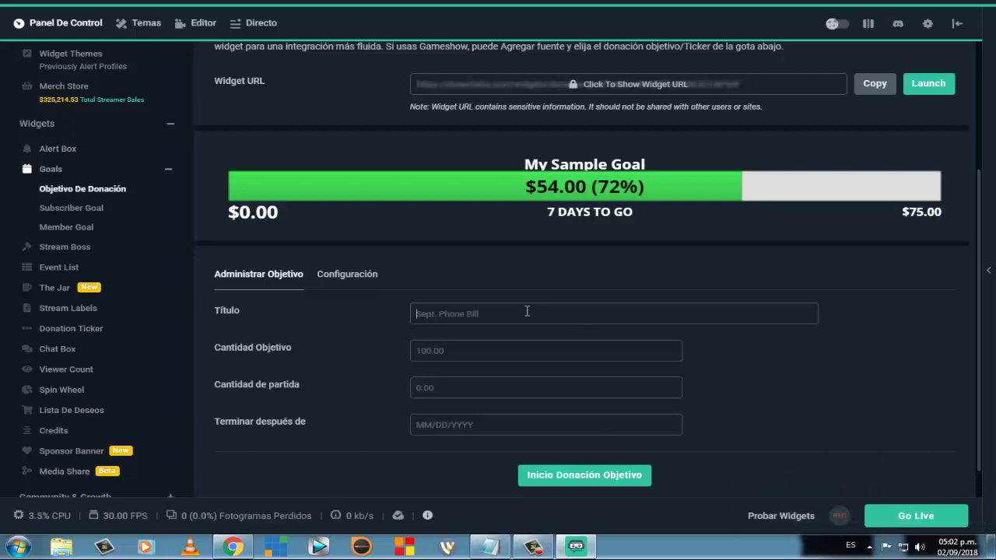
Step: Fill in the donation goal with the title CAMARA, a target amount of 1000 and a starting amount of 10
click(462, 348)
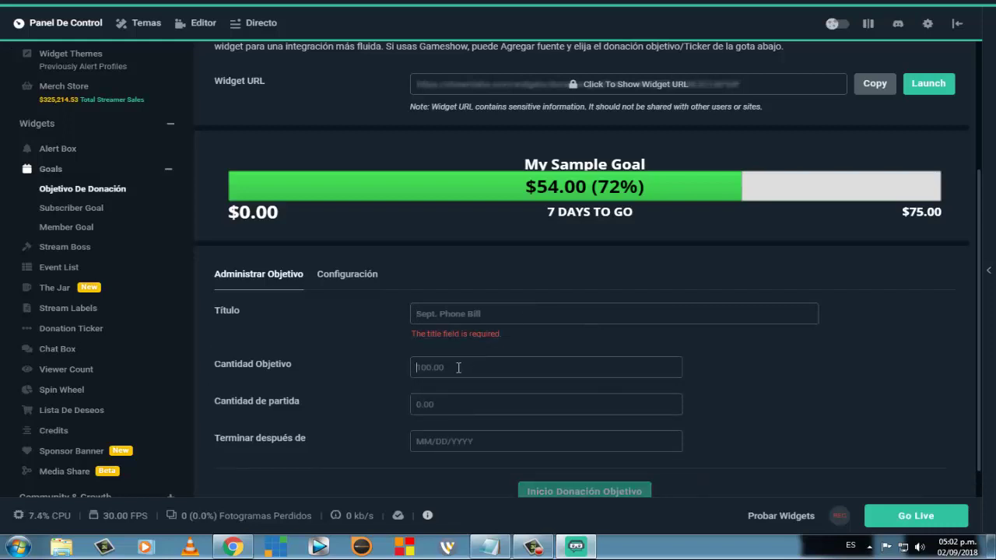
text(1000)
click(502, 313)
text(CA)
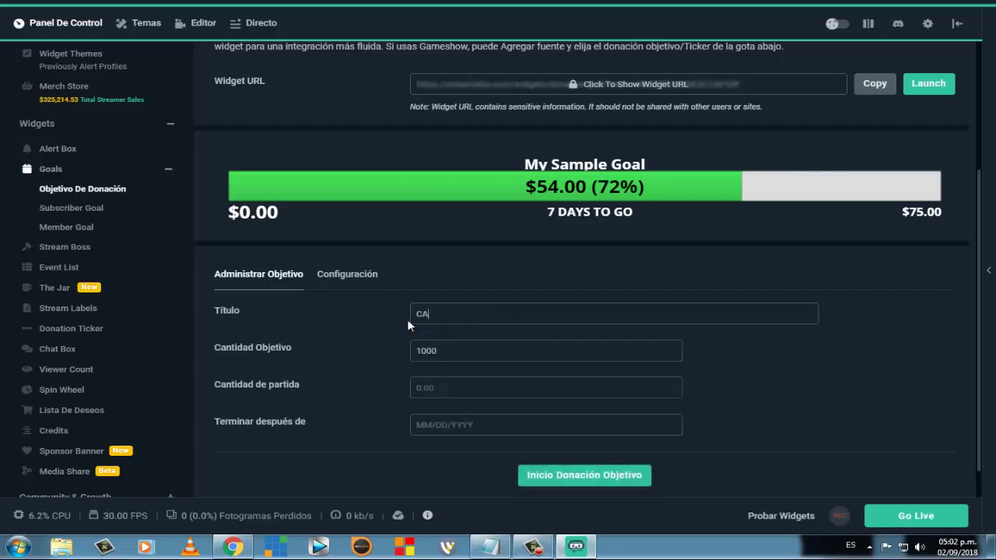
text(MARA)
click(416, 389)
text(10)
Step: Set the donation goal's end date to 02/09/2018
scroll(405, 383, down, 1)
click(415, 389)
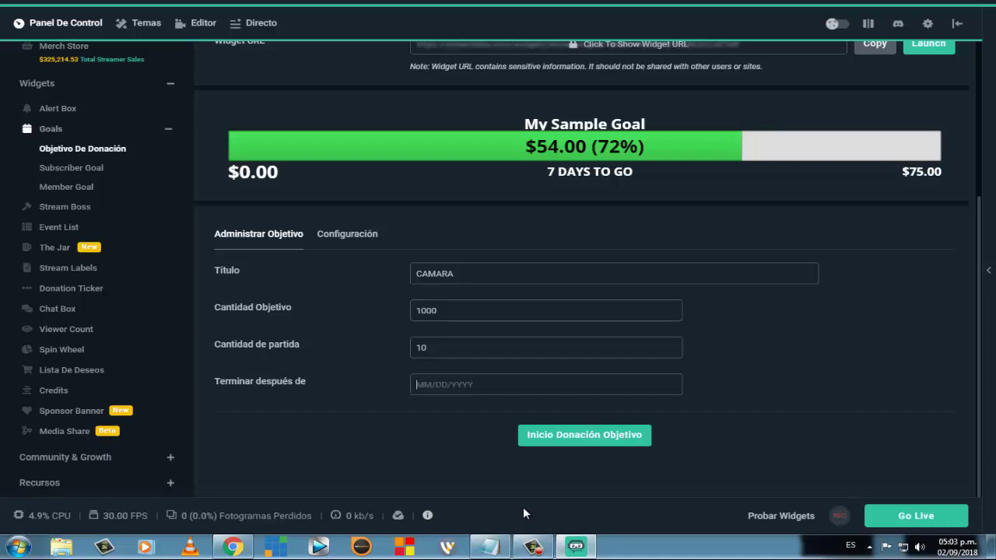
text(09)
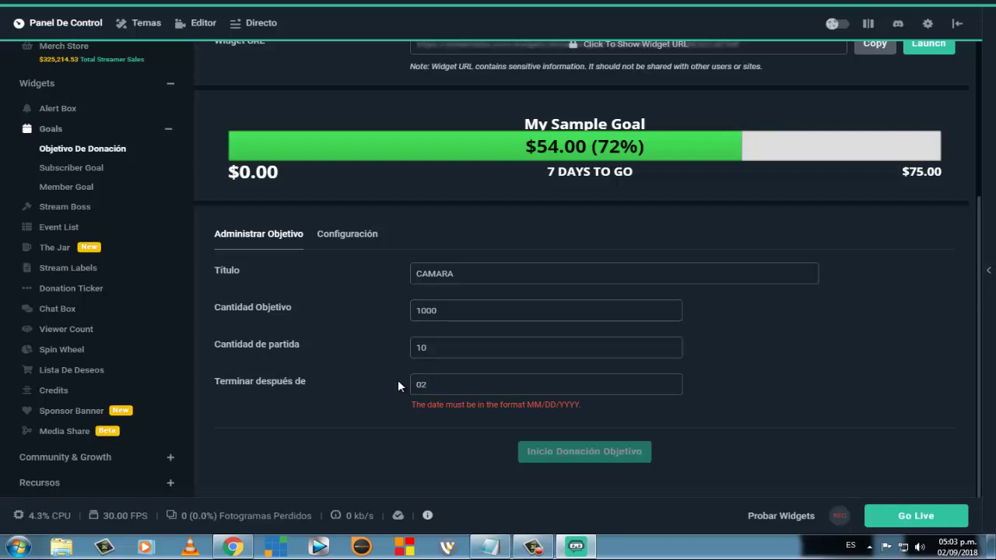
text(092018)
click(428, 382)
text(/)
click(442, 385)
text(/)
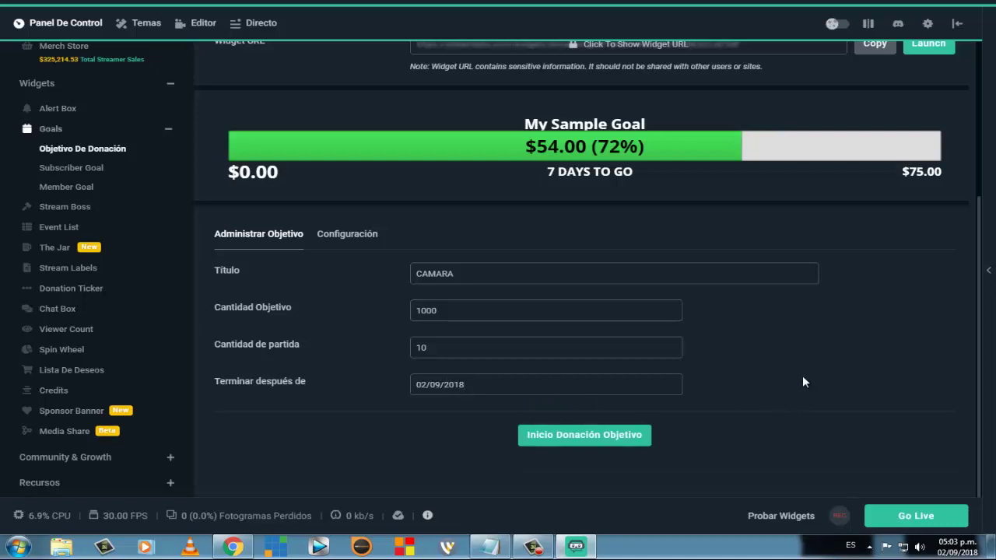
Step: Change the donation goal's title to Computadora and its target amount to 600
click(452, 311)
key(shift+Tab)
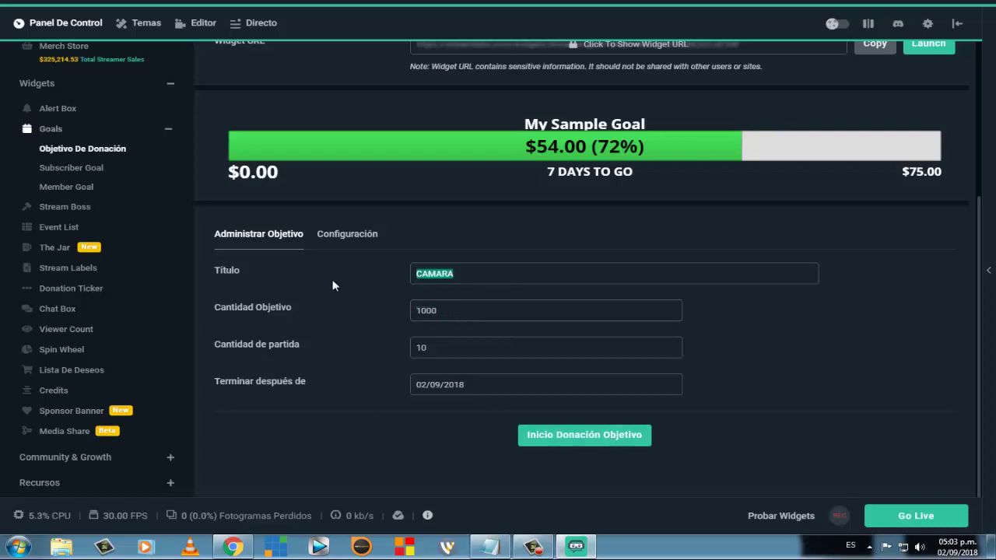
text(Computadora)
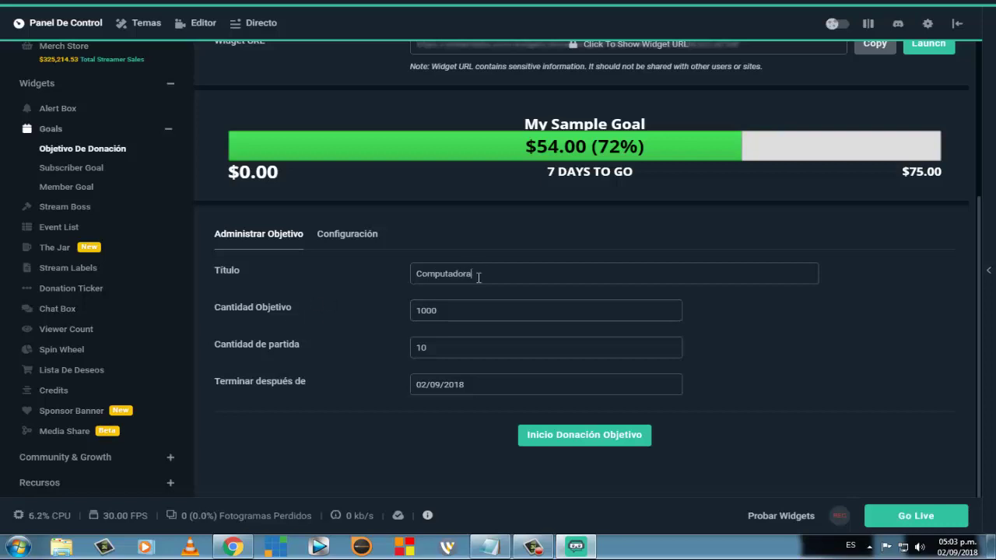
drag(440, 310, 364, 312)
text(600)
drag(437, 352, 374, 357)
click(706, 272)
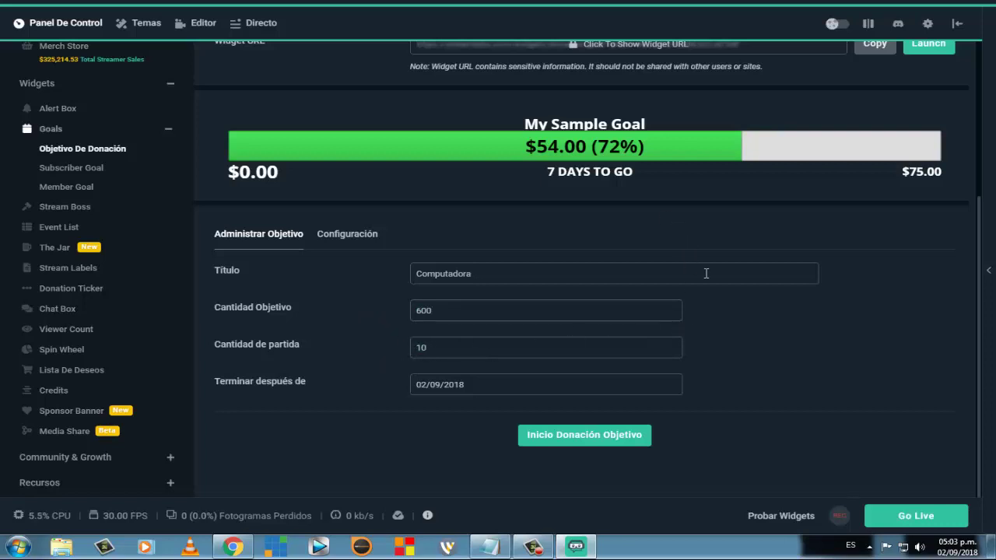
Step: Try to start the Computadora donation goal, and look over the widget page's themes, sample goal bar and form
click(570, 438)
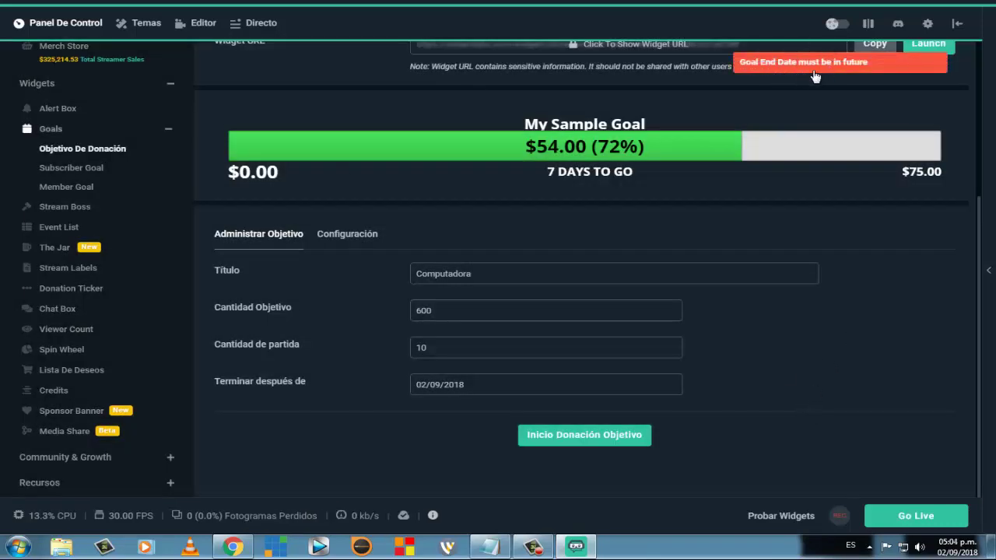
scroll(841, 75, up, 3)
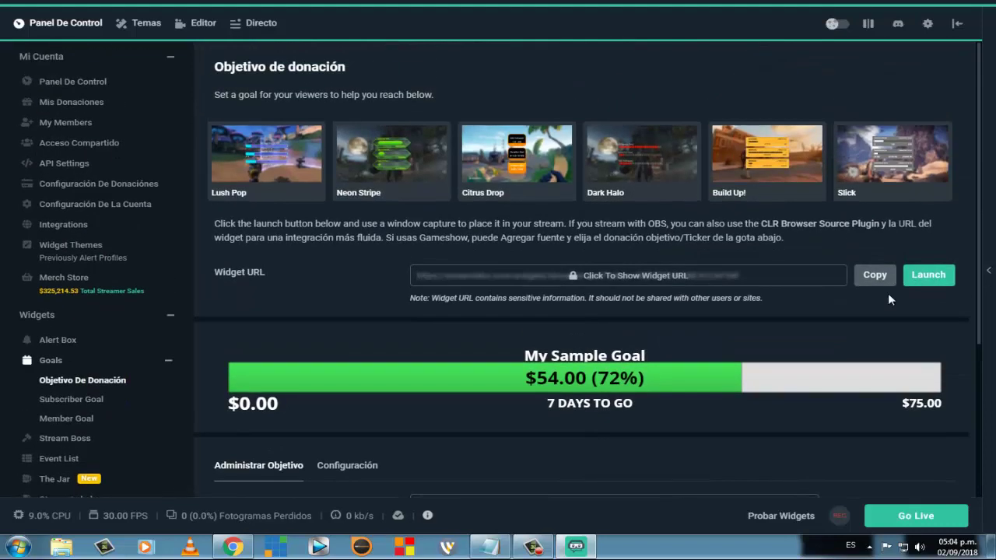
scroll(887, 294, down, 1)
scroll(876, 285, down, 1)
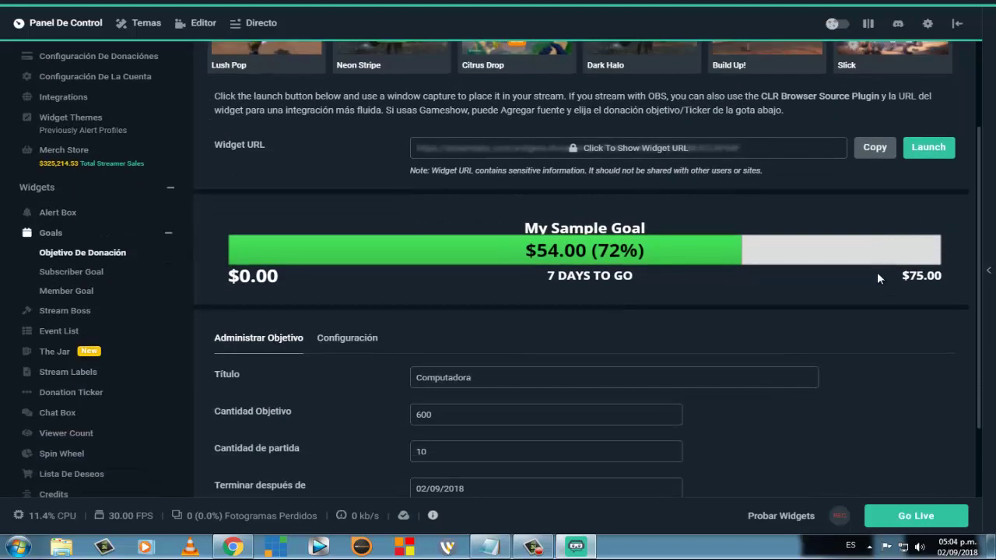
scroll(715, 205, down, 2)
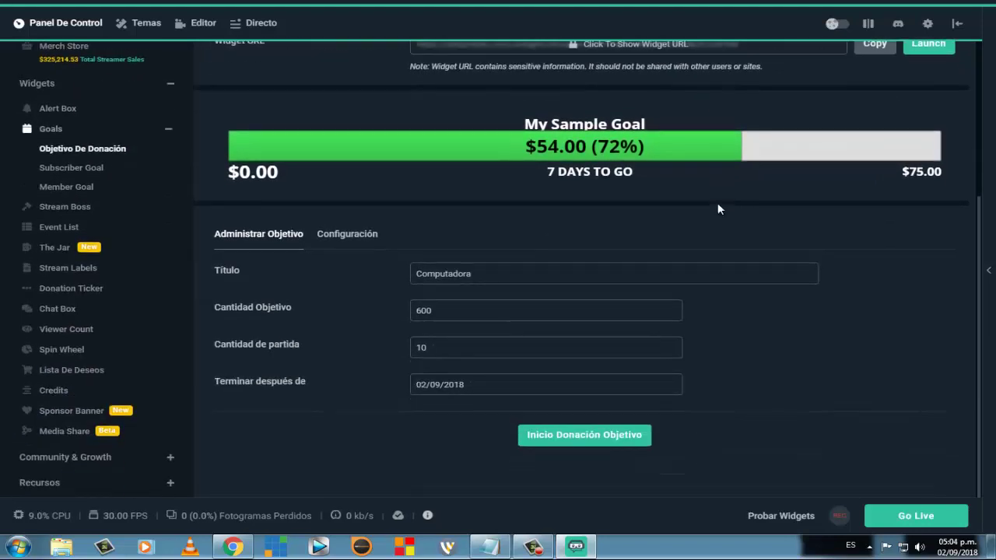
Step: In the donation goal's configuration, set the bar colour to dark green #00AF28 and check it on the sample bar
click(340, 237)
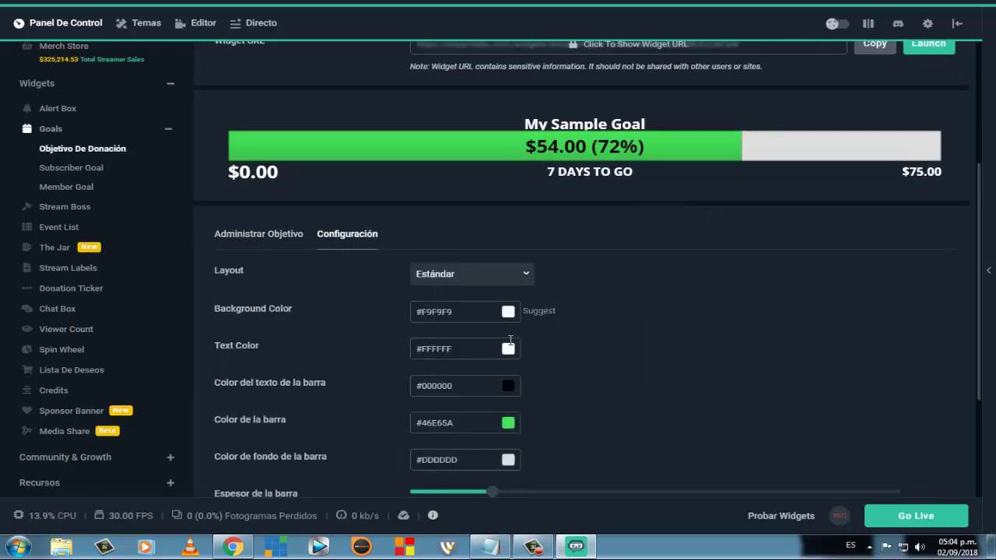
click(510, 424)
mouse_move(516, 456)
mouse_down()
mouse_move(564, 442)
mouse_move(513, 453)
mouse_up()
scroll(643, 326, down, 3)
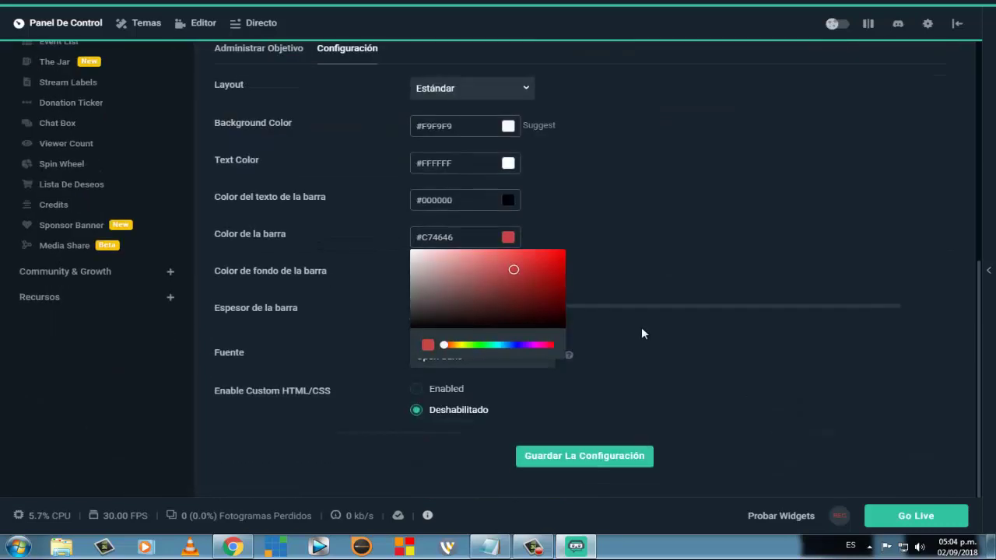
click(483, 348)
drag(507, 293, 583, 273)
click(666, 227)
scroll(666, 226, up, 3)
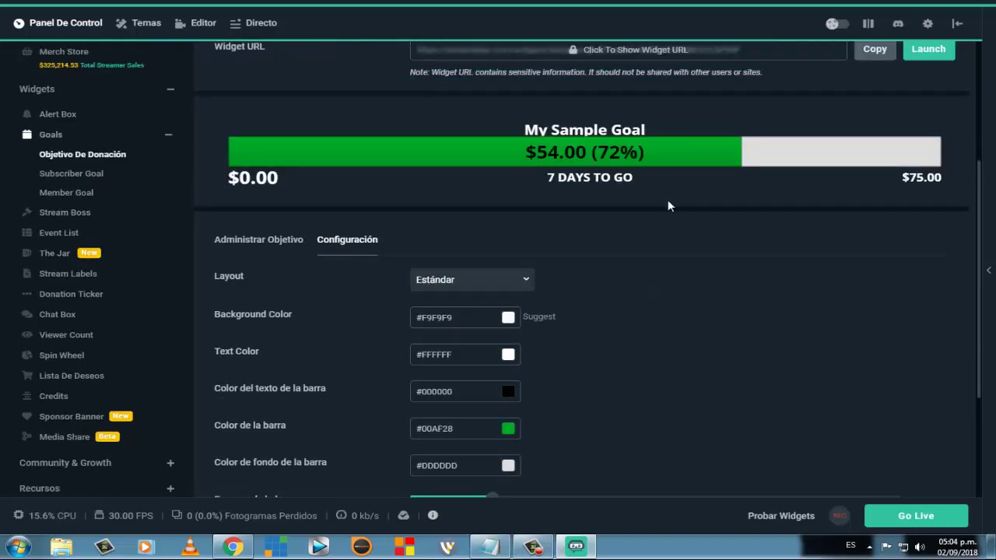
Step: Review the donation goal's remaining appearance settings, such as bar thickness and font, and the title on the sample goal bar
scroll(654, 208, down, 1)
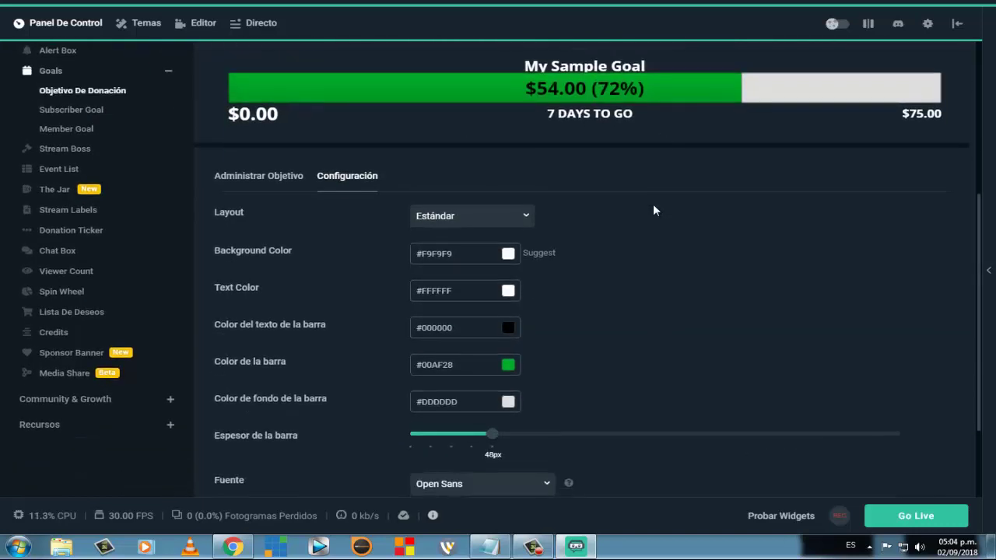
scroll(646, 361, down, 2)
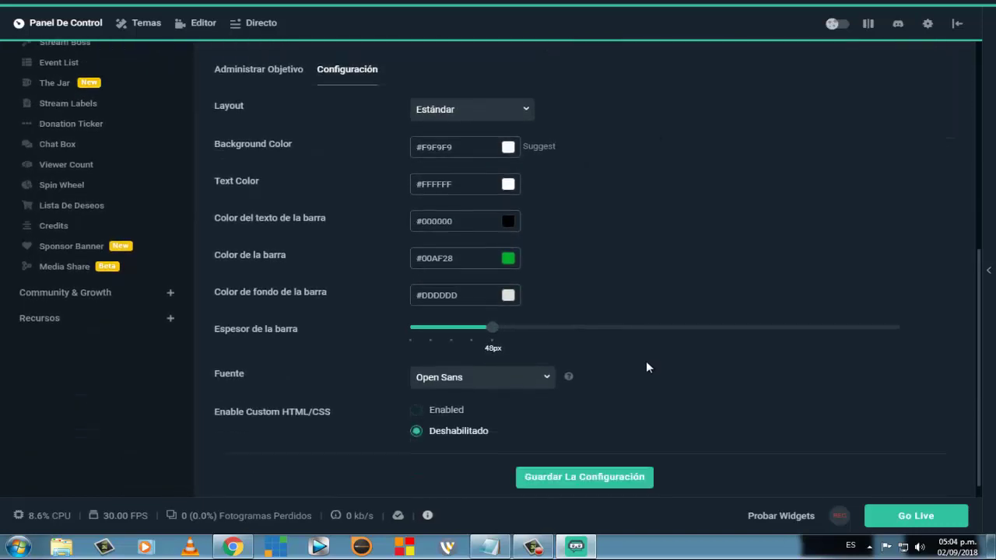
scroll(701, 327, up, 4)
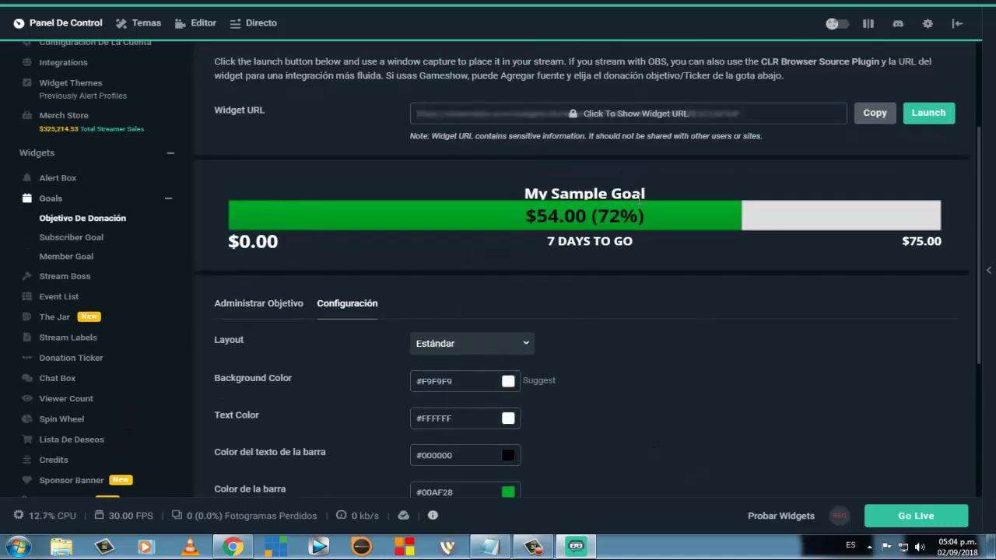
drag(653, 196, 486, 197)
click(624, 285)
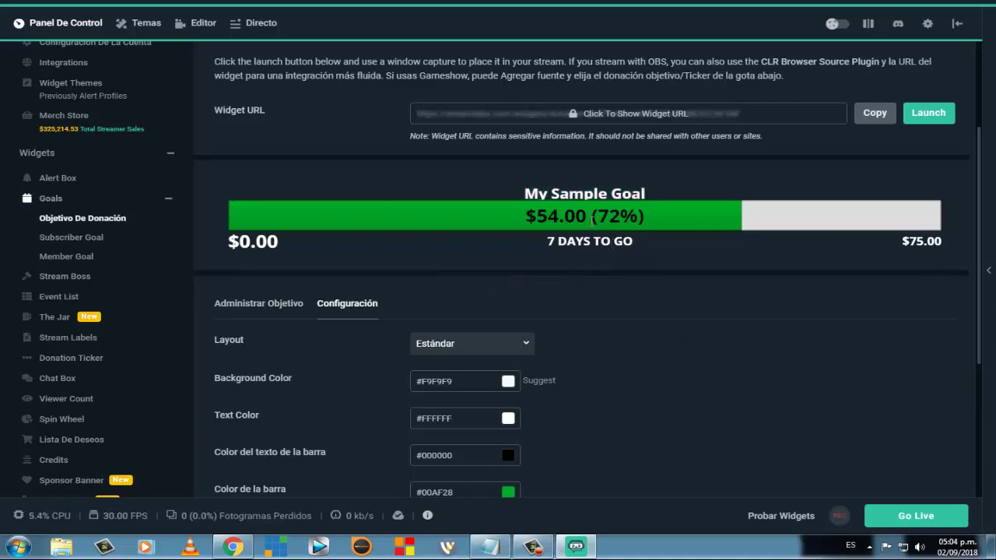
scroll(535, 319, down, 3)
scroll(272, 280, up, 3)
Step: View the goal management forms on the Subscriber Goal page and the Member Goal page
click(71, 238)
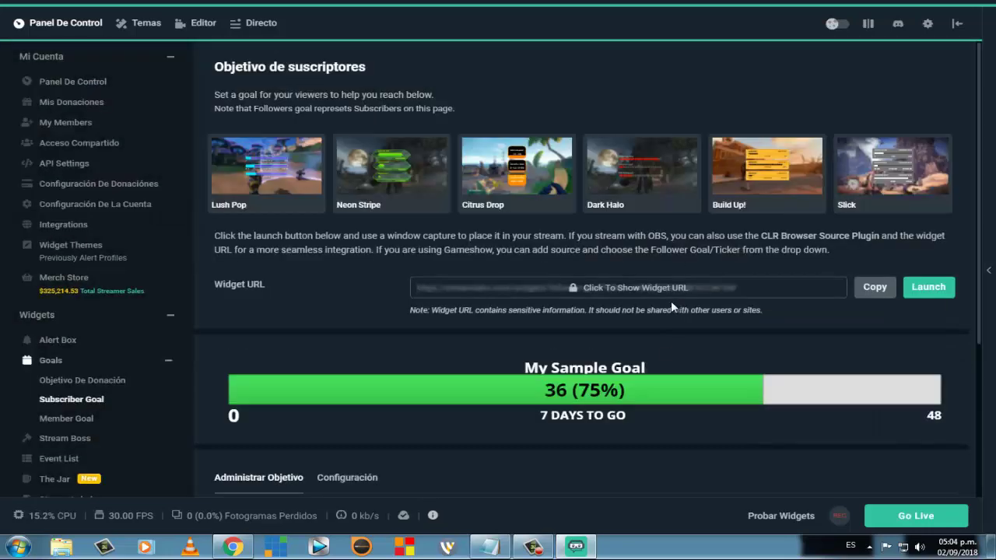
scroll(670, 301, down, 4)
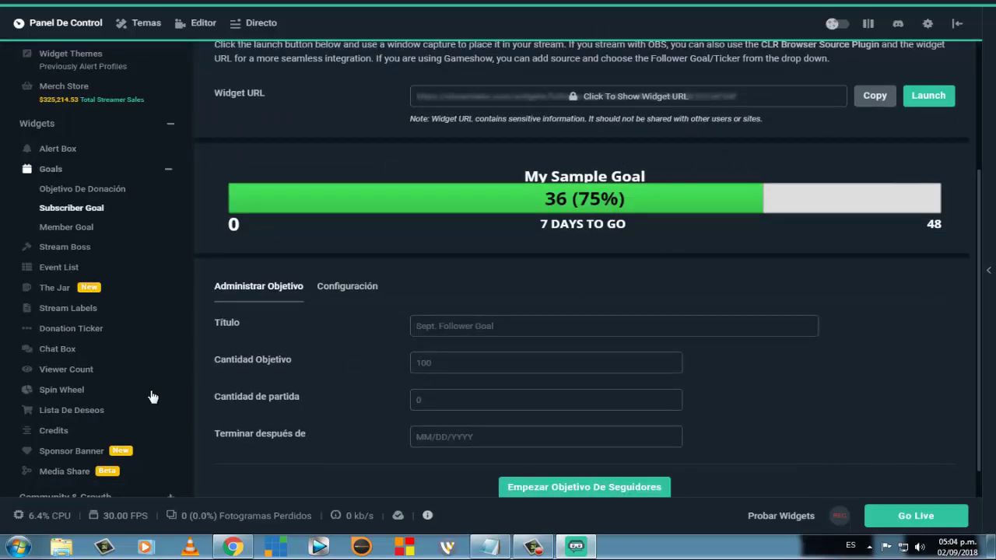
scroll(151, 396, down, 1)
click(80, 191)
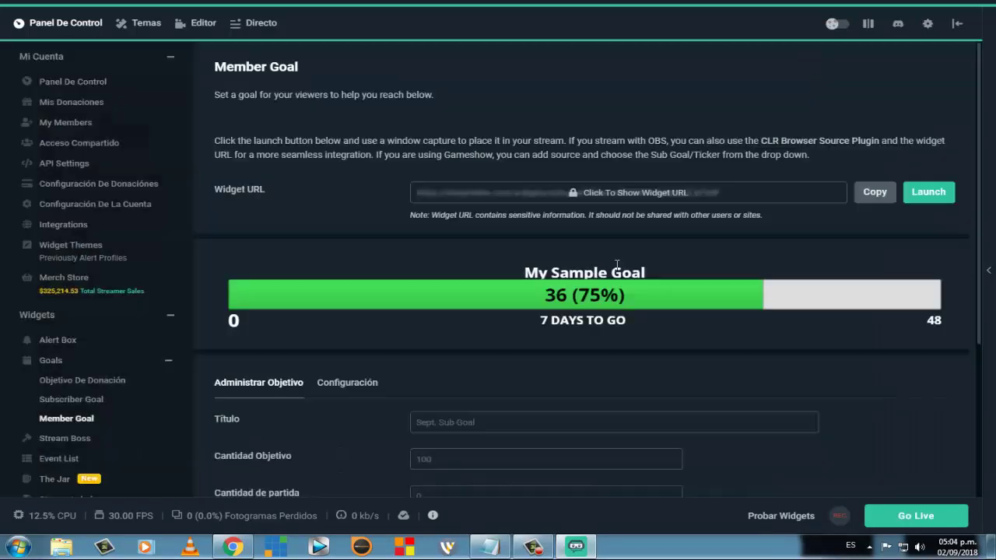
scroll(758, 362, down, 5)
scroll(731, 387, down, 1)
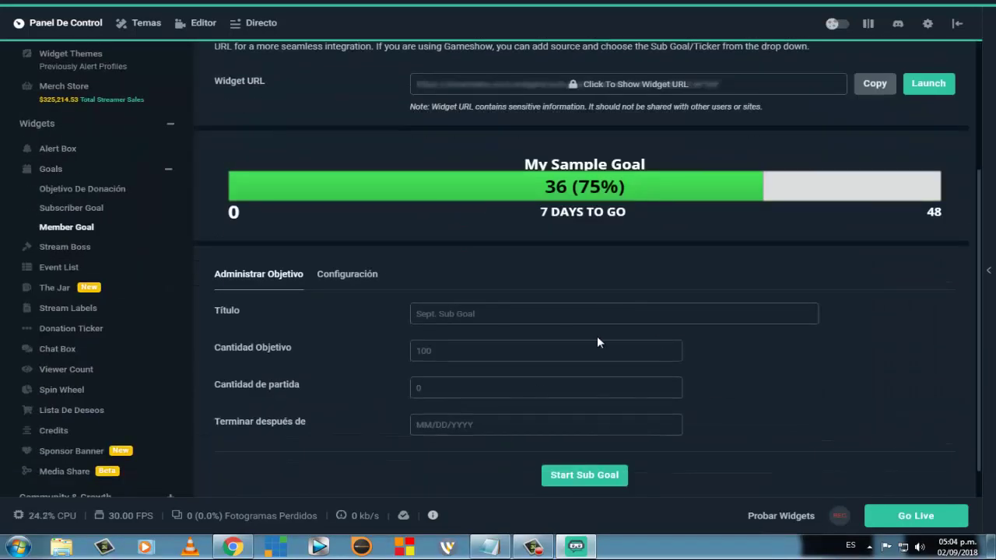
Step: Open the Stream Boss widget page, collapse the Goals group, and look through the list of widgets
click(59, 247)
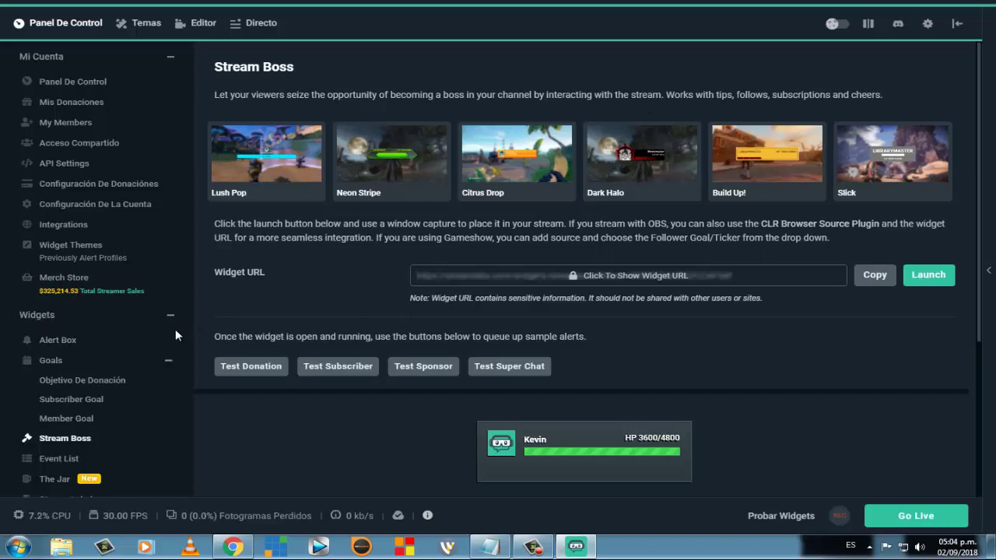
double_click(43, 321)
click(130, 316)
click(168, 360)
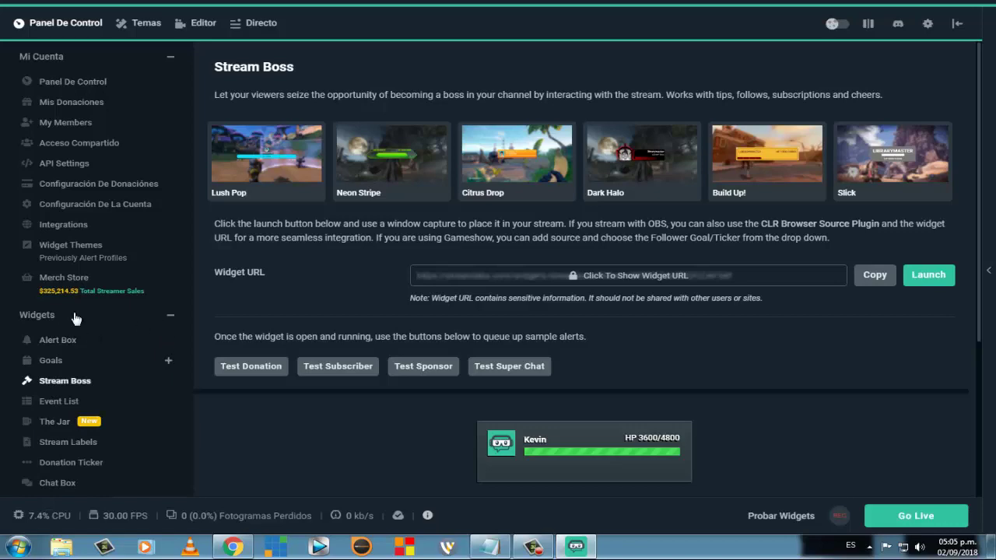
scroll(84, 318, down, 3)
scroll(159, 313, up, 1)
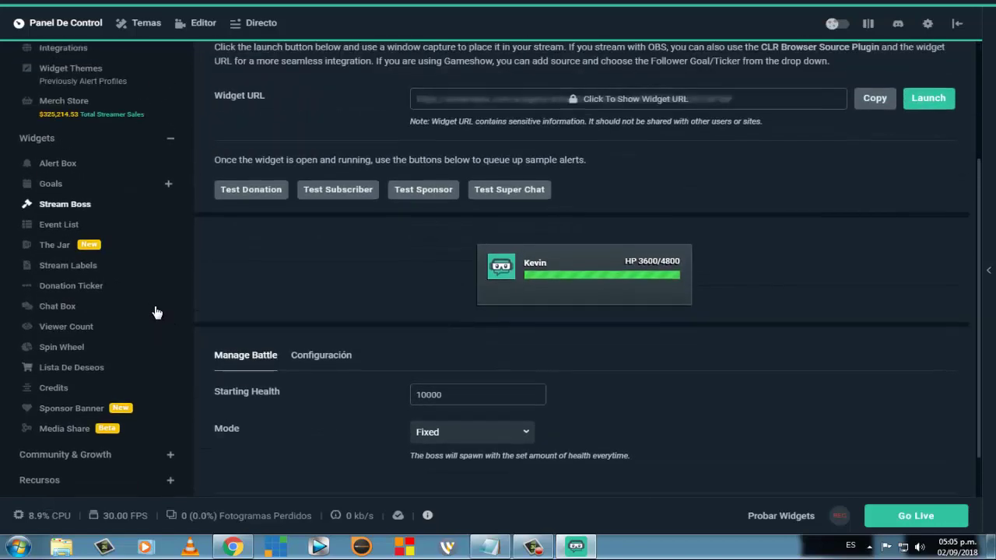
scroll(167, 373, up, 3)
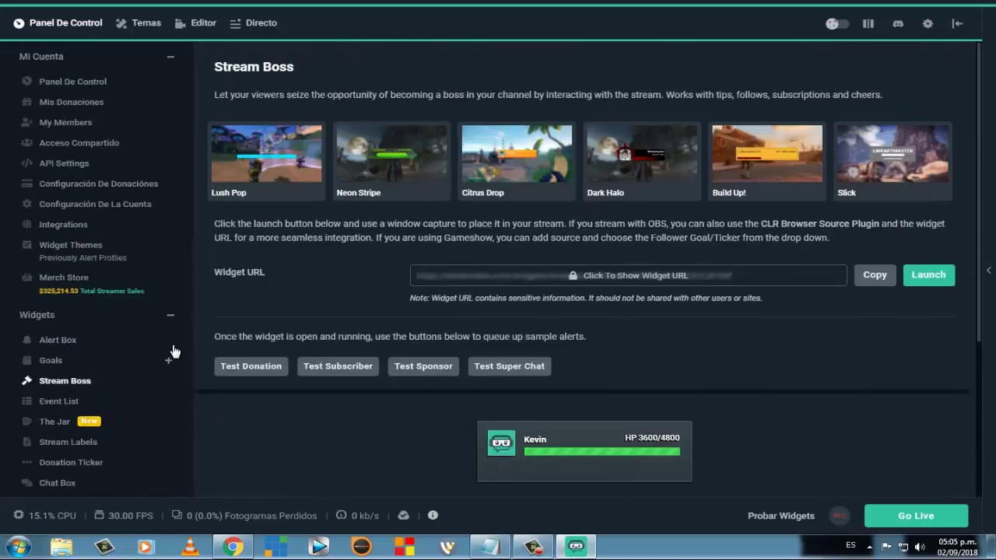
Step: View the daily statistics and donation chart on the account's Panel De Control page, and switch to the scene editor
click(84, 81)
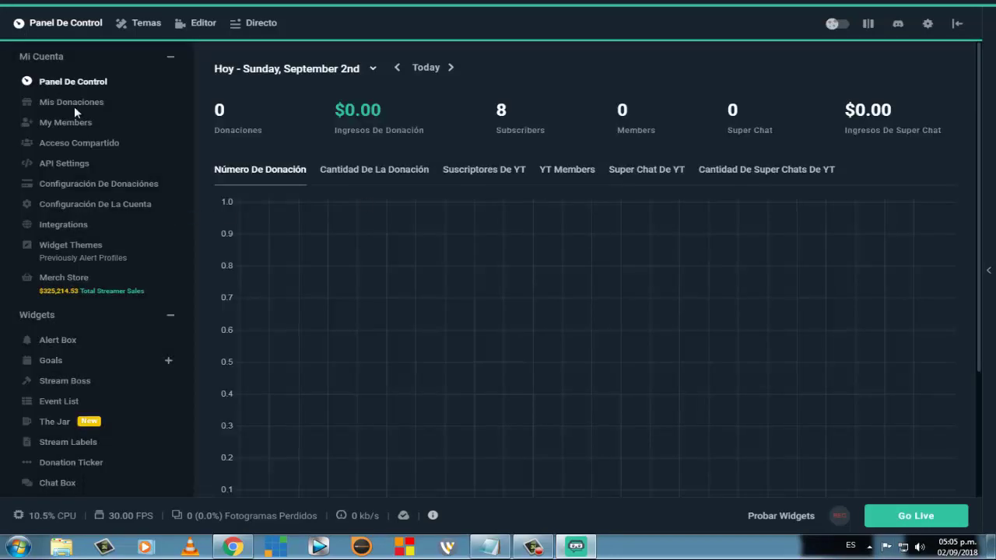
scroll(694, 259, down, 3)
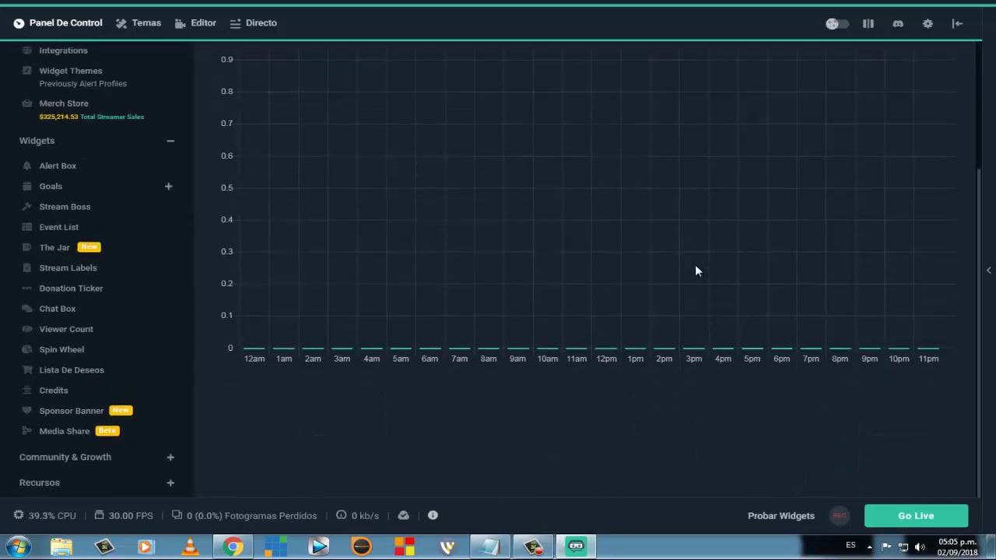
scroll(491, 256, up, 3)
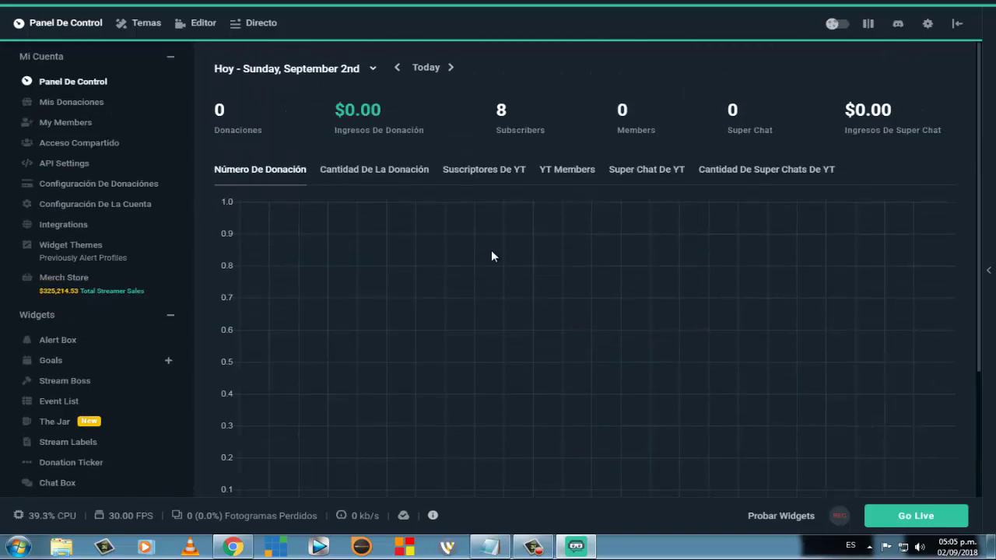
click(204, 25)
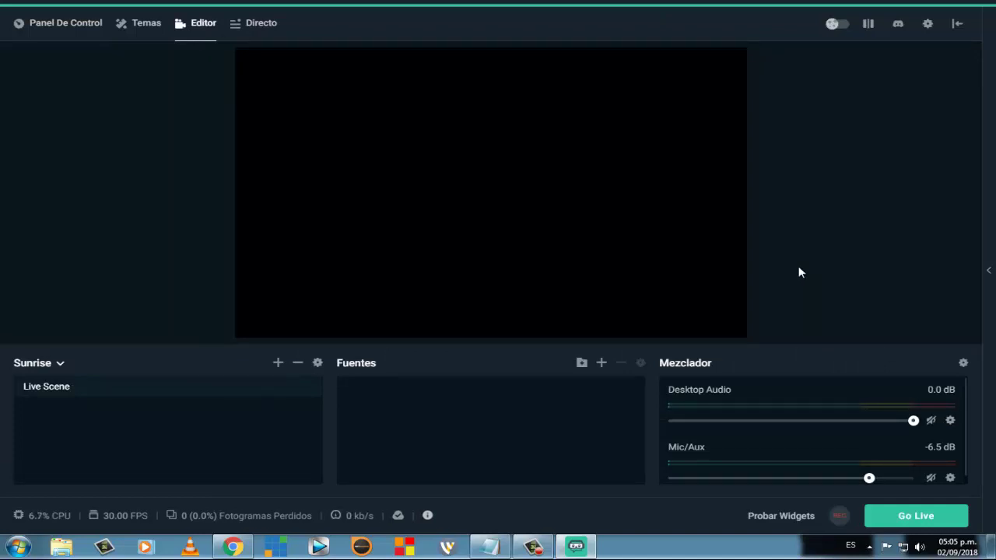
Step: Open the themes gallery and browse the first page of scene themes
click(144, 29)
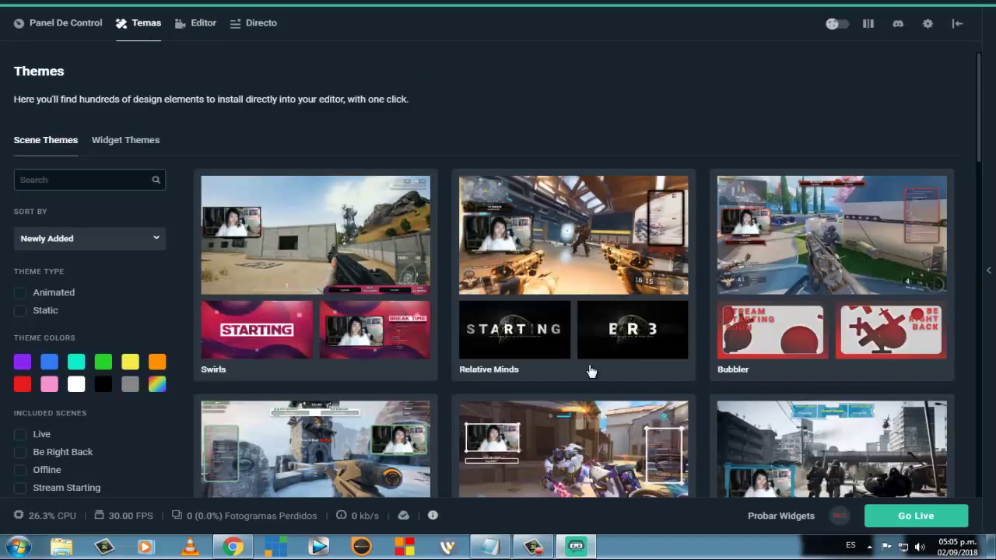
scroll(589, 372, down, 3)
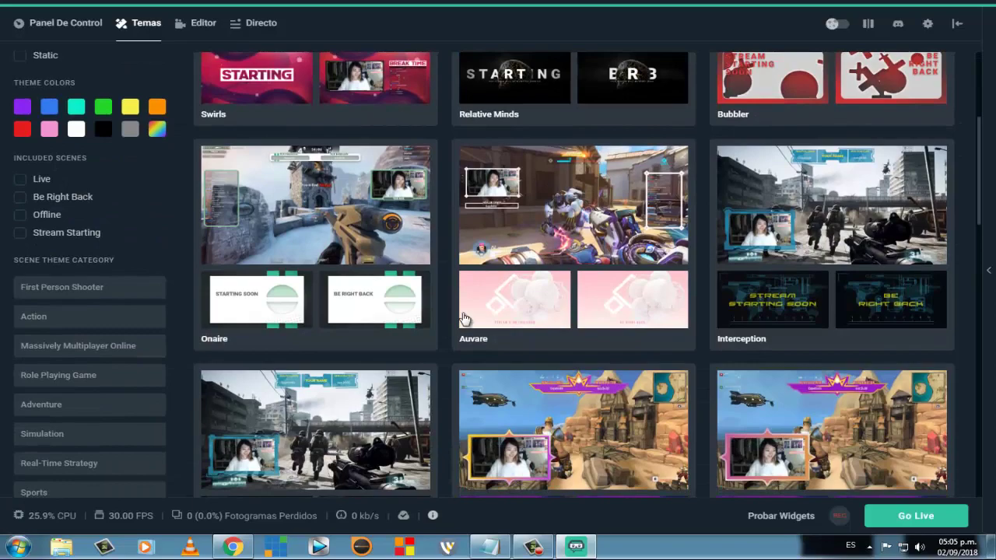
scroll(545, 270, down, 4)
scroll(547, 270, down, 5)
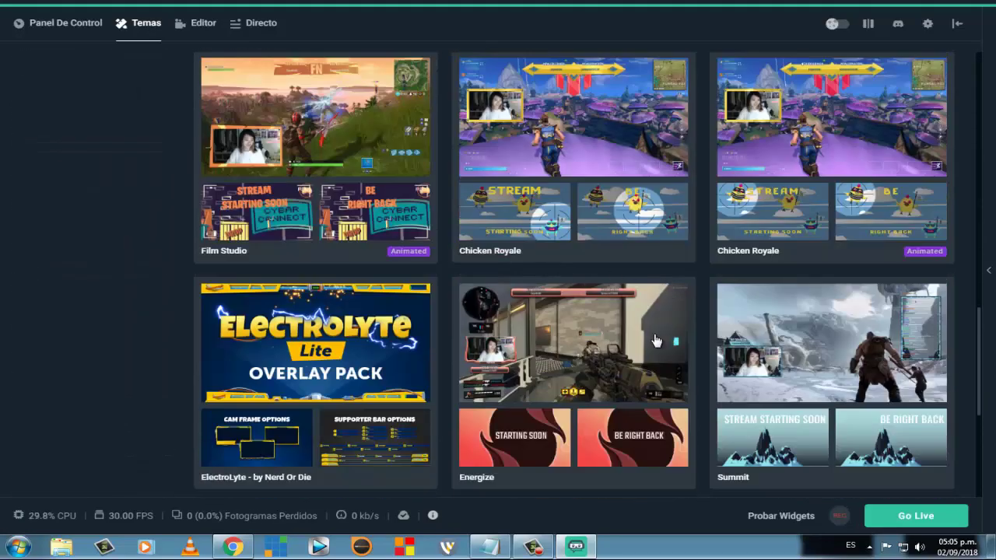
scroll(669, 297, down, 2)
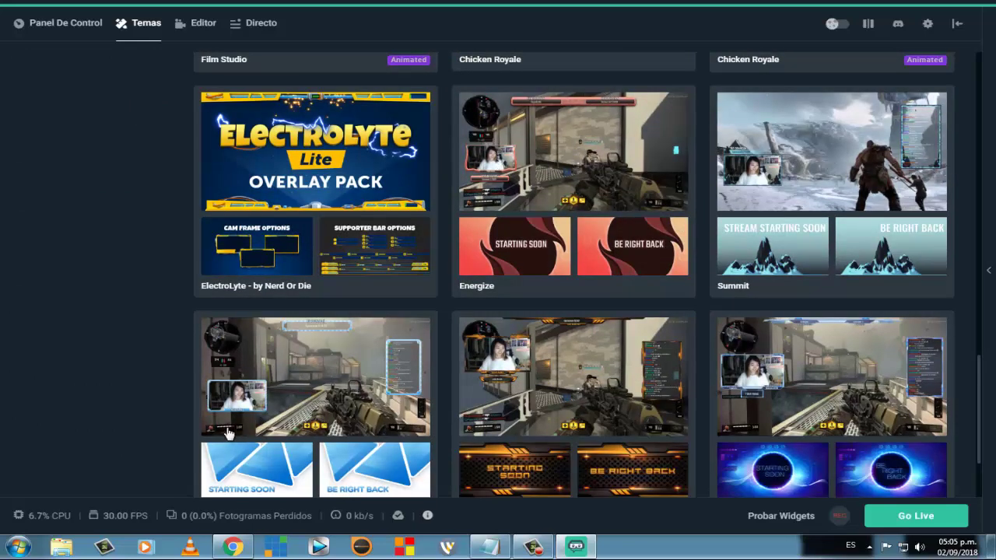
scroll(251, 396, down, 1)
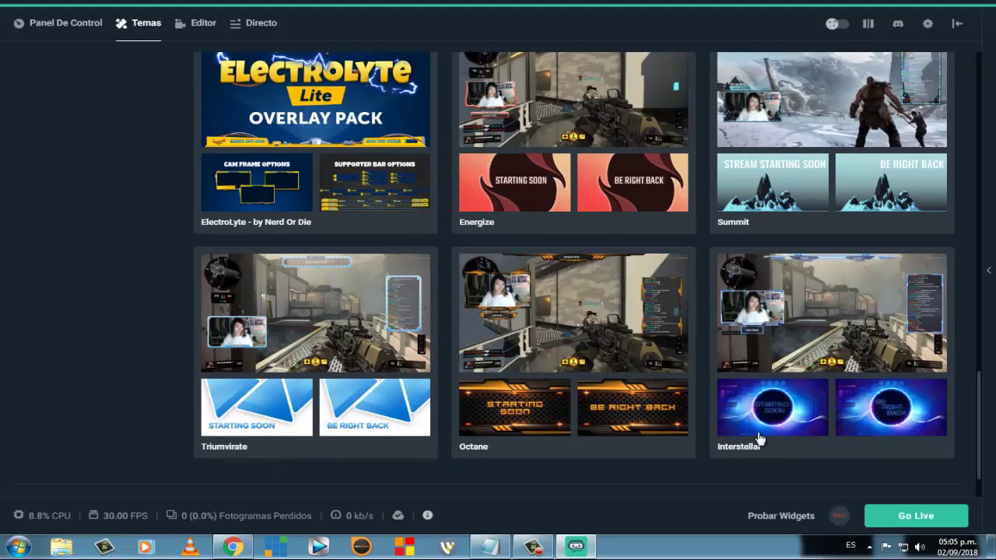
scroll(473, 351, down, 1)
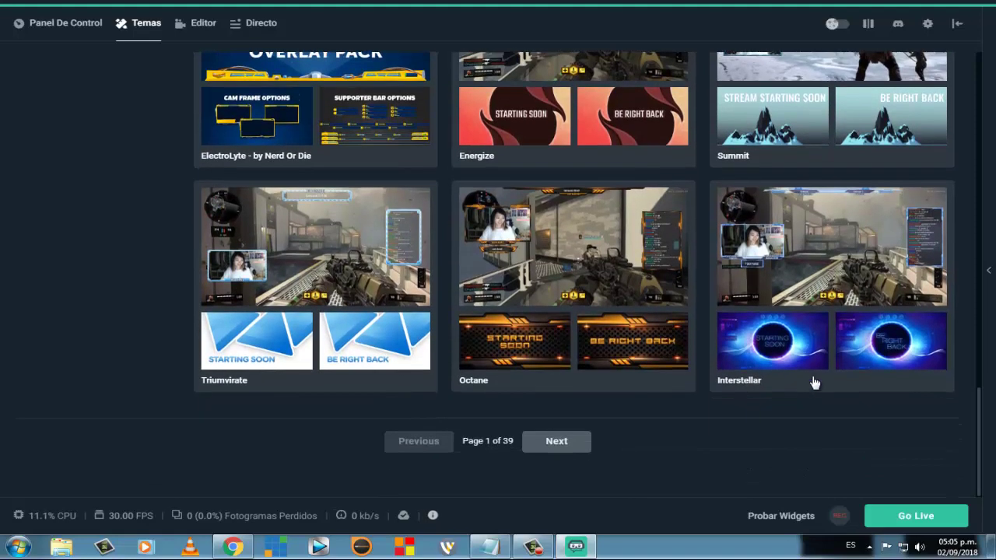
scroll(813, 382, up, 3)
scroll(638, 428, down, 3)
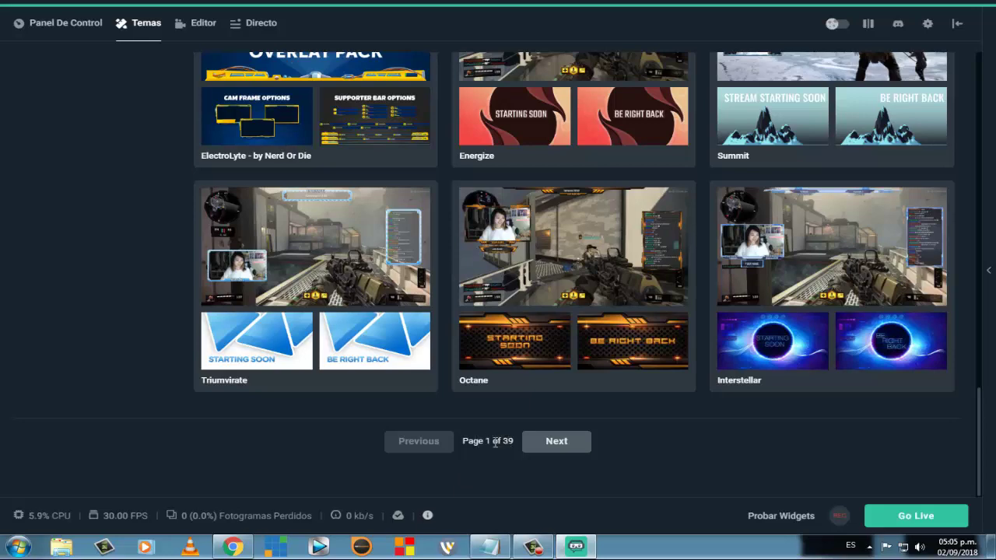
scroll(752, 435, up, 5)
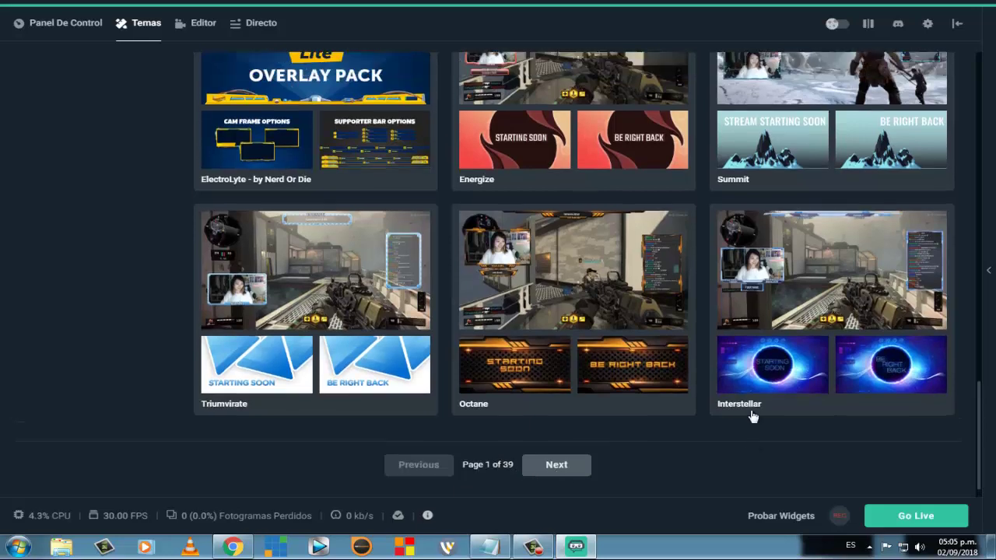
scroll(760, 372, up, 15)
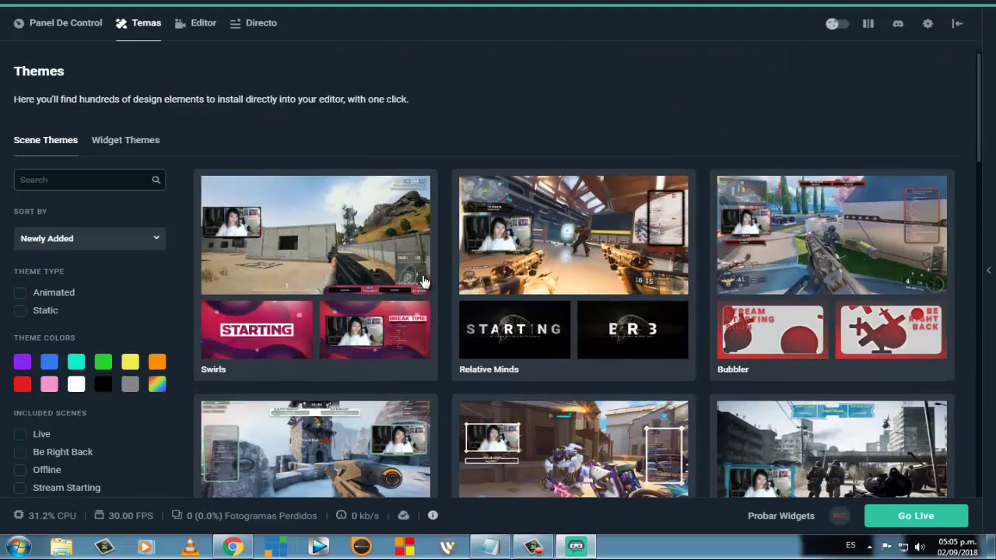
Step: Return to the scene editor and add an Imagen source named Fondo to Live Scene
click(206, 26)
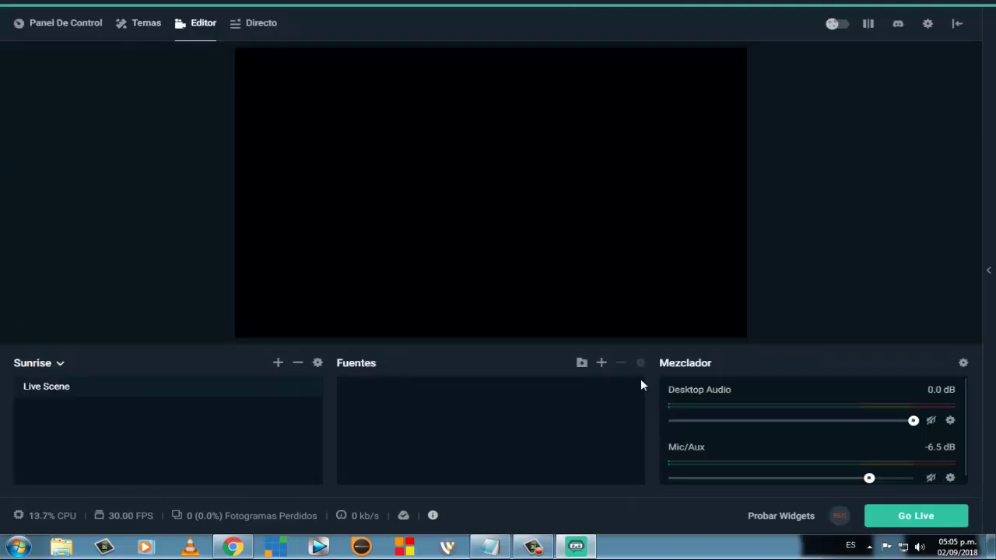
click(602, 364)
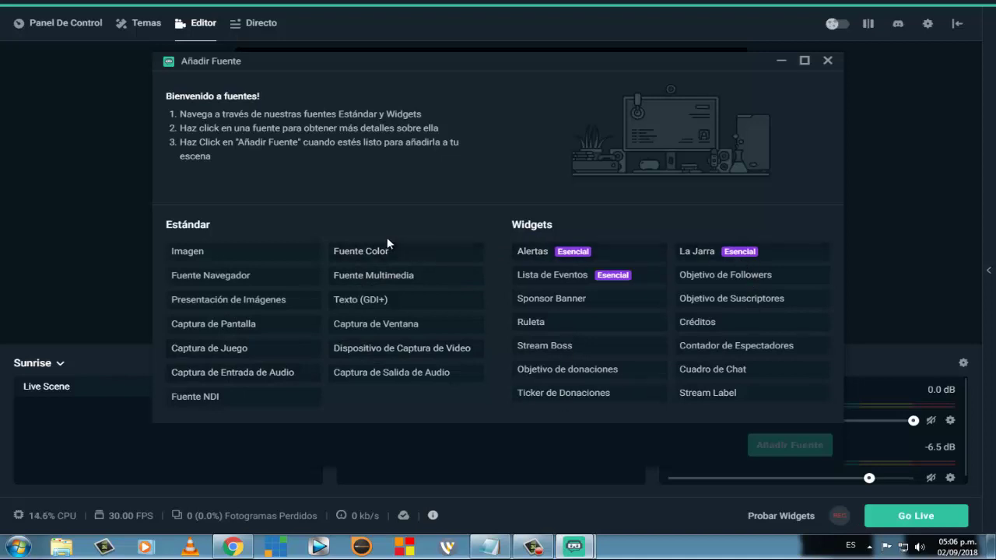
click(201, 255)
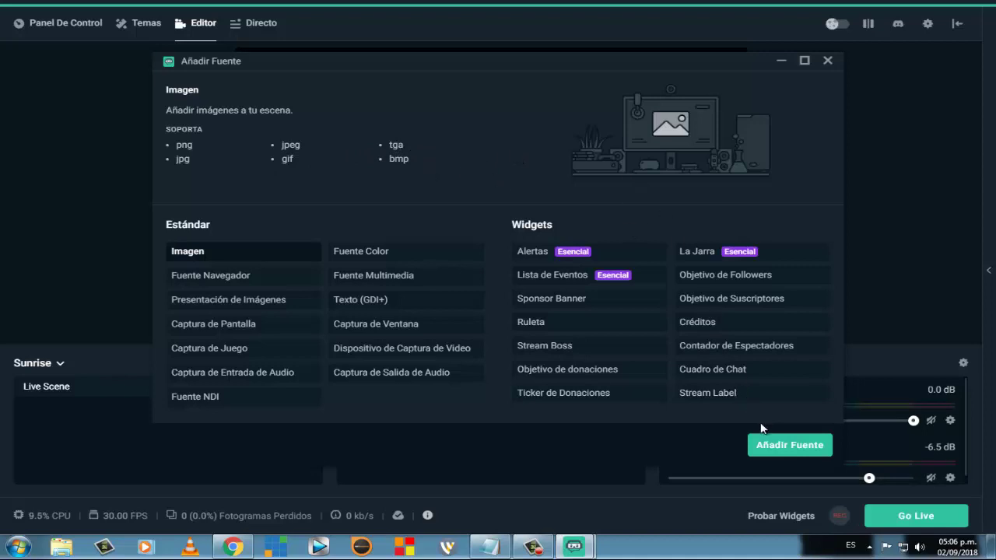
click(781, 451)
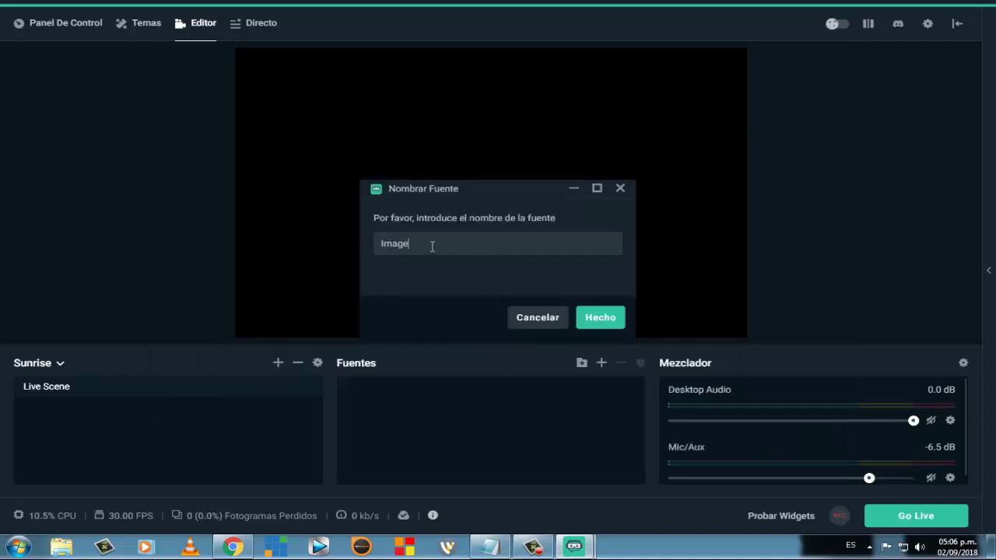
drag(432, 246, 332, 240)
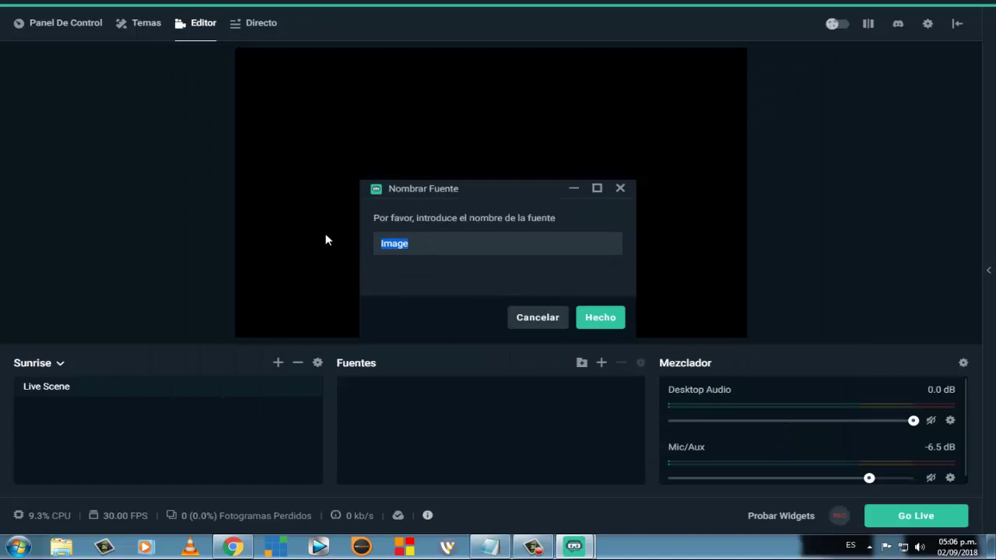
text(Fondo)
click(601, 319)
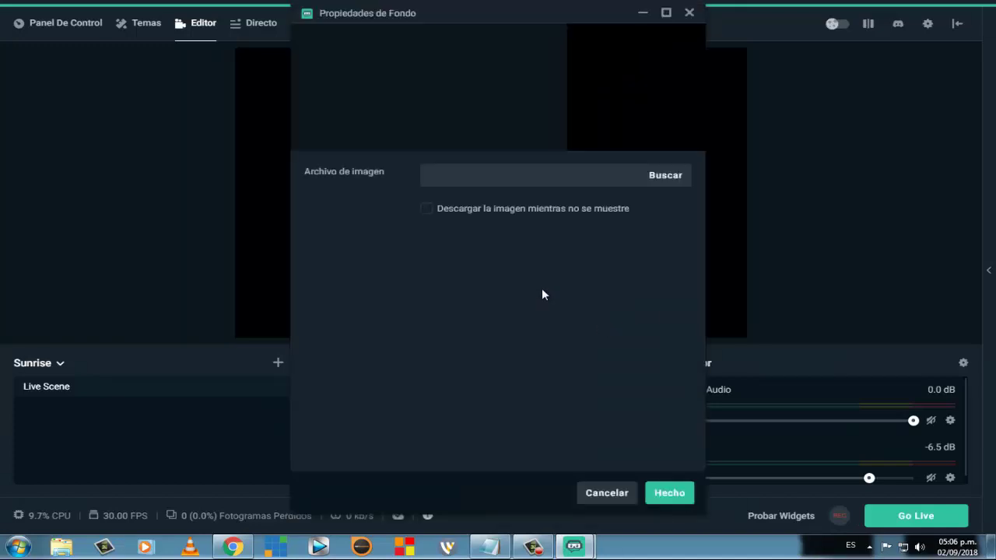
Step: Load the YOUTUBE picture from the Originals folder as the Fondo source's image file and finish its properties
click(666, 179)
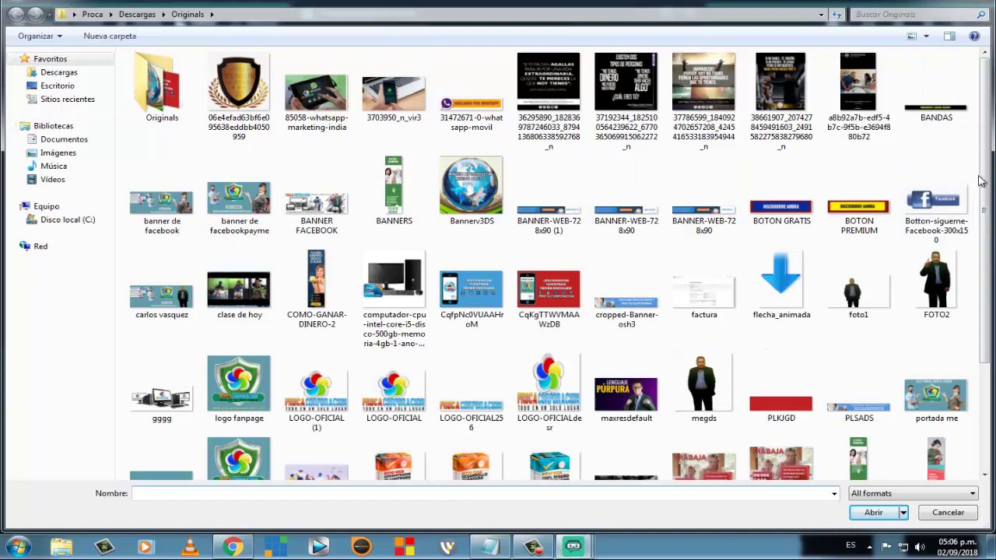
drag(987, 175, 988, 268)
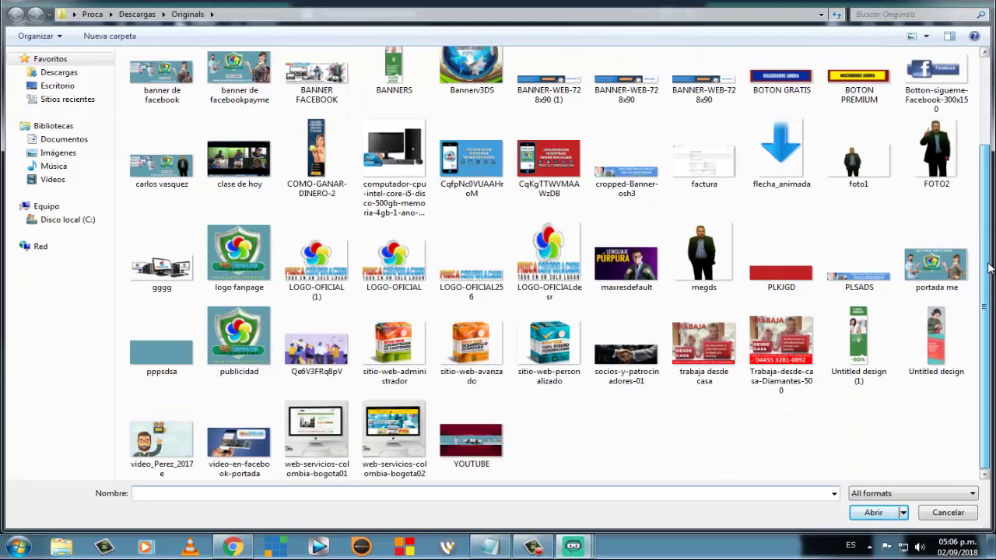
click(495, 443)
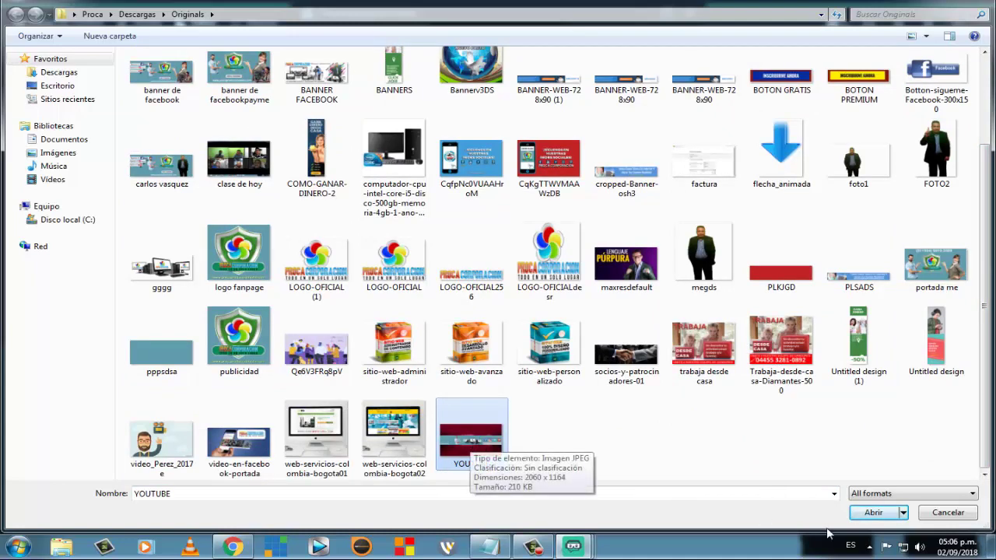
click(873, 512)
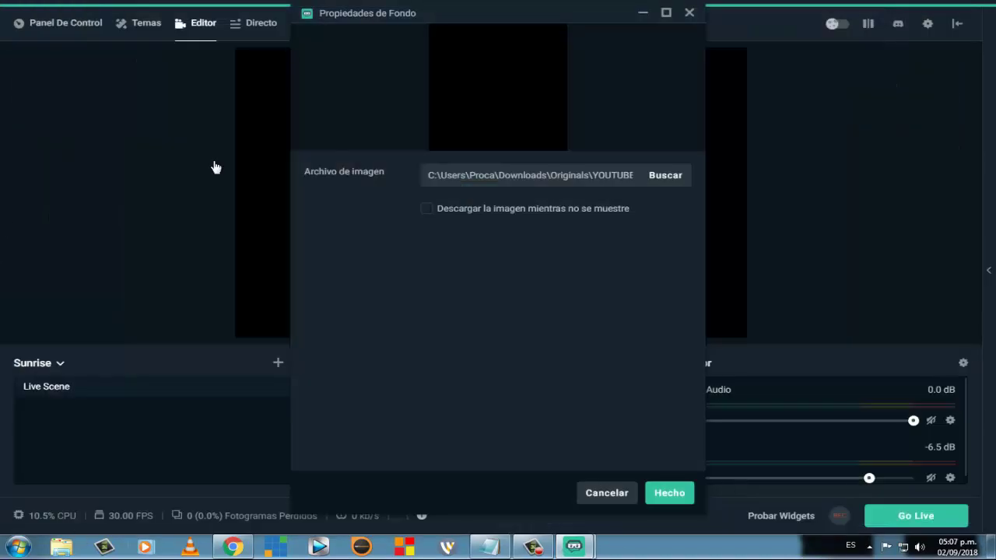
click(669, 498)
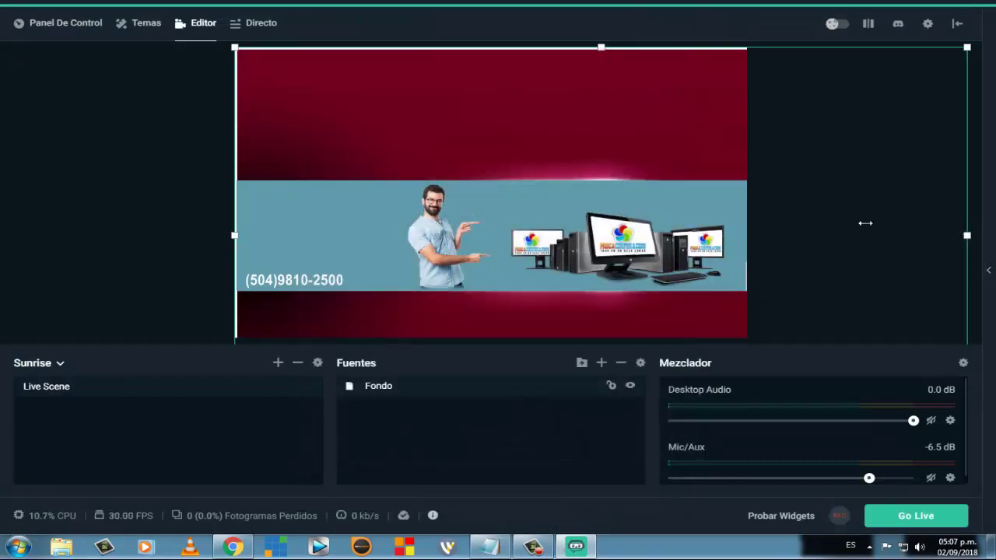
Step: Resize and reposition the Fondo image until it covers the full height and width of the canvas, and deselect it
drag(865, 224, 744, 164)
drag(620, 180, 616, 117)
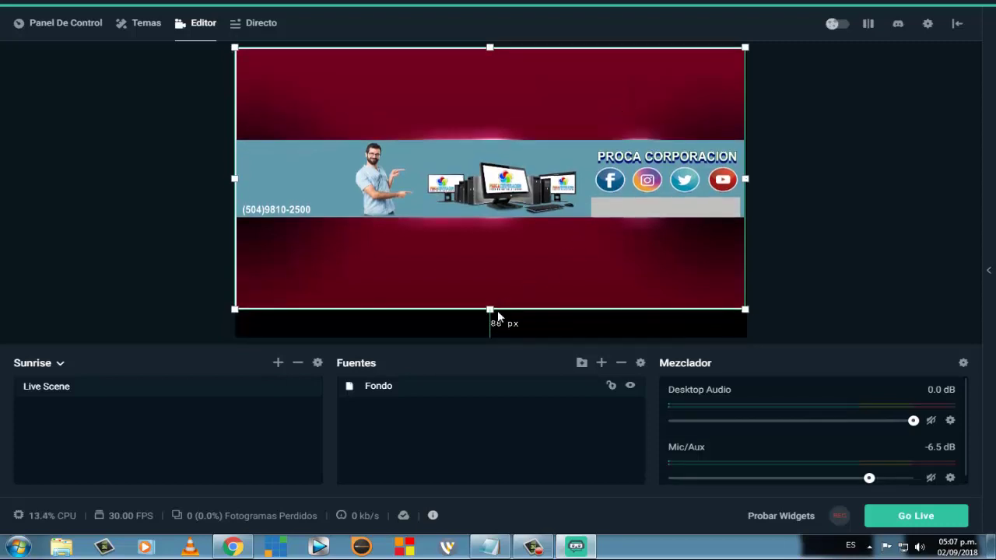
drag(490, 308, 490, 341)
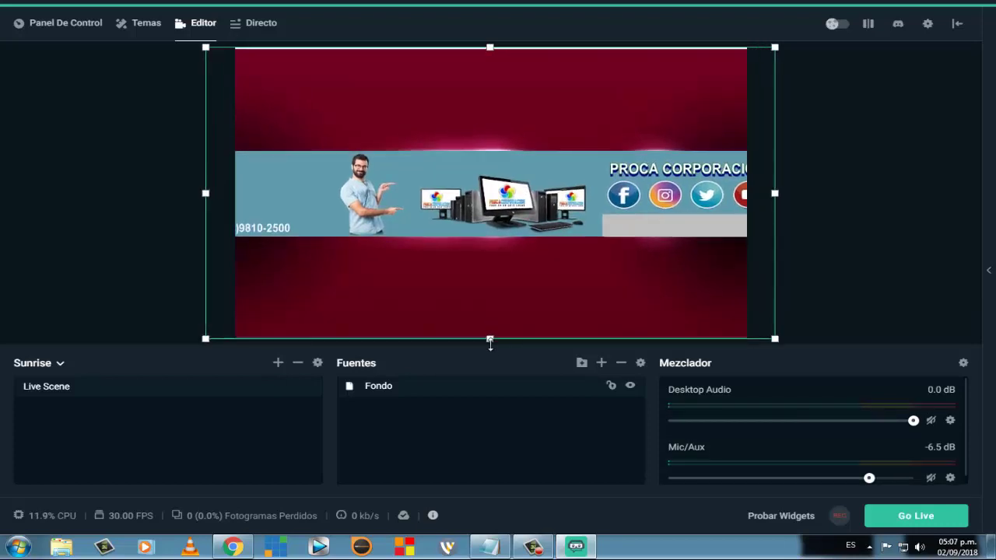
click(867, 236)
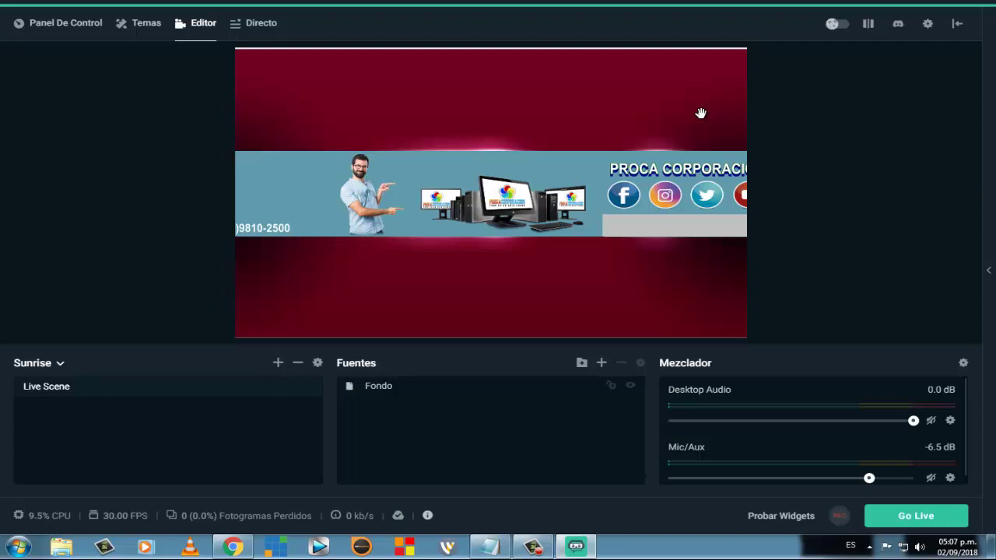
Step: Add another new Imagen source to Live Scene, keeping the default name
click(602, 363)
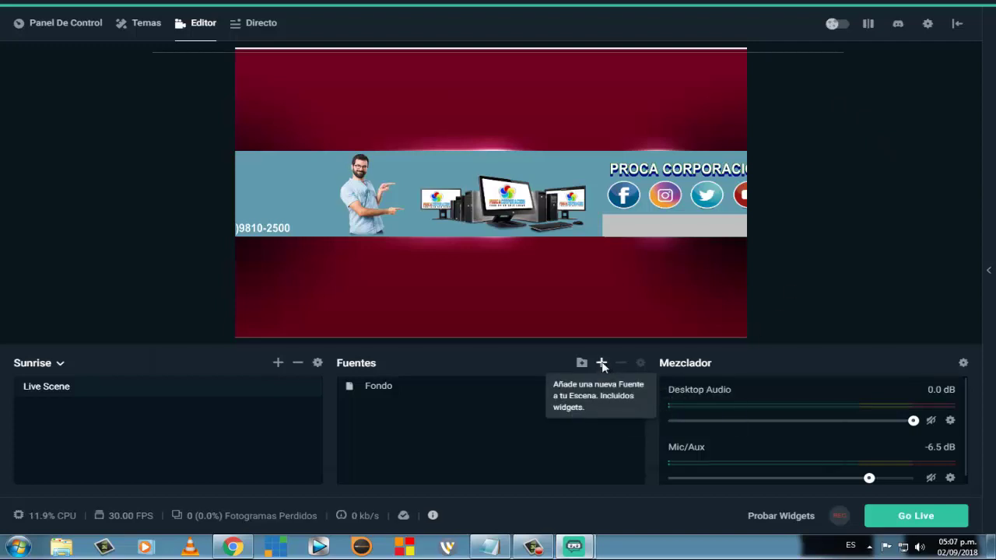
click(179, 250)
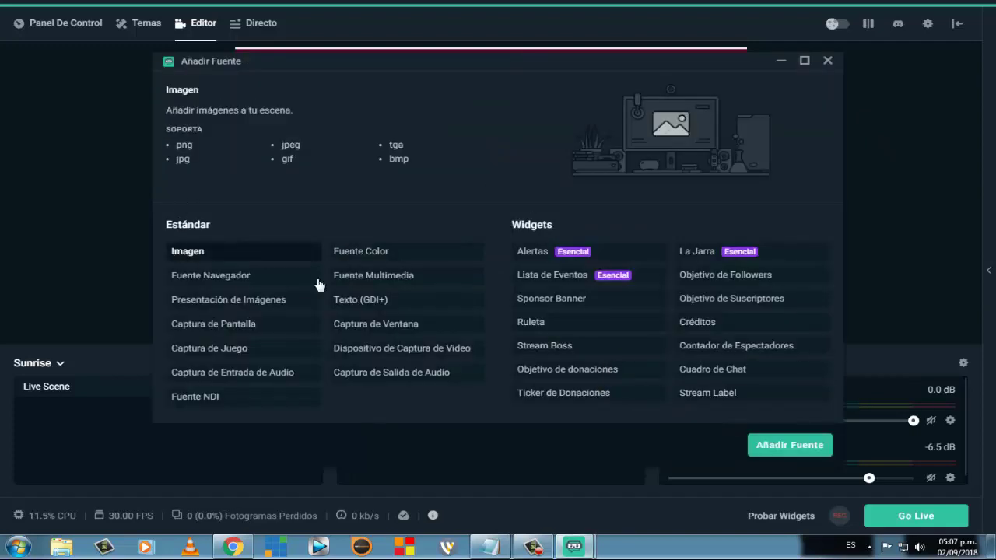
click(774, 448)
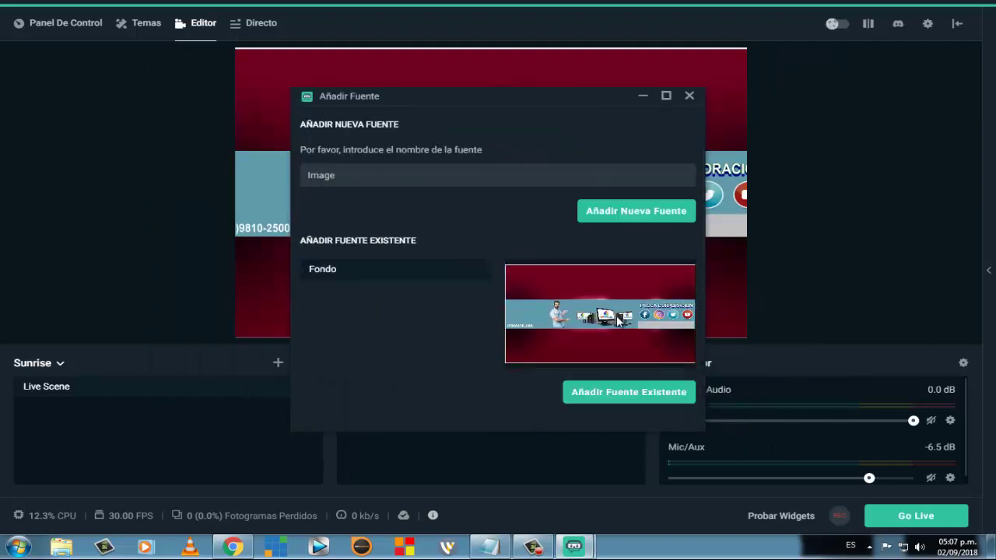
click(619, 211)
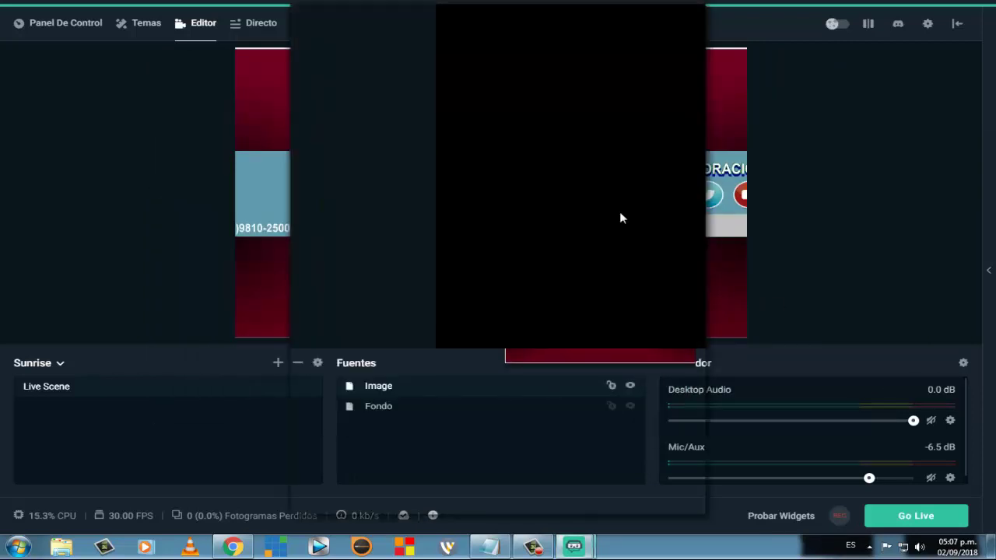
Step: Load the appmulti picture from the Descargas folder as the new source's image file and finish its properties
click(665, 176)
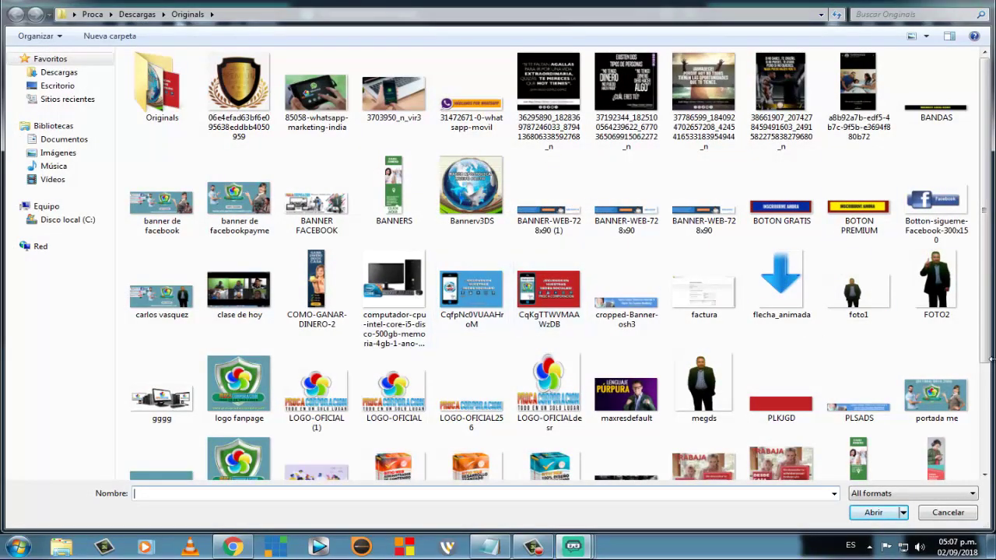
drag(986, 201, 987, 301)
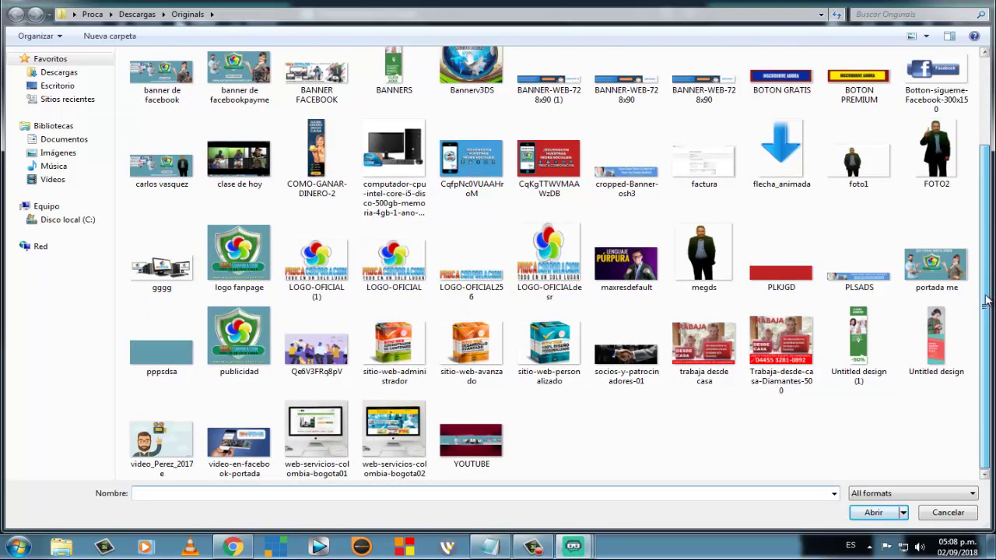
drag(987, 301, 965, 133)
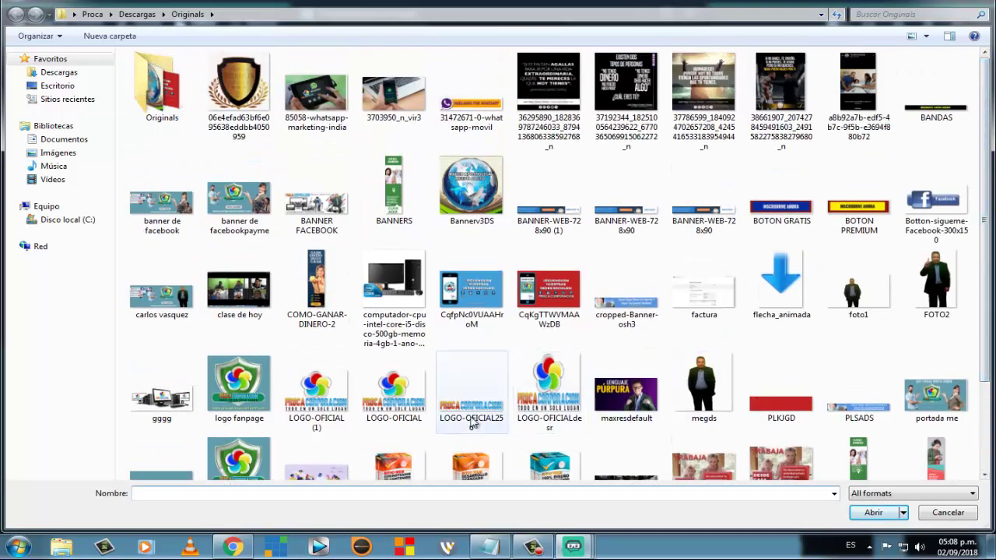
click(70, 73)
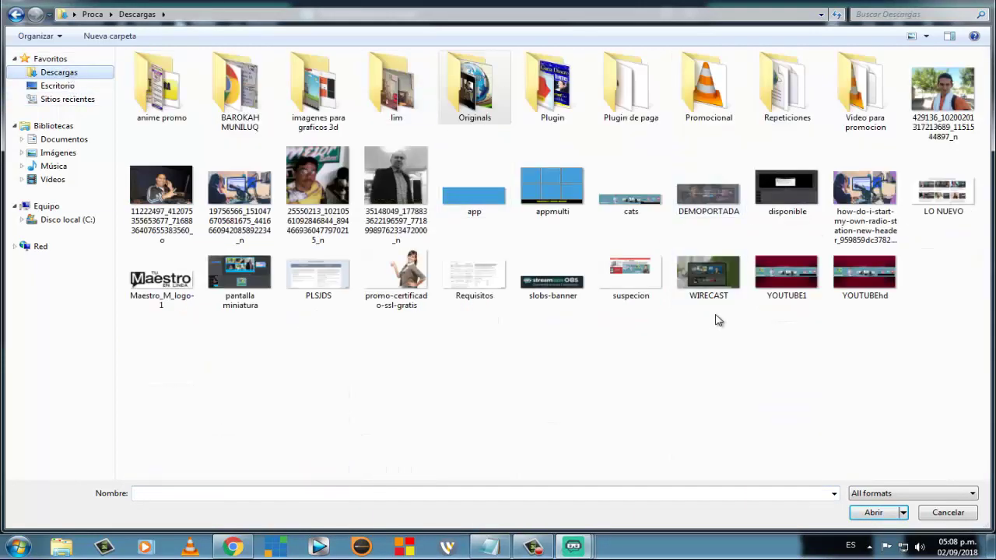
click(543, 182)
click(486, 202)
click(562, 193)
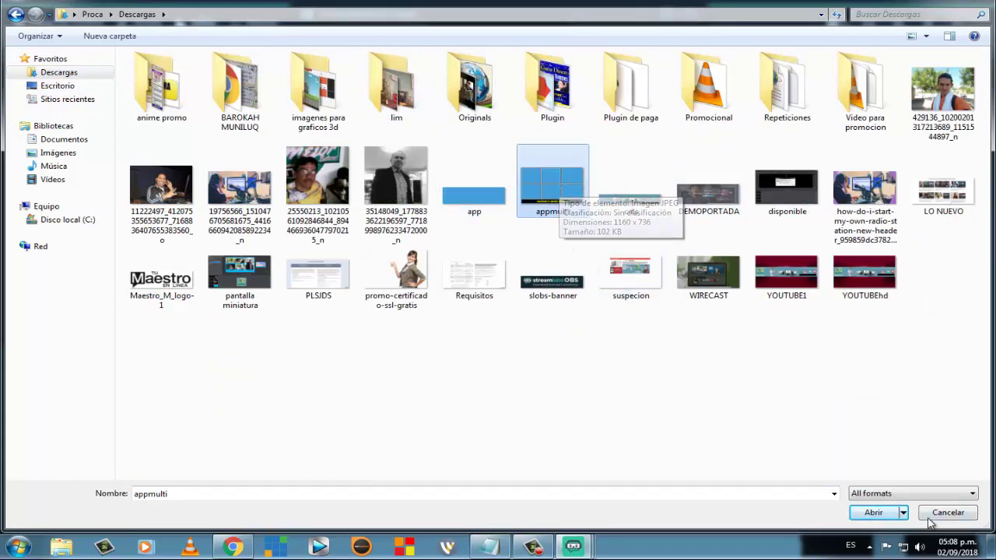
click(879, 513)
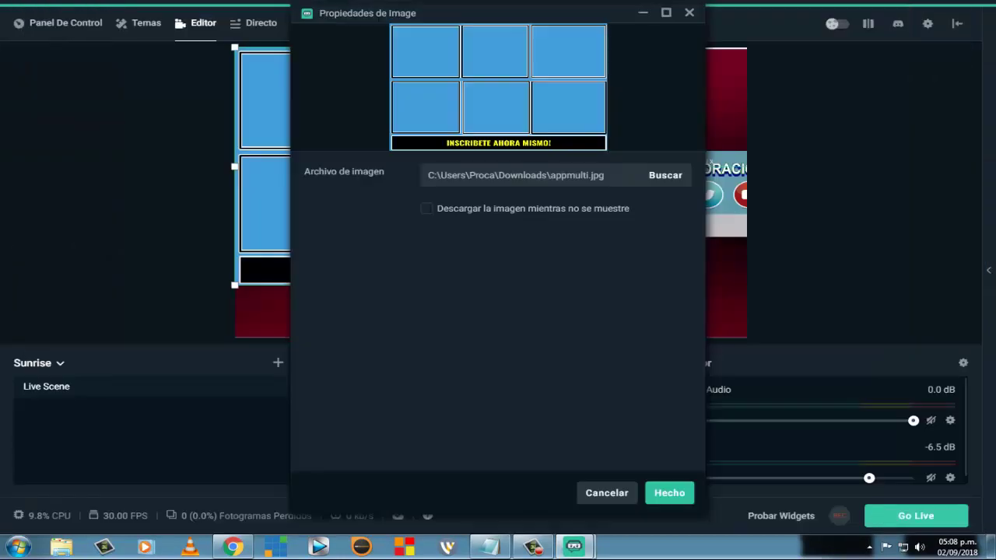
click(668, 495)
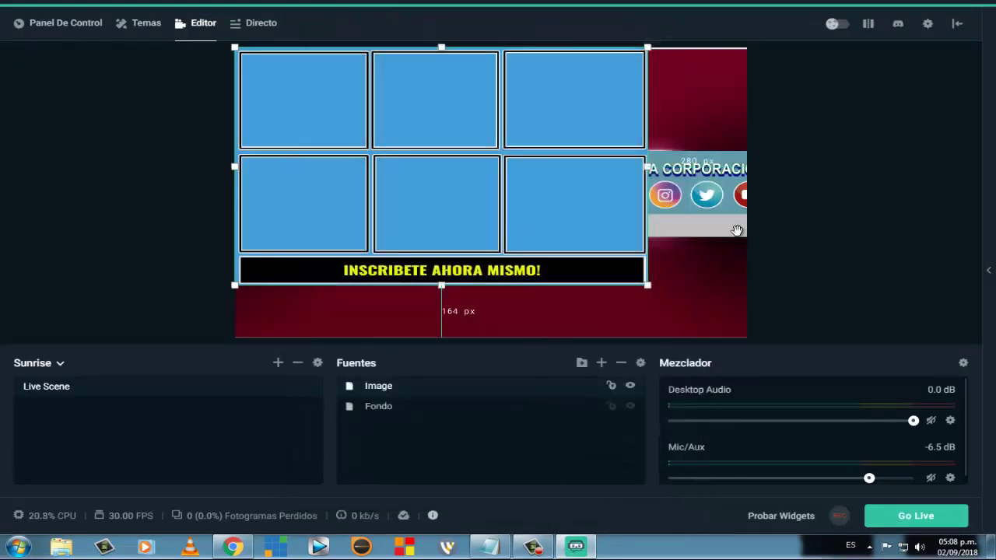
Step: Move the Fondo source above the other image in the source list and delete it from the scene
drag(386, 409, 384, 395)
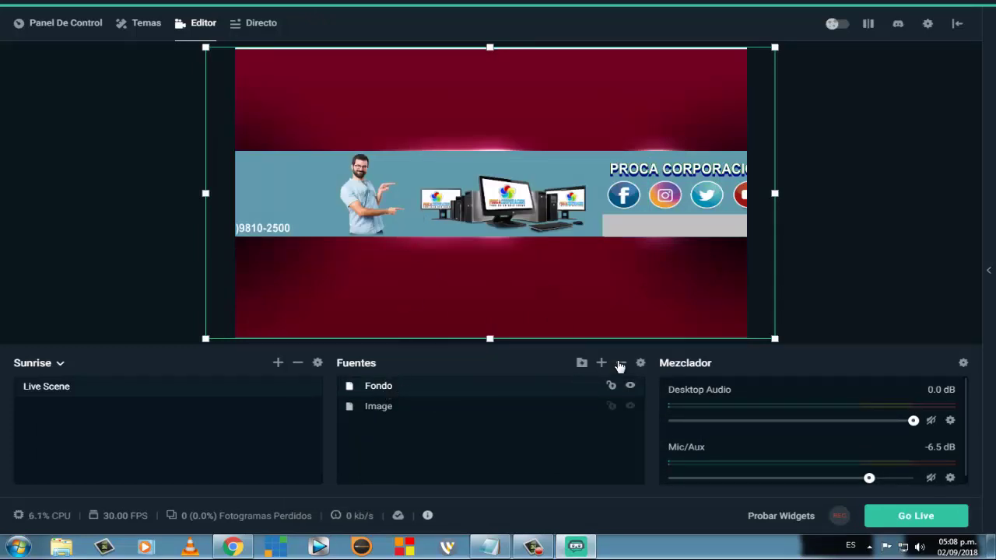
click(451, 276)
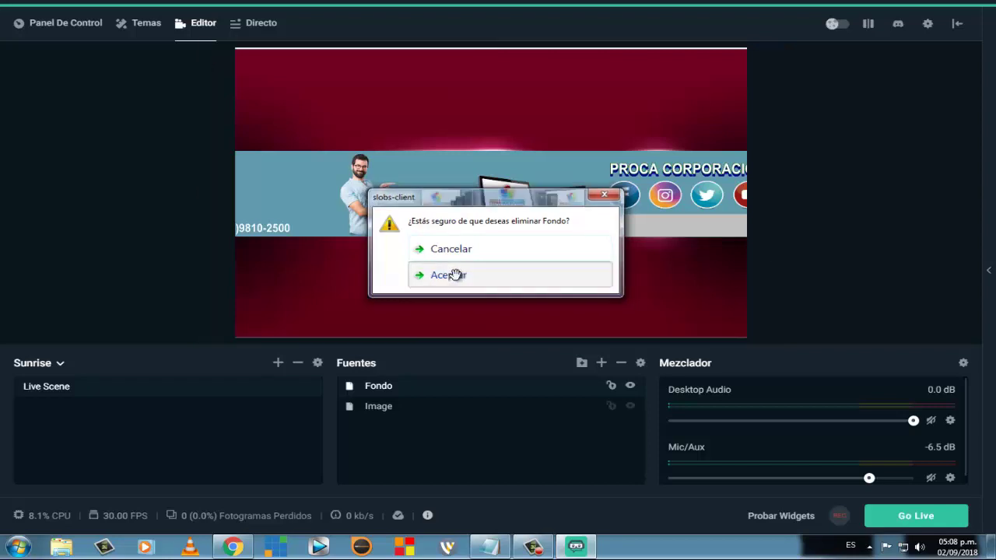
click(602, 220)
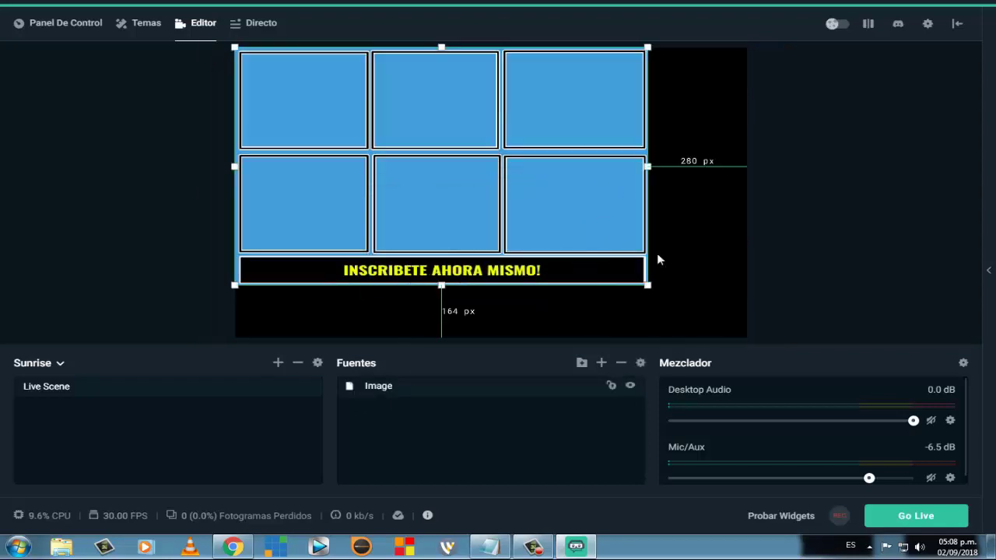
Step: Enlarge the blue six-frame image to fill the canvas, shift it slightly upward to fit, and deselect it
drag(650, 286, 748, 330)
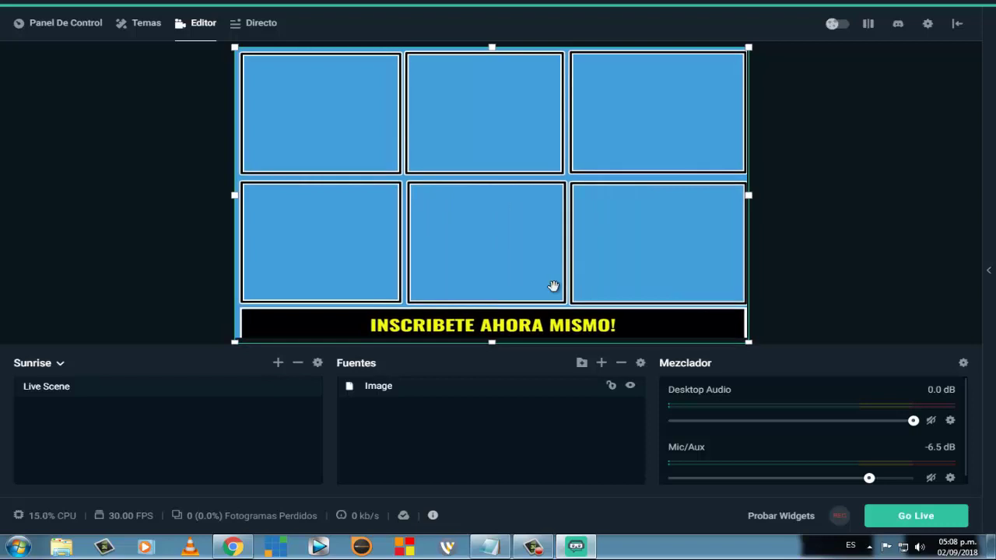
drag(539, 283, 537, 277)
click(816, 249)
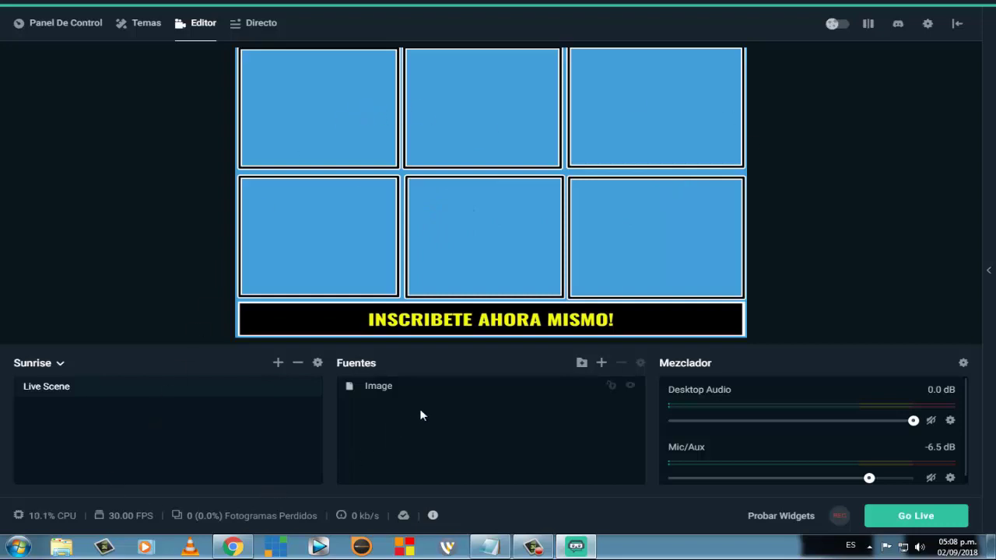
Step: Add a Dispositivo de Captura de Video source named Camara and bring up its properties
click(600, 362)
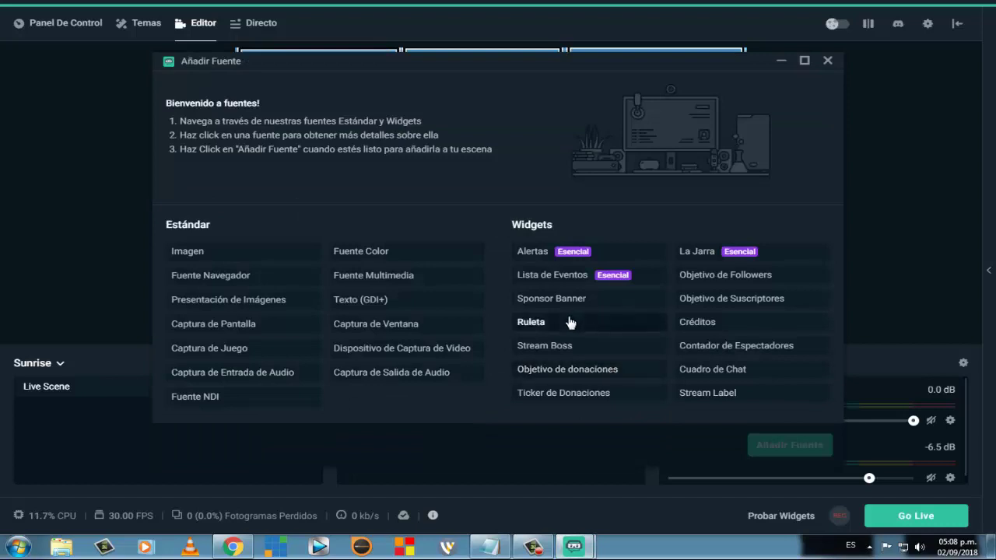
click(429, 351)
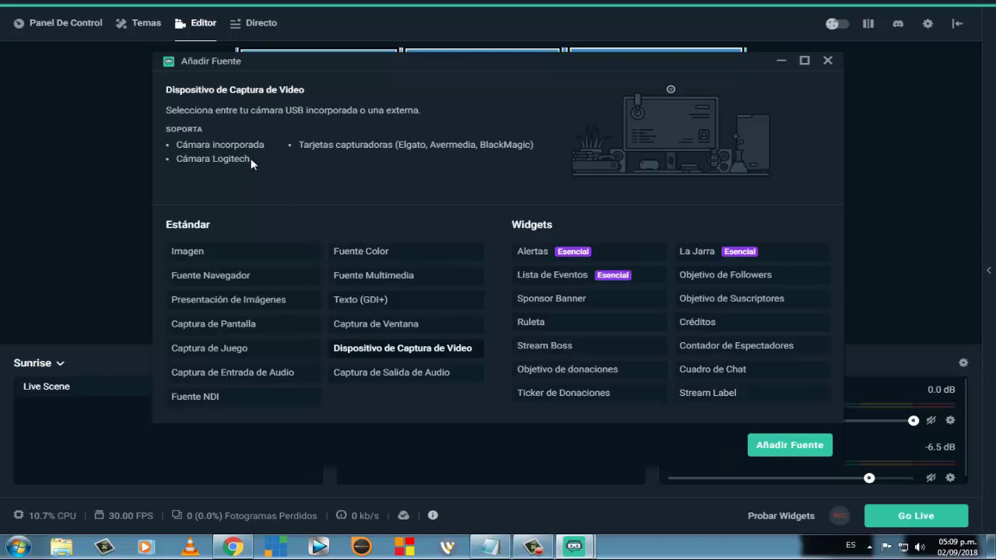
click(789, 446)
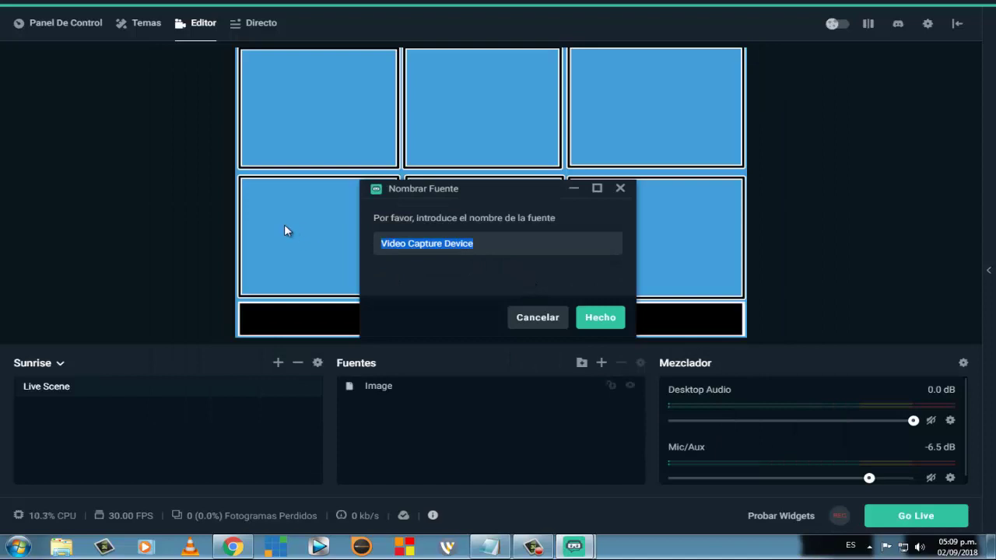
text(Camara)
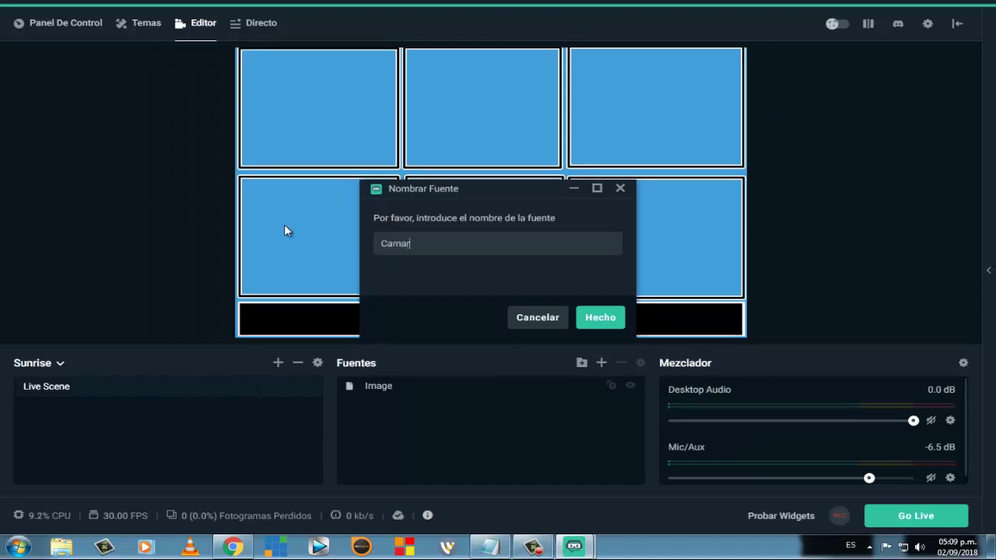
click(607, 321)
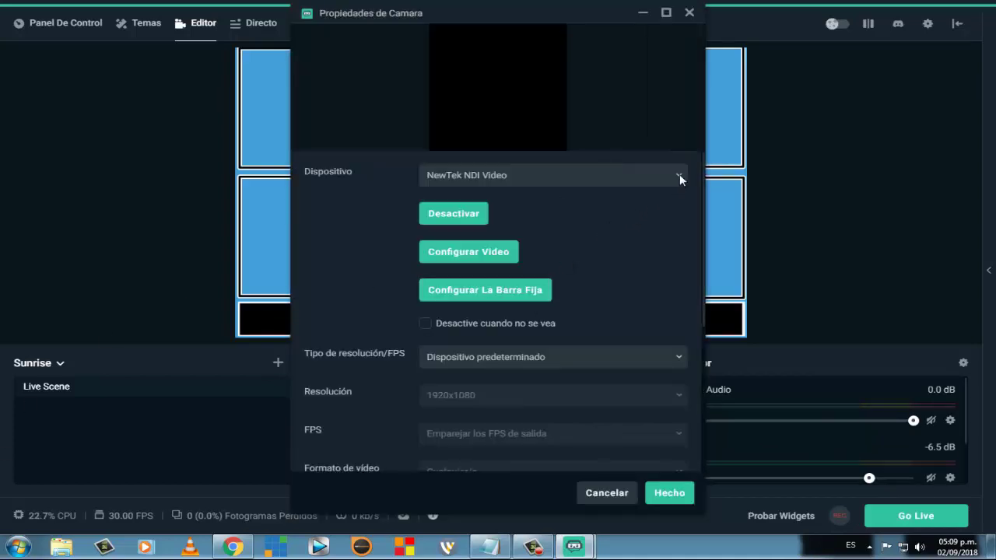
Step: Choose HD Pro Webcam C920 as the capture device for the Camara source
click(679, 174)
click(462, 195)
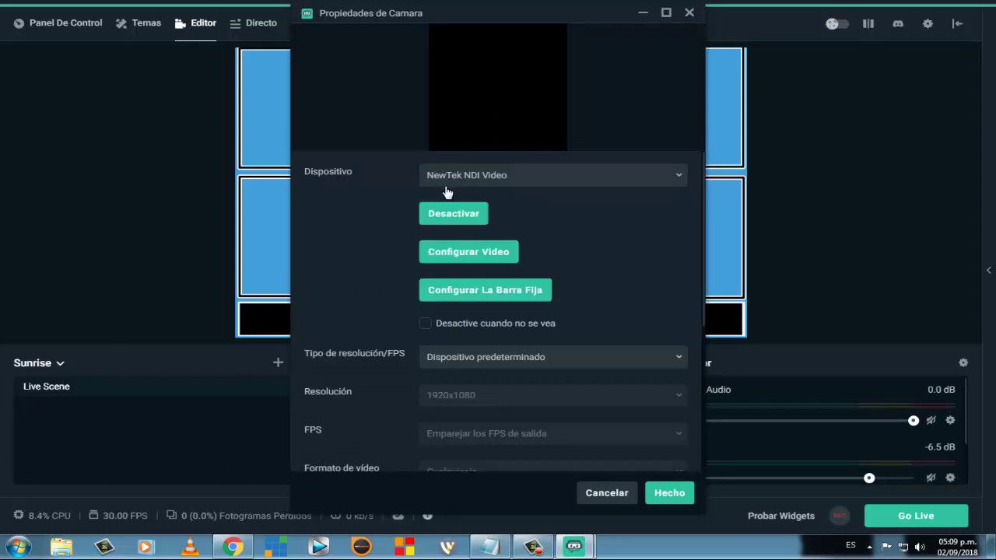
click(678, 176)
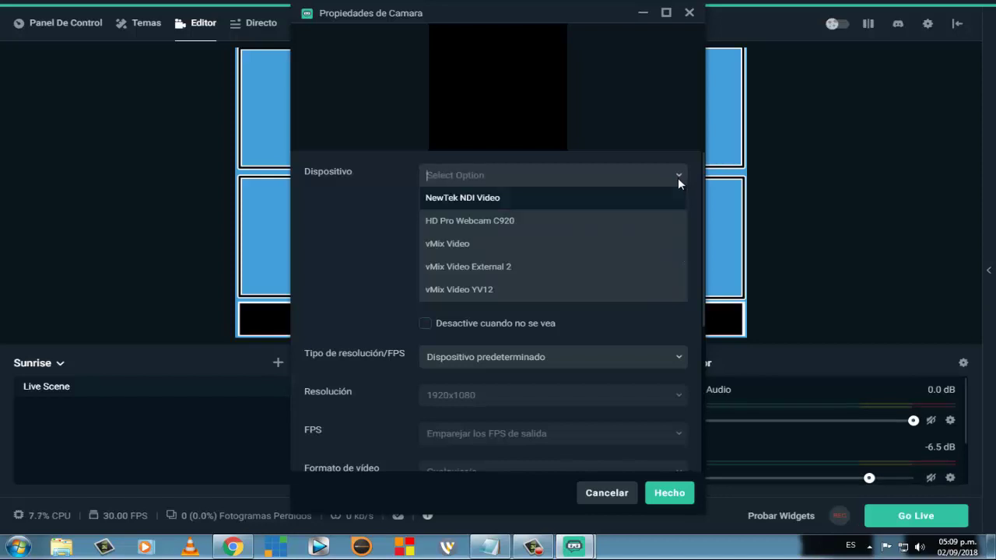
click(491, 227)
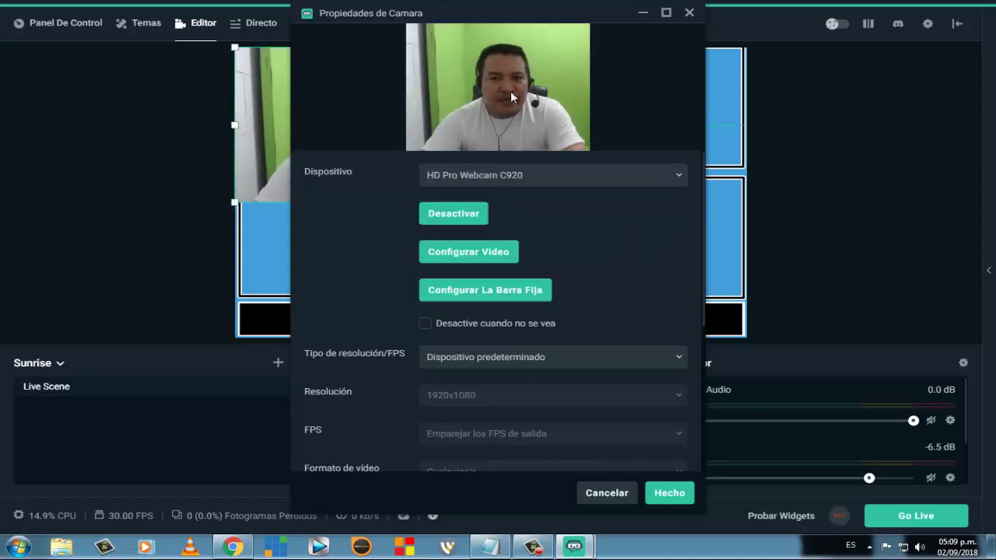
Step: Enable a custom audio device for Camara, choose Micrófono (VIA HD Audio), and finish the source's properties
scroll(608, 403, down, 5)
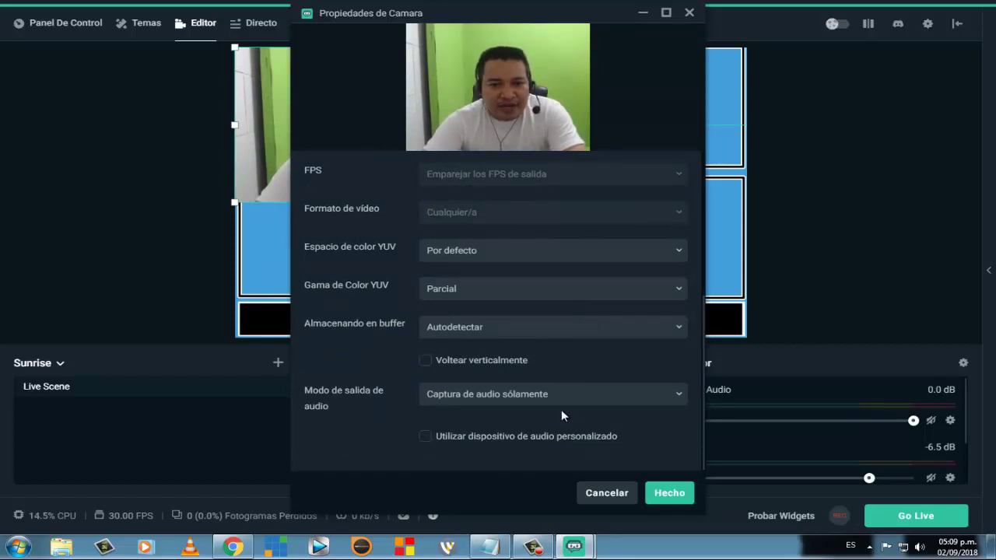
click(501, 438)
scroll(627, 423, down, 2)
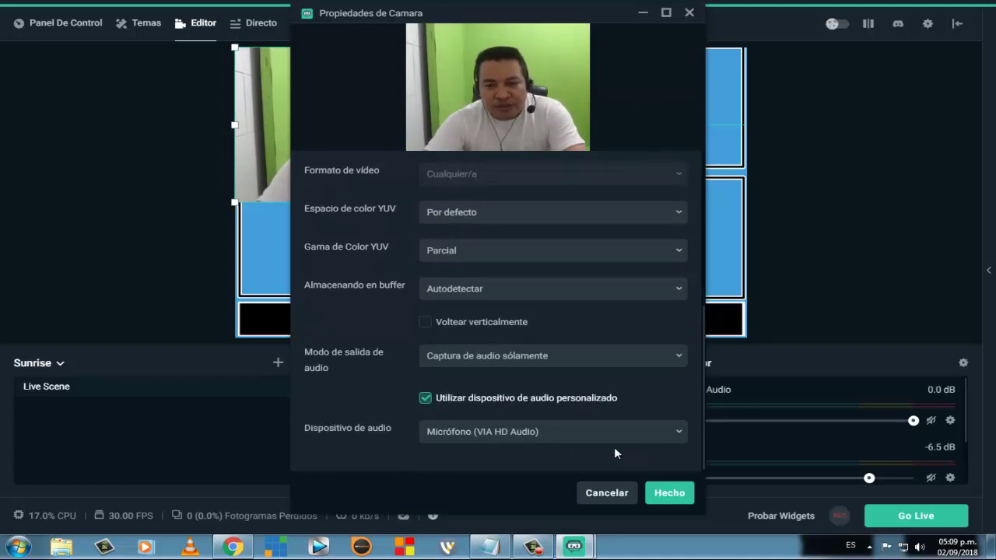
click(679, 431)
click(530, 458)
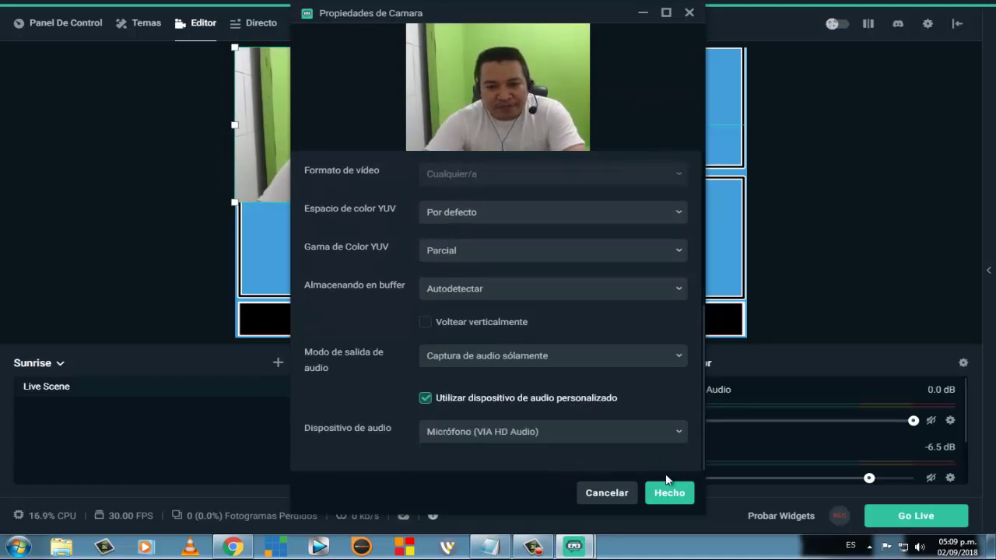
click(667, 494)
Step: Mute the Camara channel in the mixer, lower its volume to -Inf dB, and unmute Mic/Aux
scroll(825, 467, down, 2)
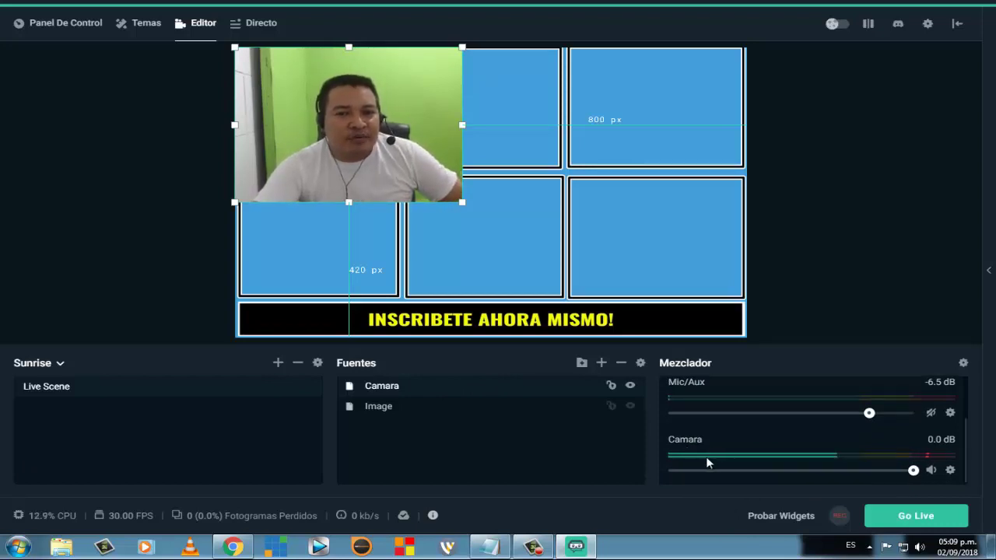
scroll(758, 439, up, 2)
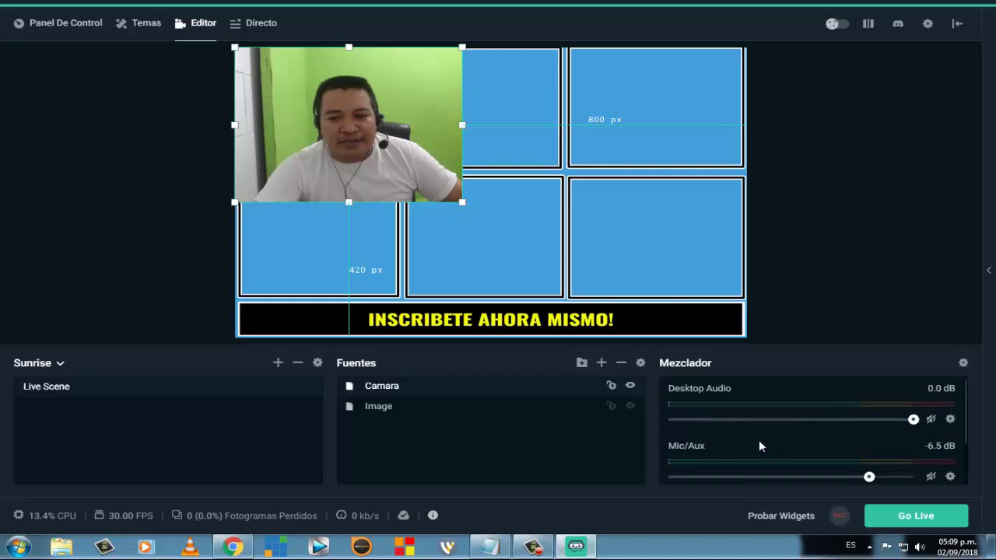
scroll(760, 445, down, 2)
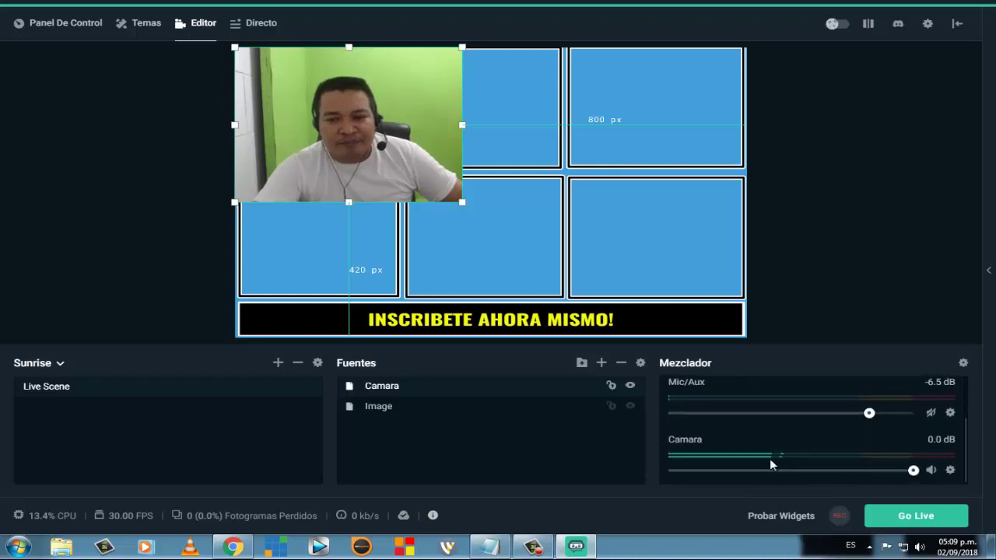
click(931, 470)
drag(912, 470, 668, 470)
scroll(936, 480, up, 2)
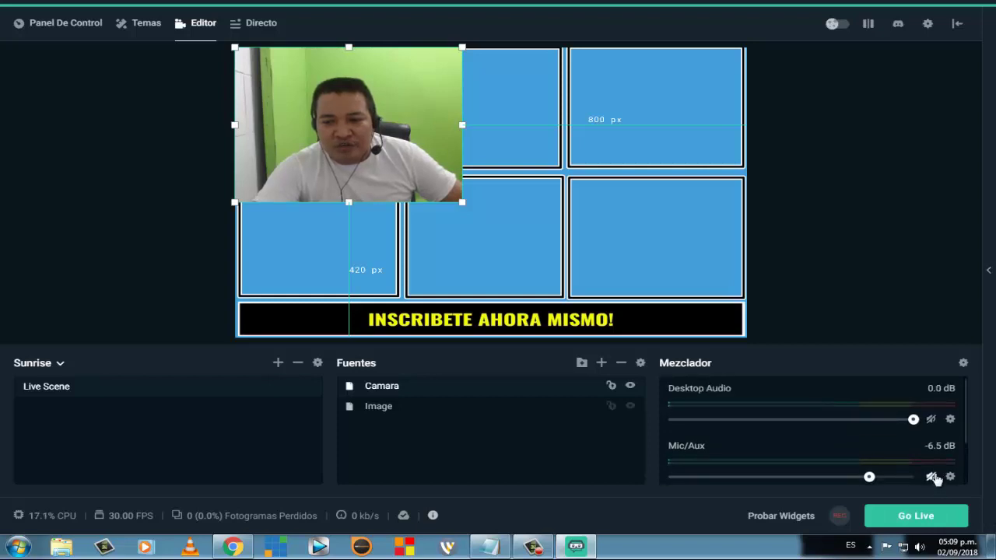
scroll(945, 482, down, 2)
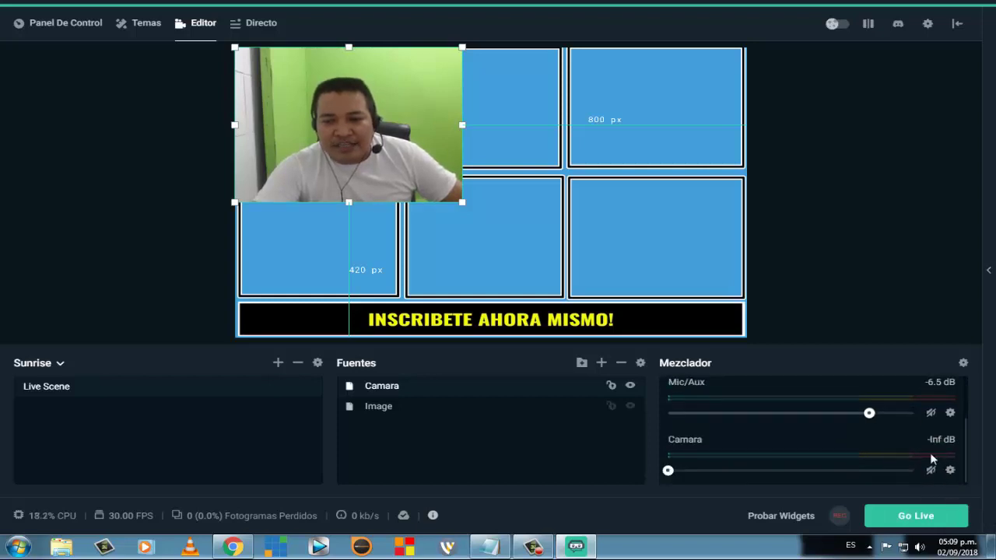
scroll(929, 457, up, 2)
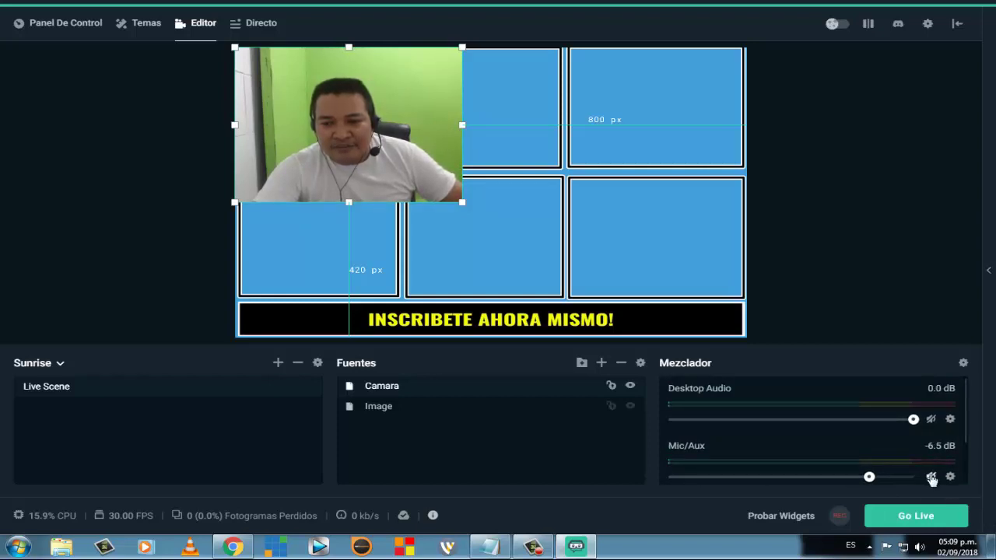
click(931, 477)
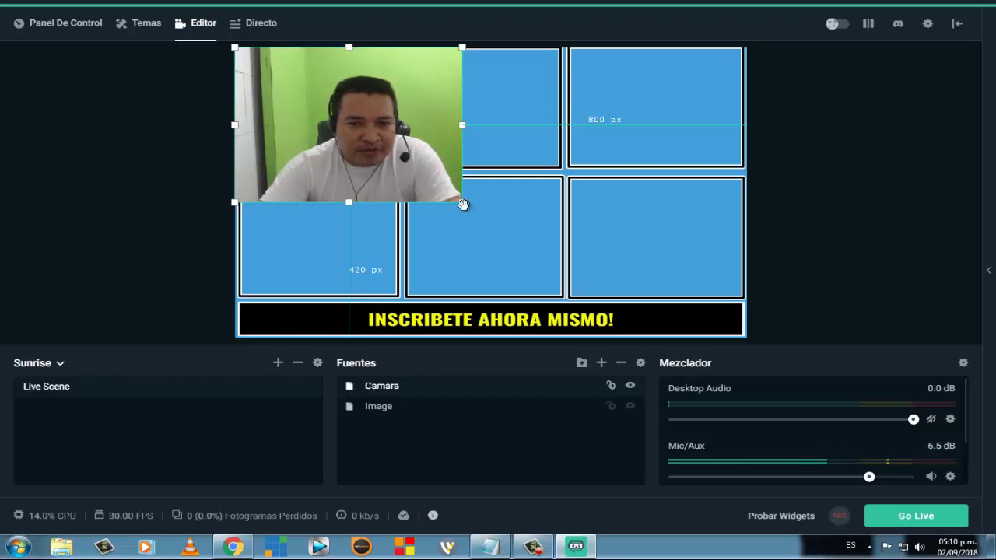
Step: Shrink and reposition the camera picture so it covers the upper-left frame of the background, and deselect it
drag(462, 203, 399, 159)
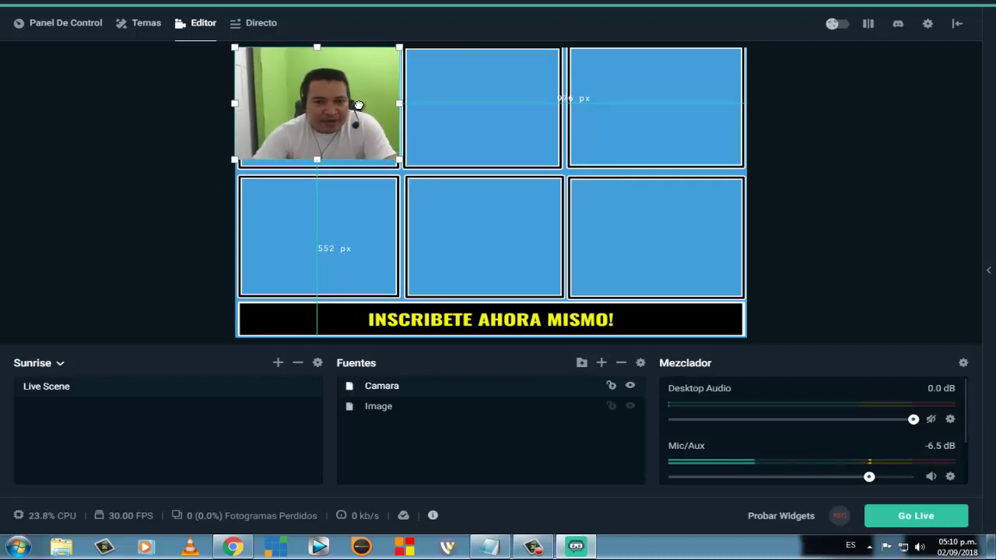
drag(356, 99, 362, 104)
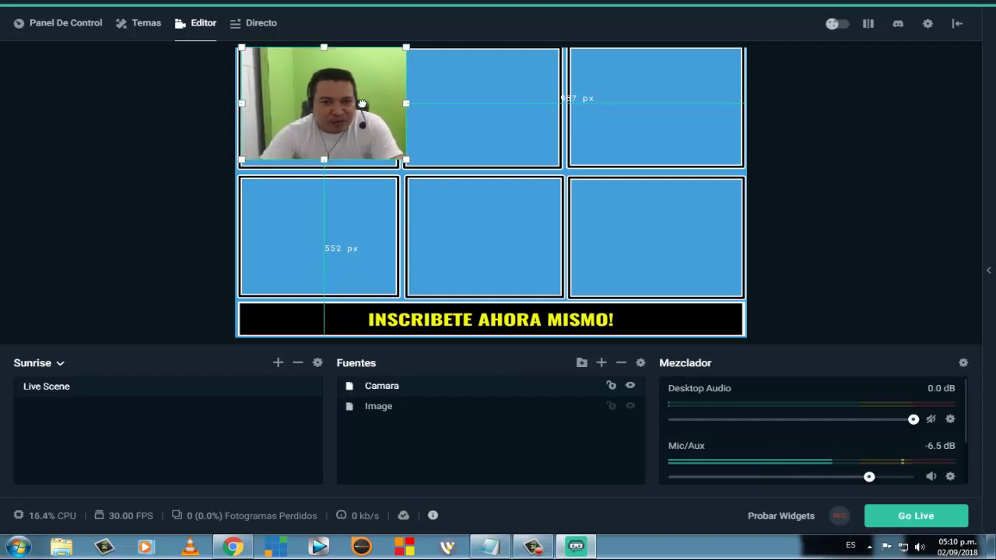
click(326, 161)
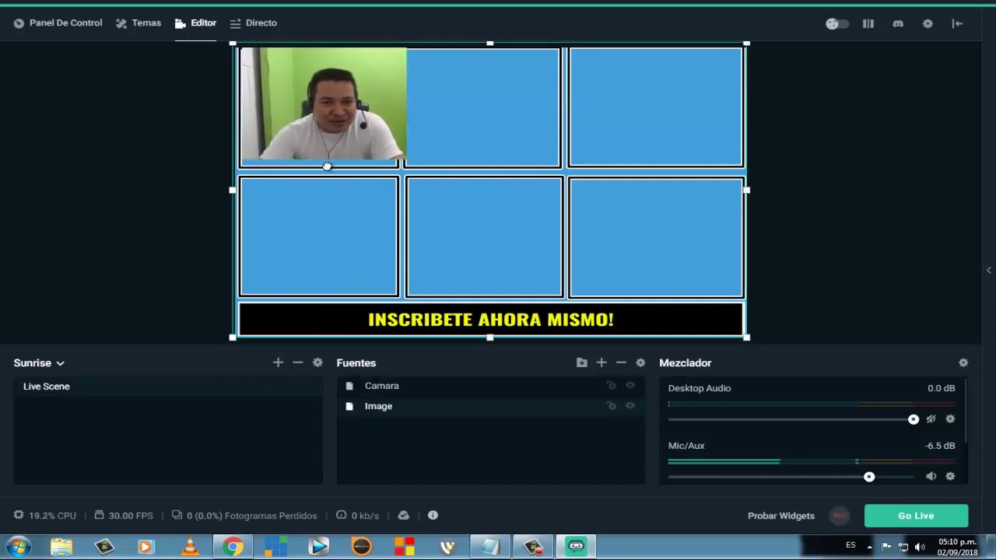
click(326, 158)
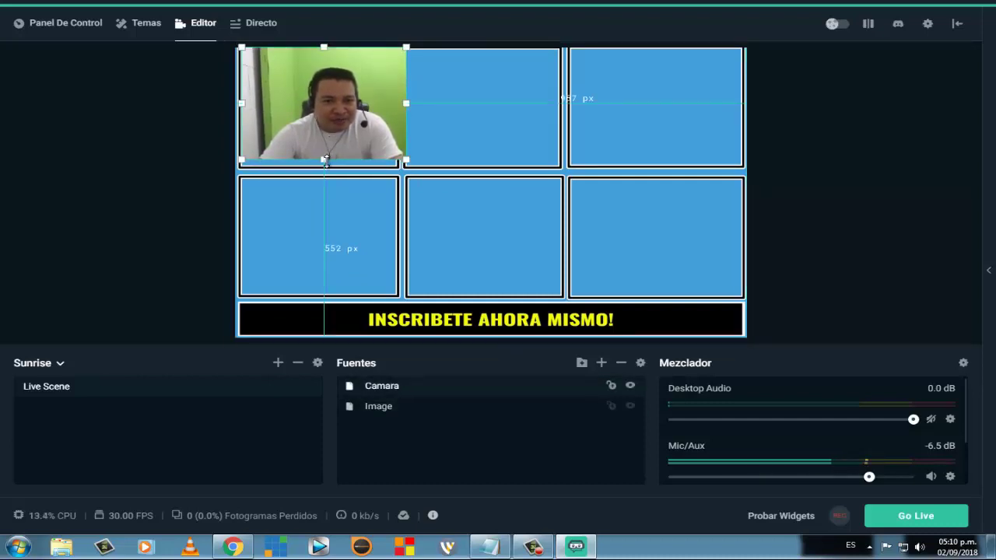
drag(325, 161, 328, 168)
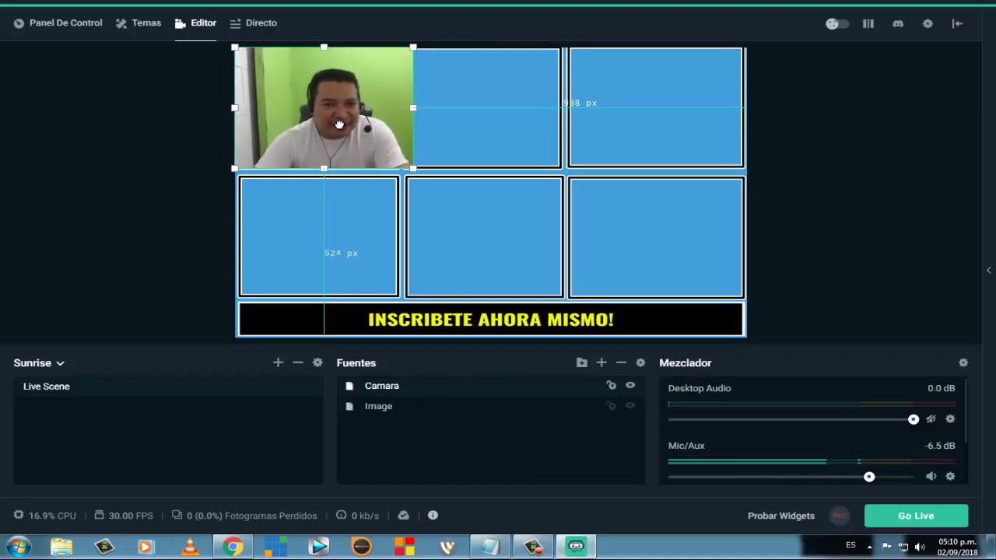
click(840, 148)
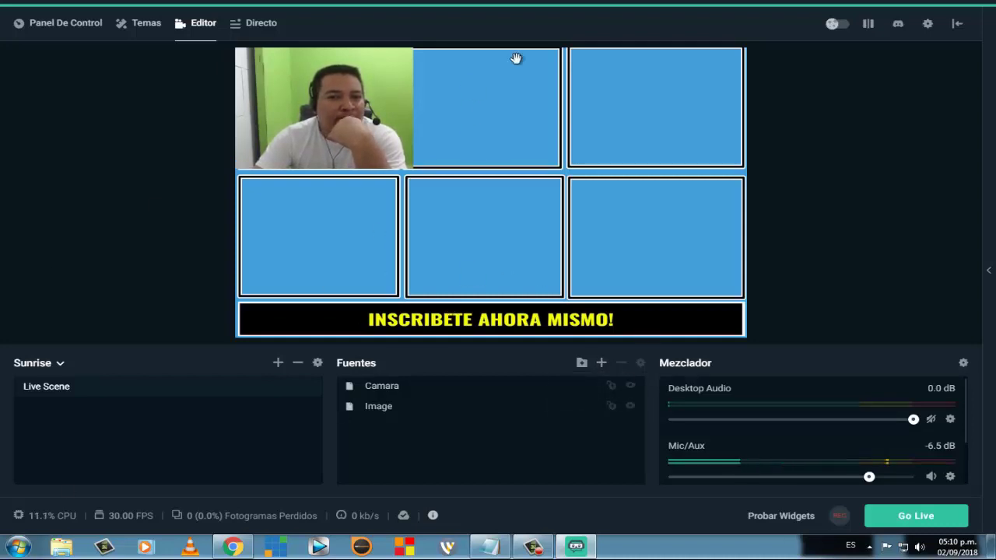
Step: Add a new Imagen source to the scene under its default name
click(582, 364)
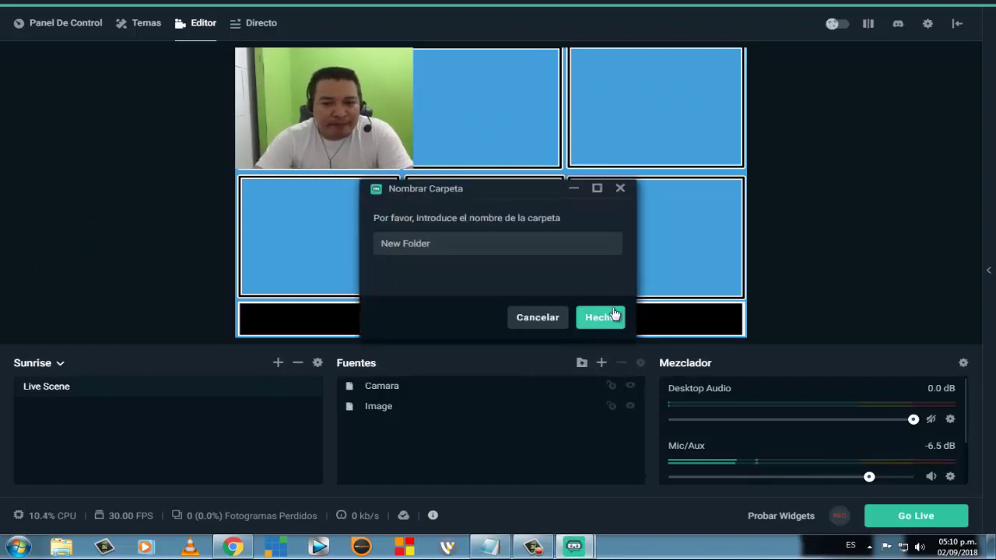
click(620, 189)
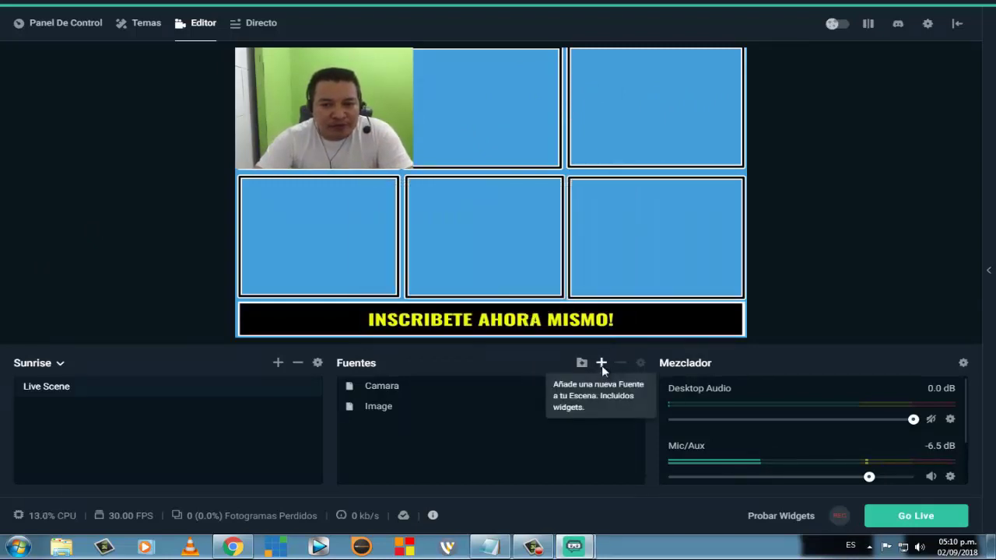
click(602, 363)
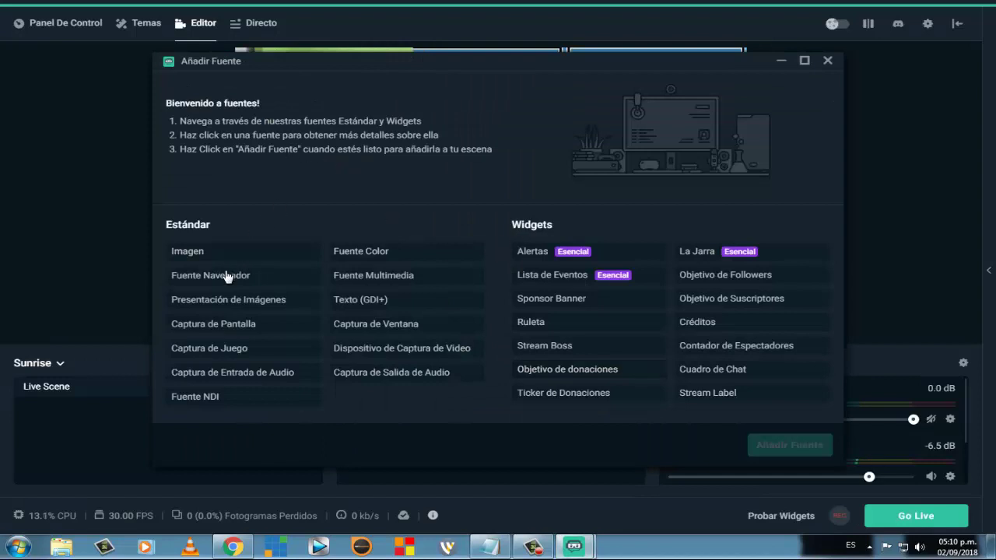
click(201, 257)
click(769, 445)
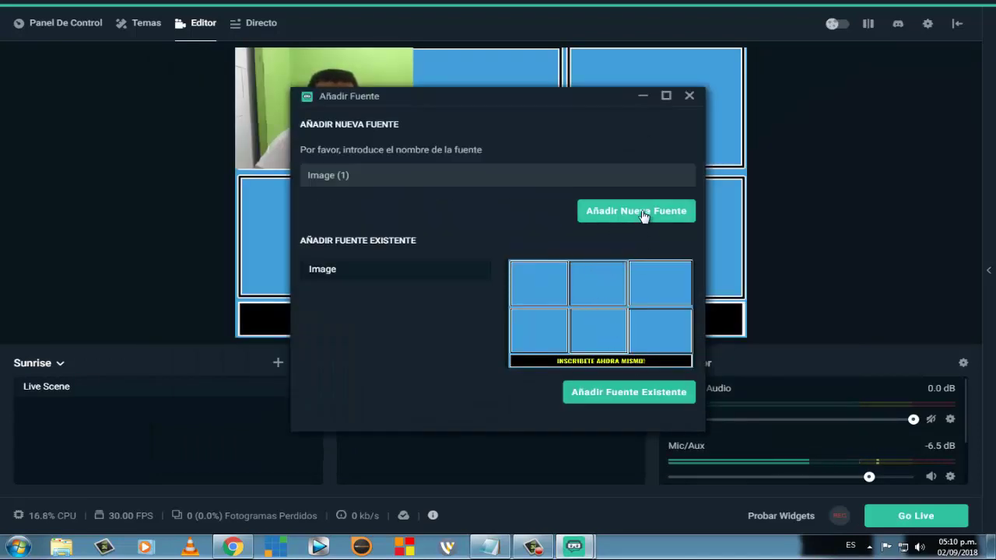
click(641, 212)
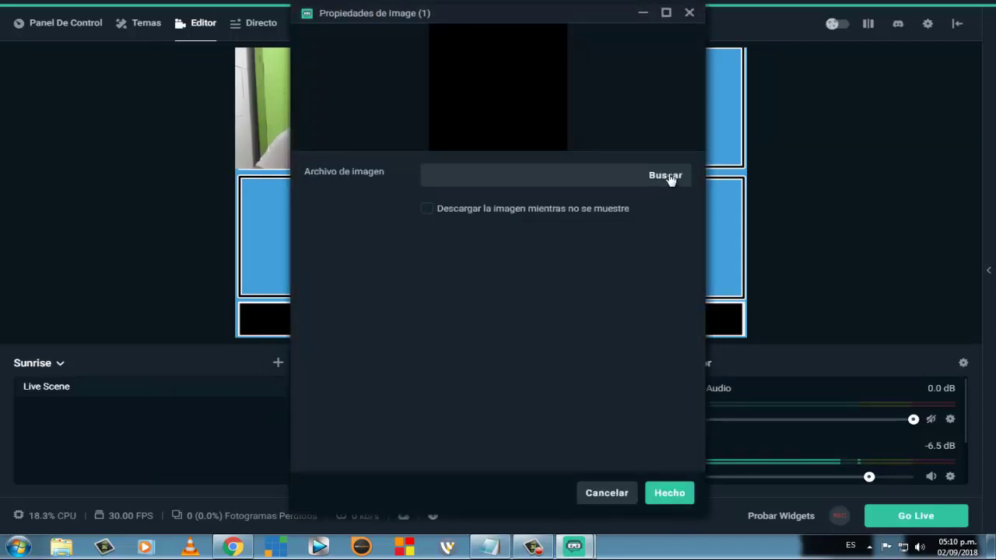
Step: Load promo-certificado-ssl-gratis from Descargas as the source's image file and place the woman over the lower-right frame
click(667, 176)
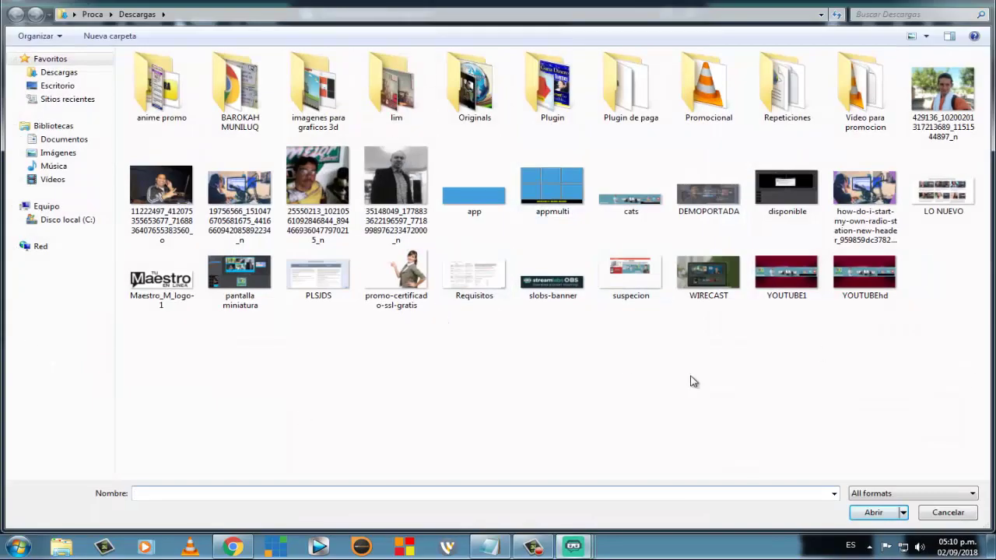
click(415, 286)
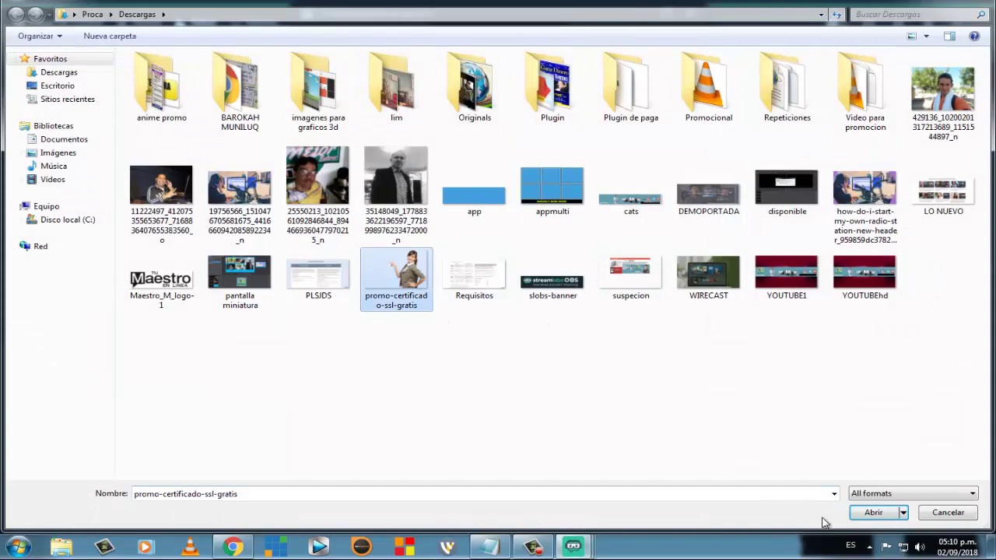
click(873, 513)
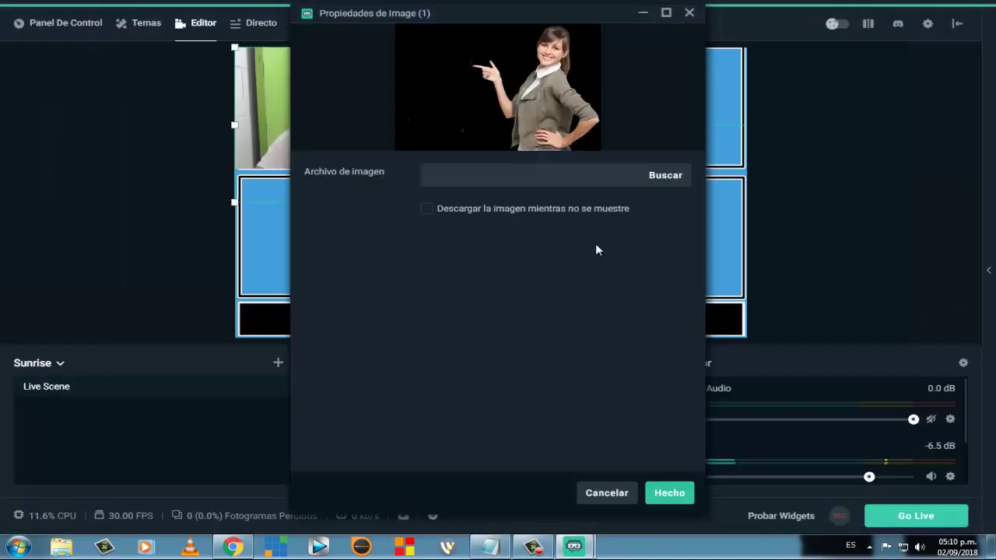
click(679, 507)
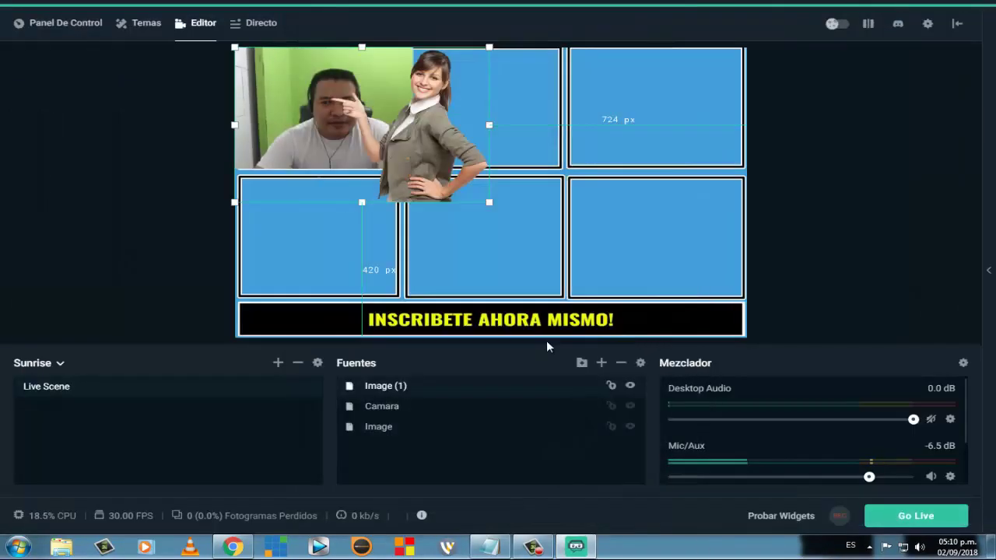
drag(449, 137, 676, 229)
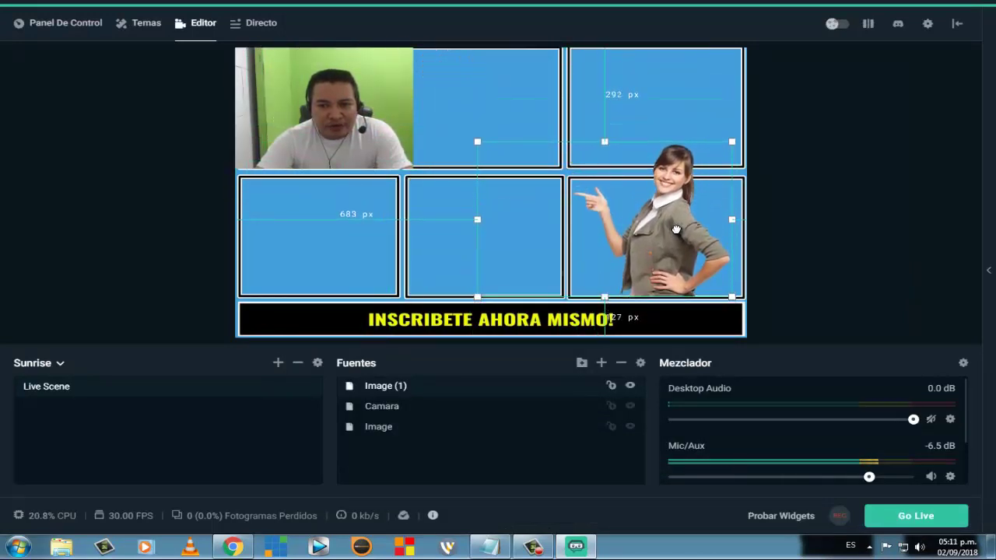
click(783, 153)
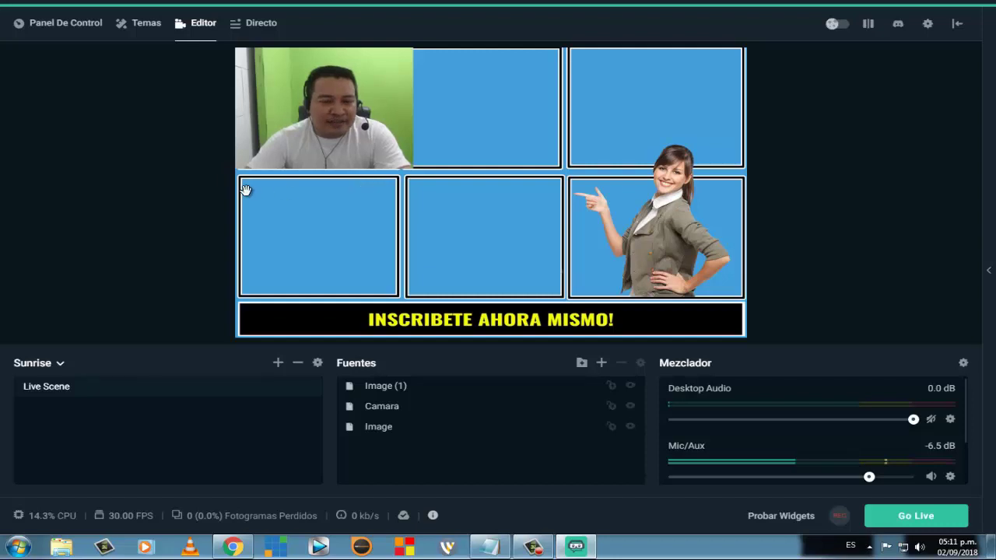
Step: Add a new Imagen source to Live Scene, keeping the default name Image (2)
click(602, 364)
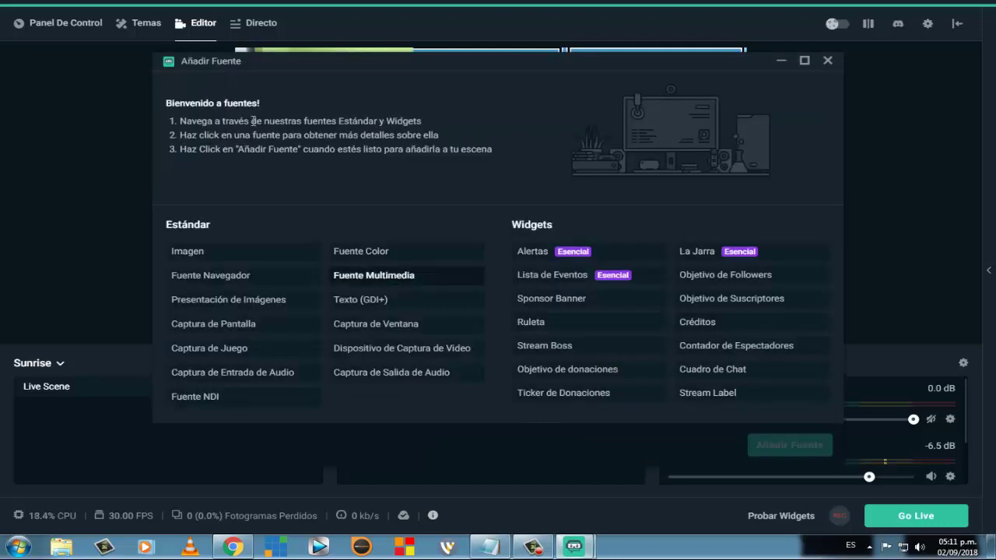
click(189, 250)
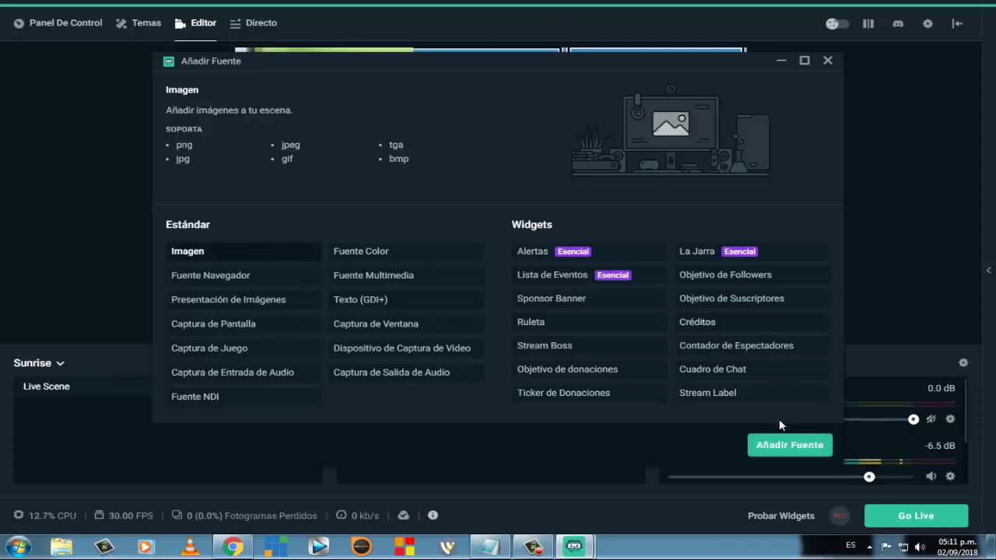
click(784, 444)
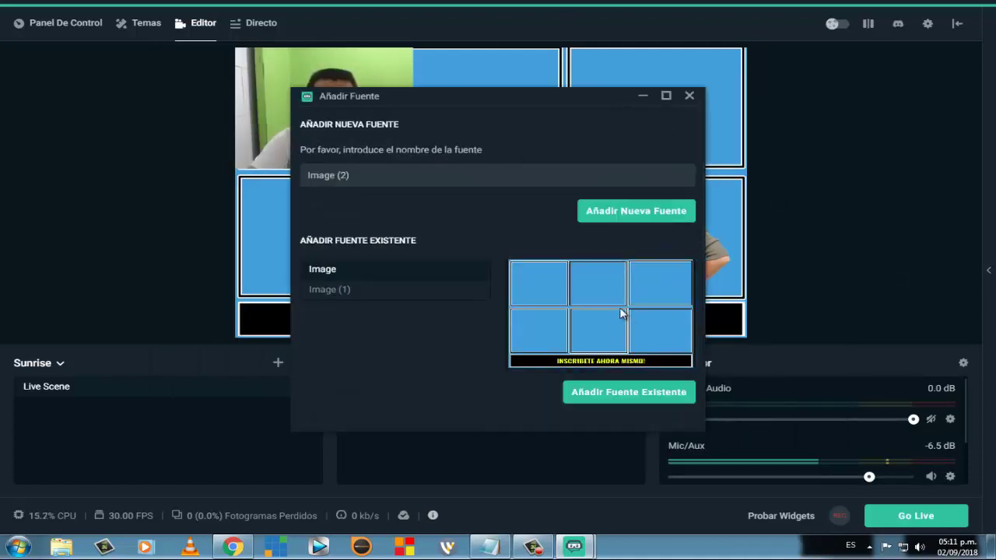
click(627, 214)
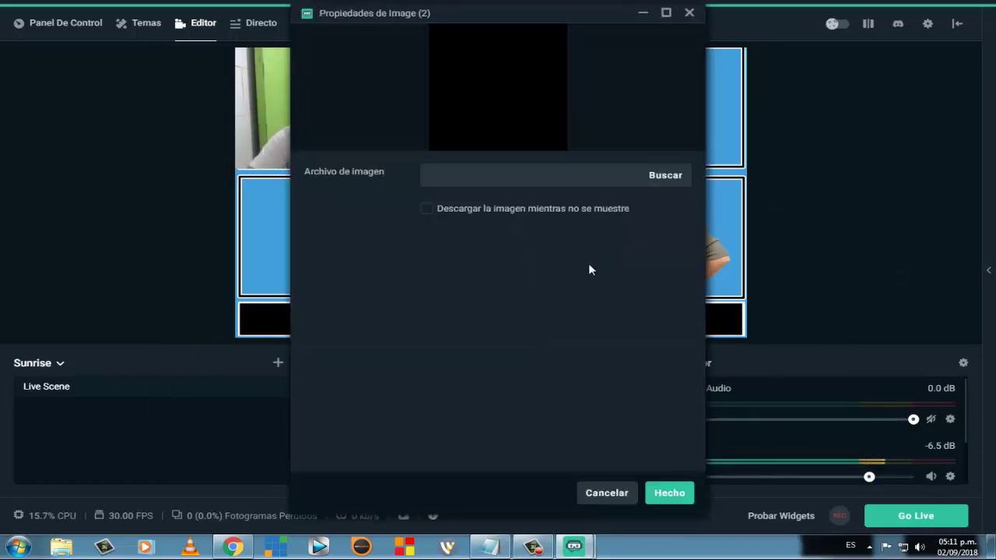
Step: Load the plain blue picture app.jpg from Descargas as the new source's image file
click(669, 176)
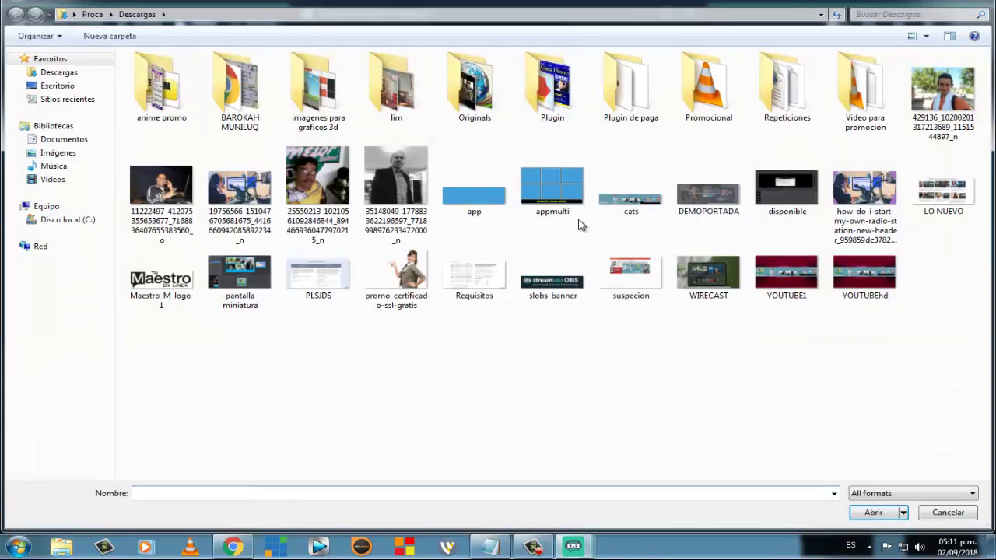
click(477, 200)
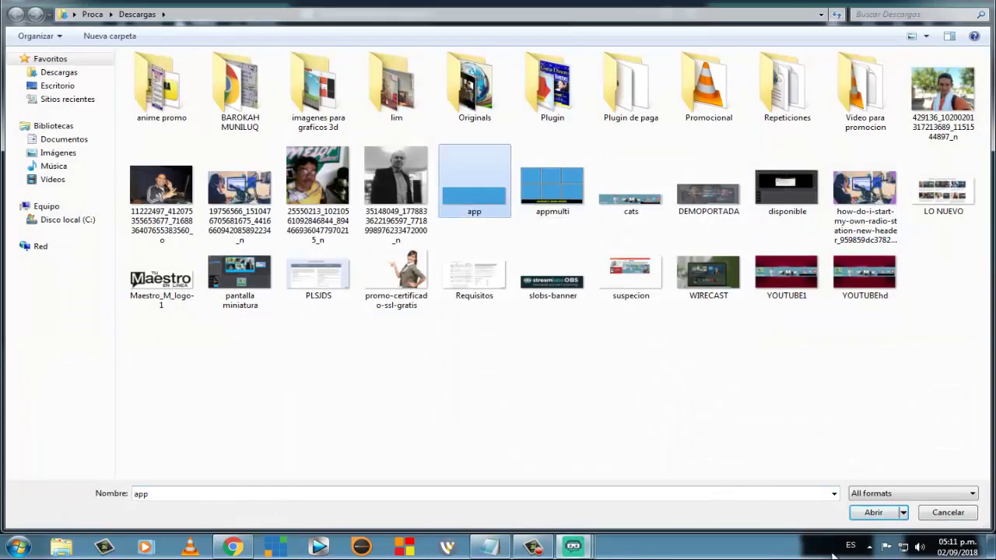
click(863, 515)
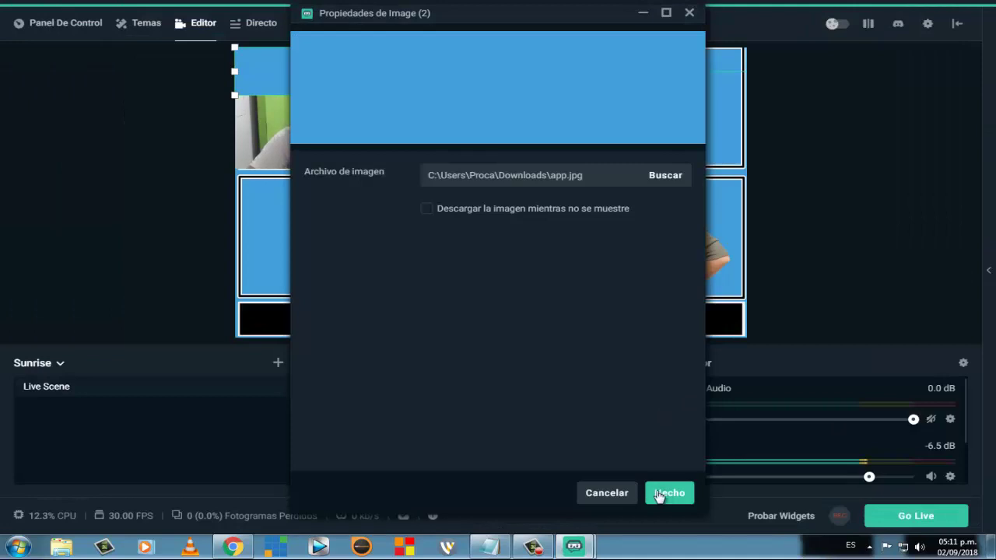
click(659, 491)
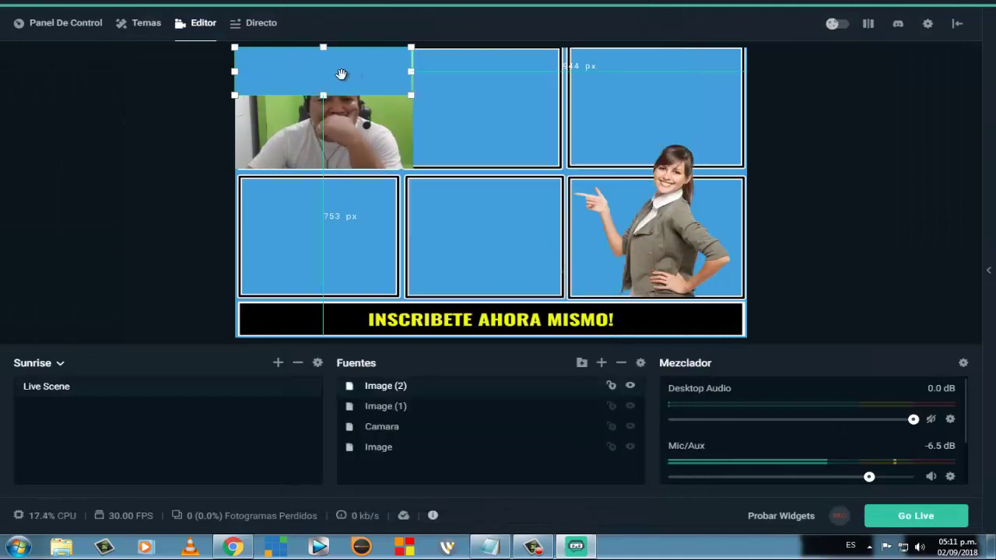
Step: Enlarge the plain blue image and place it over the lower-left and lower-middle frames of the background, then deselect it
drag(335, 71, 362, 296)
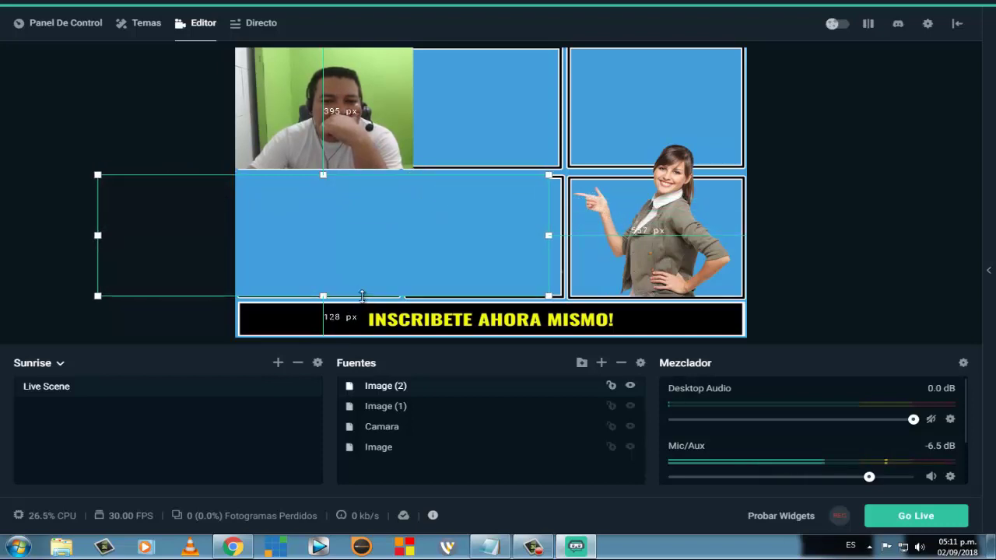
drag(359, 257, 379, 250)
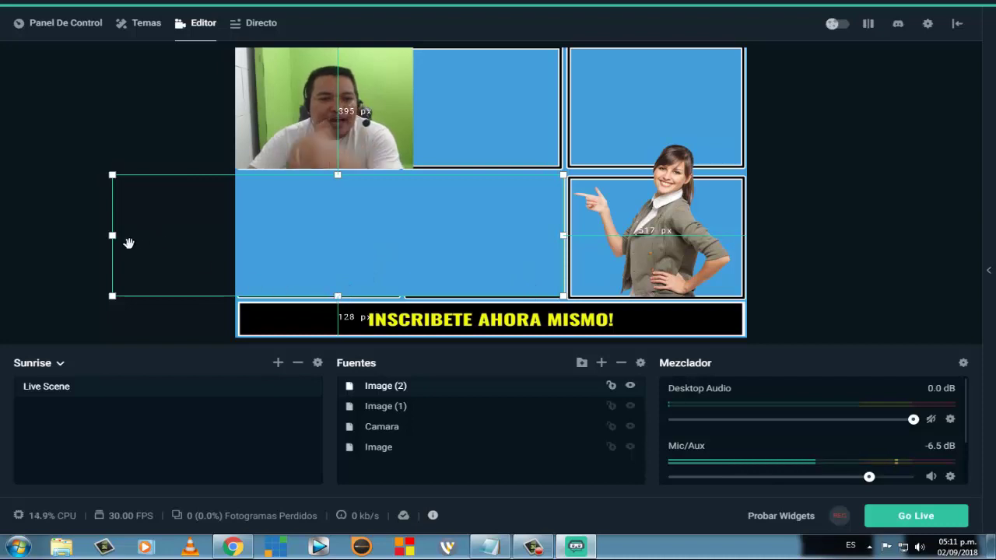
drag(113, 237, 100, 244)
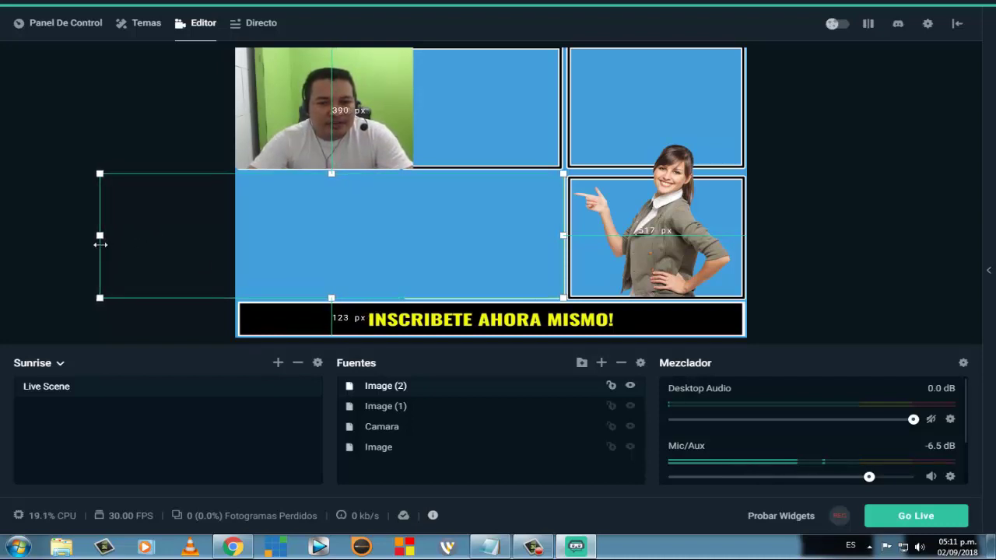
drag(403, 220, 404, 223)
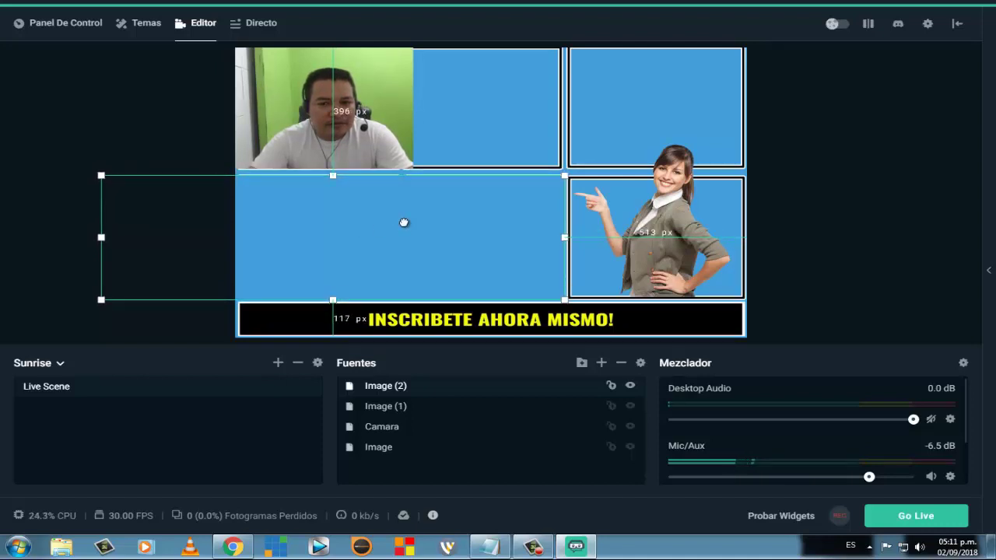
click(837, 258)
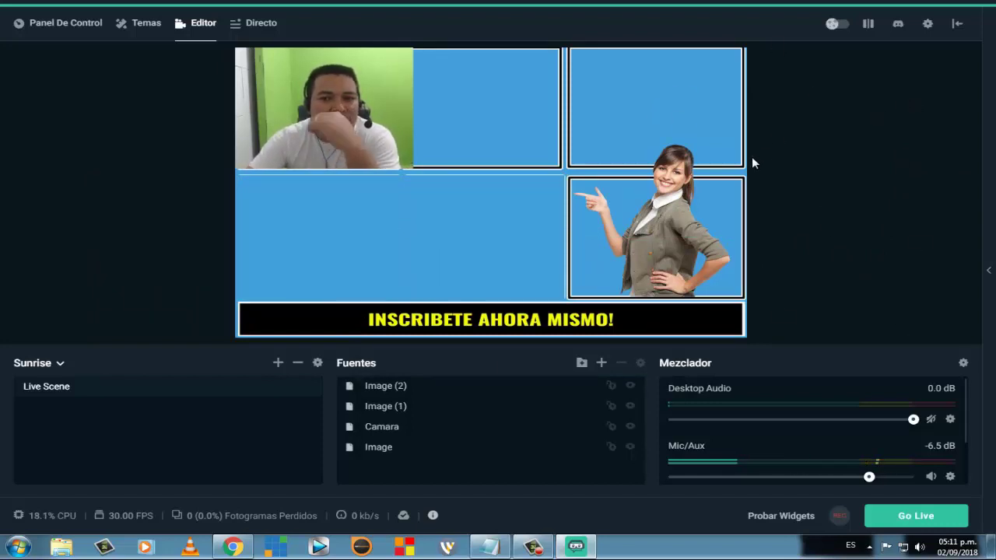
Step: Enlarge the woman's picture and place it over the two right-hand frames, standing just above the INSCRIBETE AHORA MISMO! banner
click(679, 189)
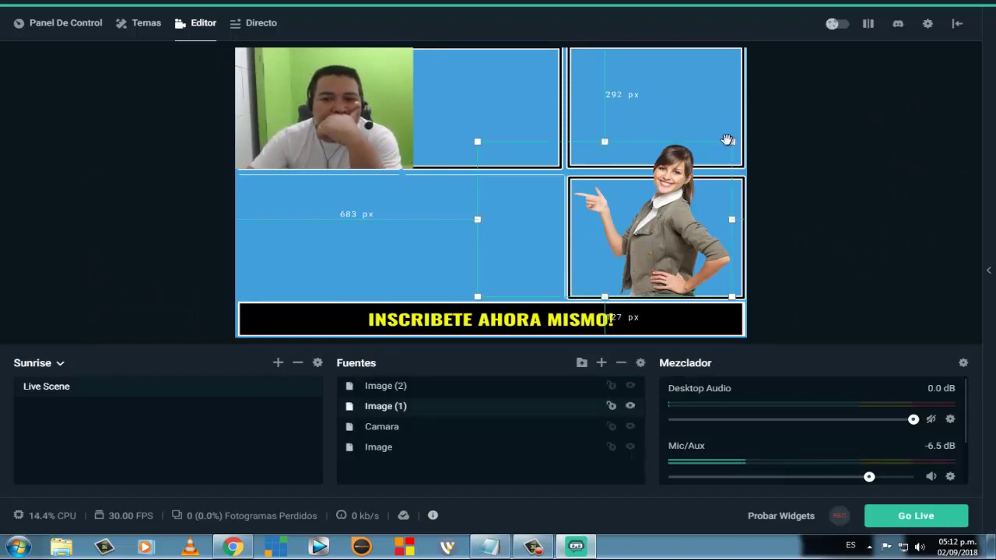
drag(732, 143, 794, 78)
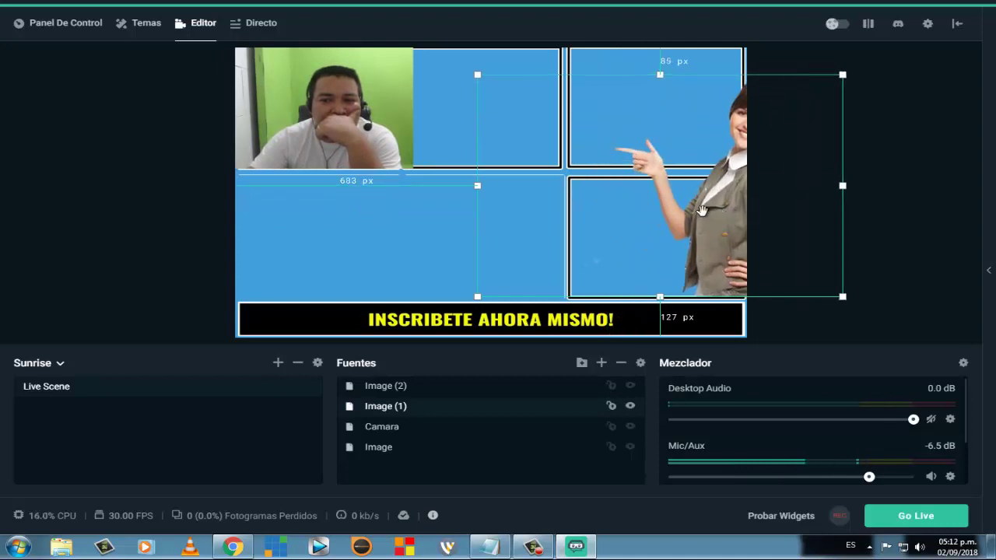
drag(702, 210, 606, 202)
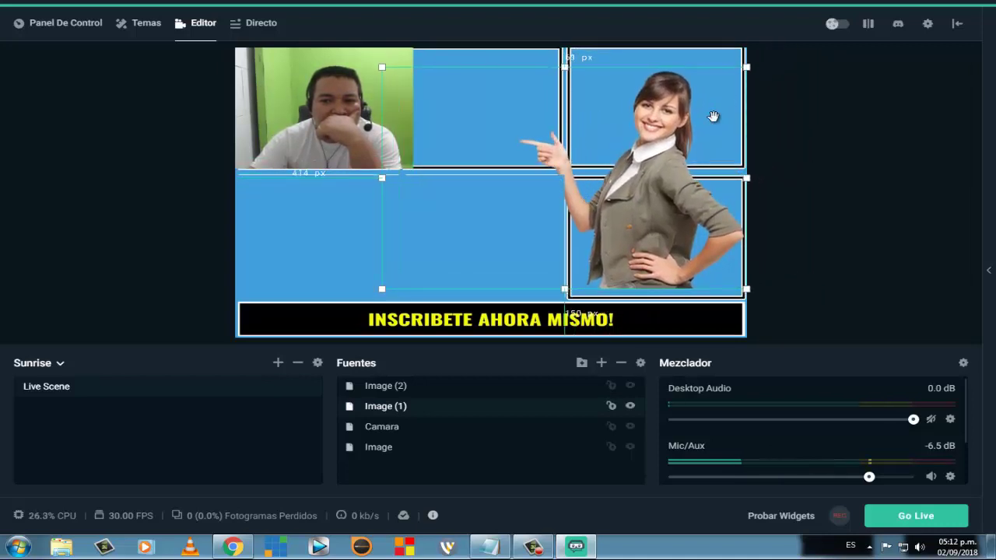
drag(383, 69, 348, 47)
drag(658, 182, 672, 198)
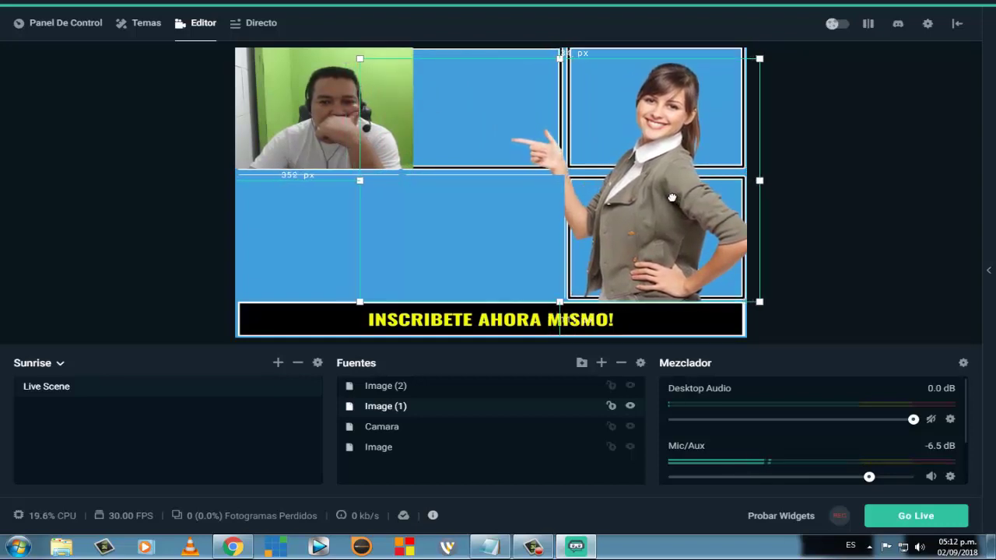
click(825, 189)
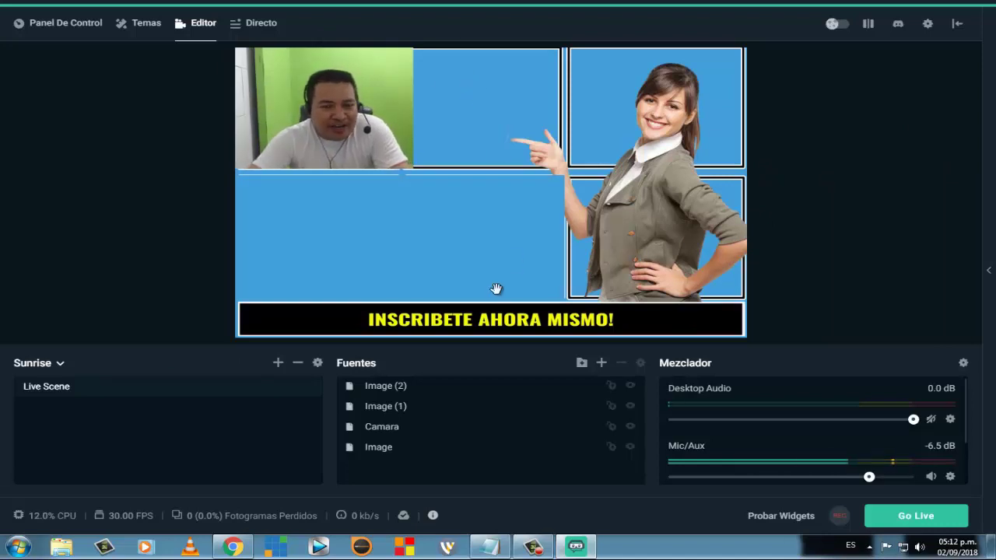
Step: Add another Imagen source to the scene, keeping the default name Image (3)
click(602, 364)
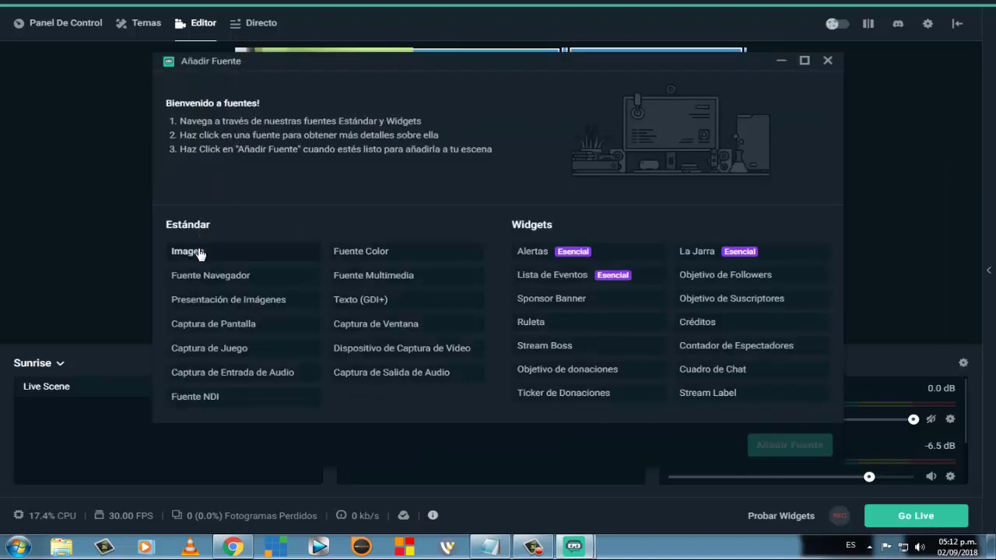
click(783, 450)
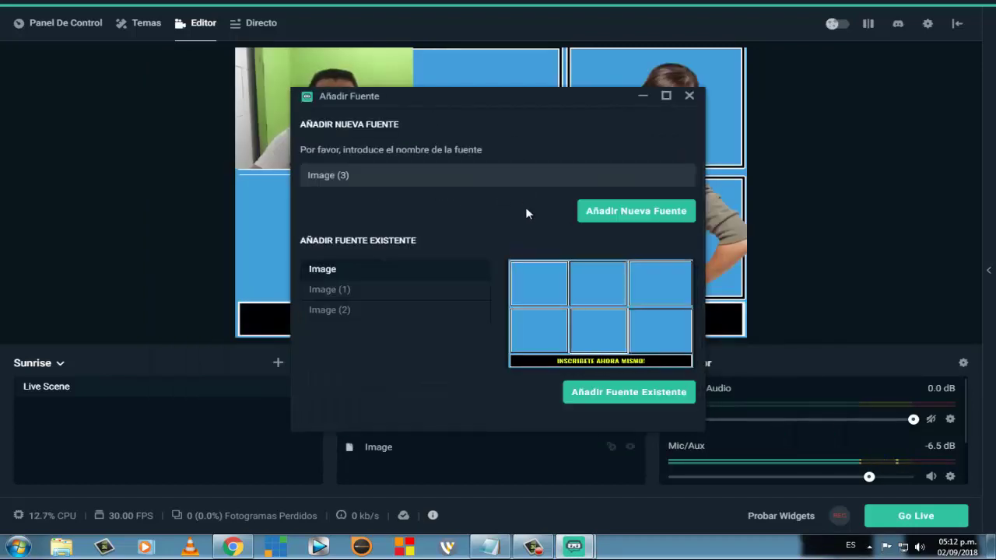
click(603, 218)
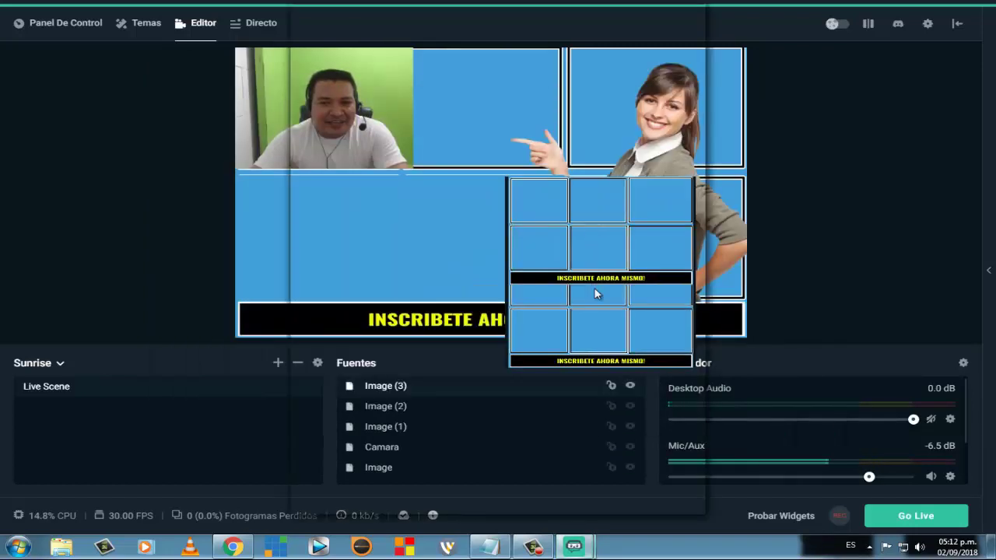
Step: Load LOGO-OFICIAL from the Originals folder in Descargas as the image file of Image (3)
click(665, 176)
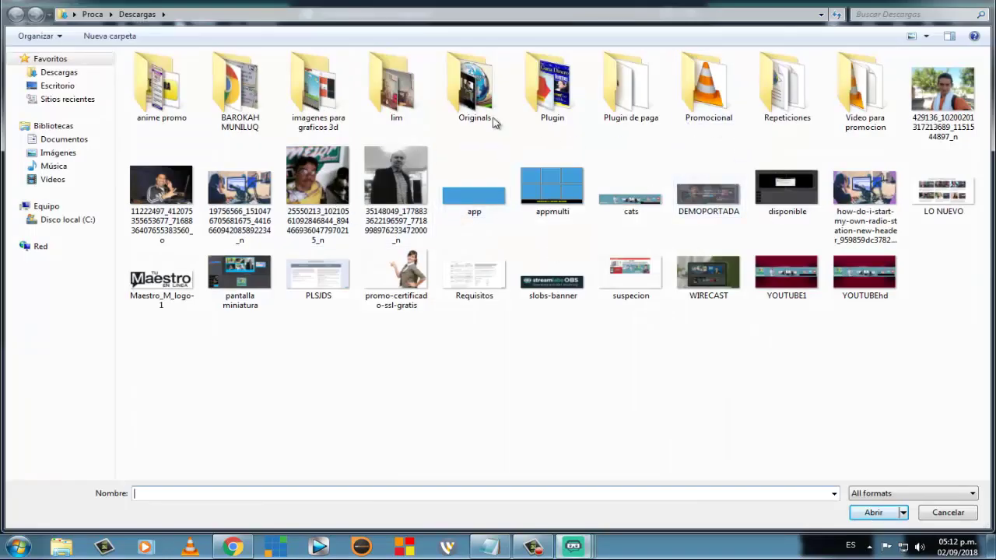
click(75, 76)
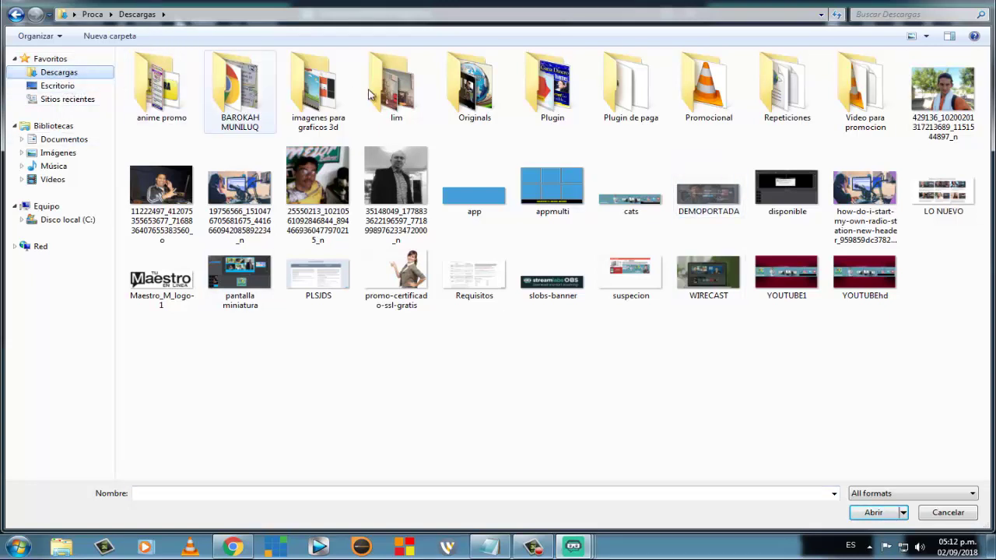
double_click(476, 88)
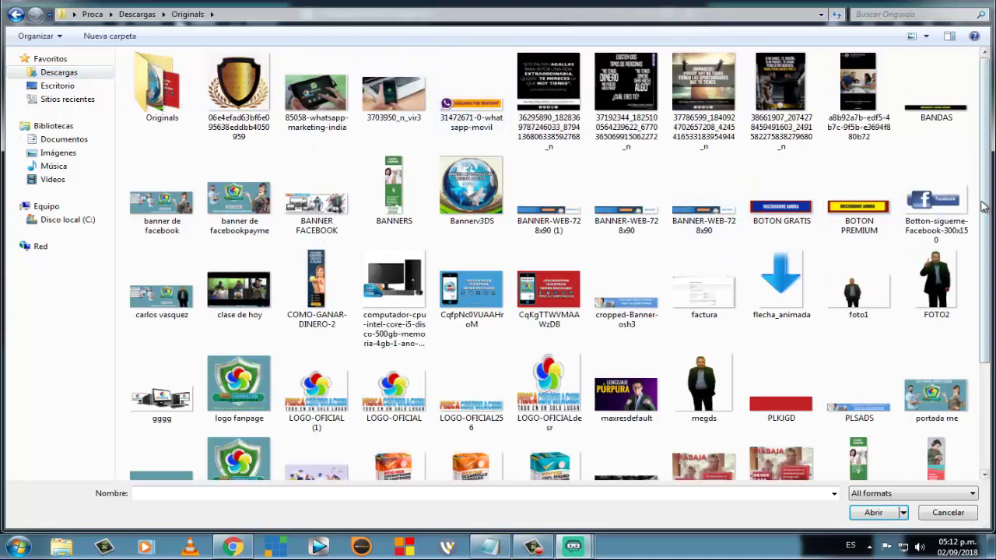
scroll(992, 260, down, 2)
scroll(985, 292, down, 1)
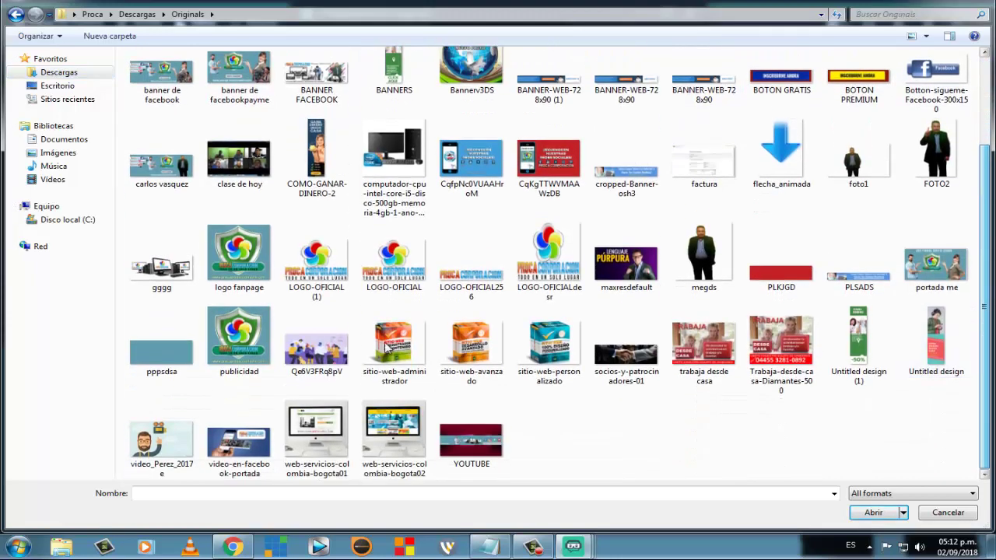
click(399, 269)
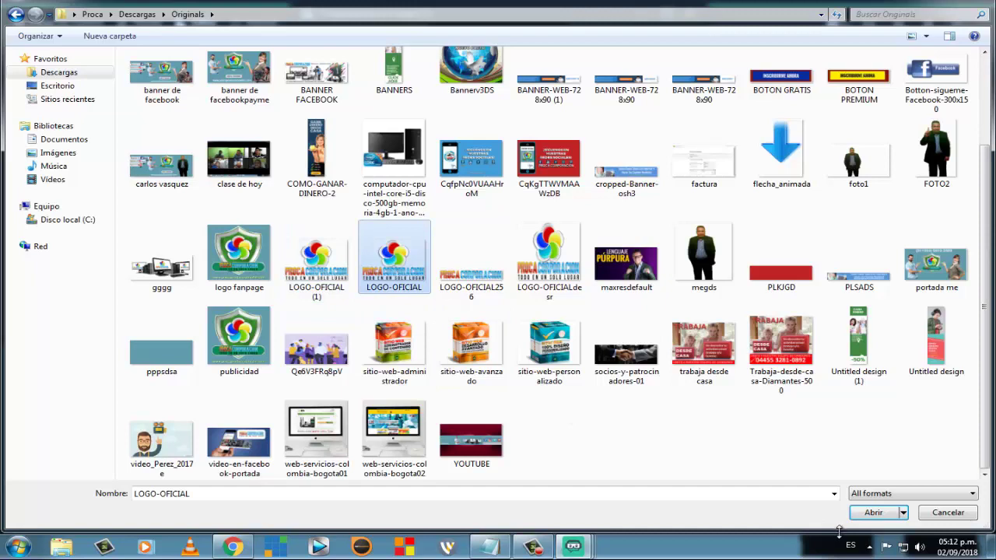
click(872, 515)
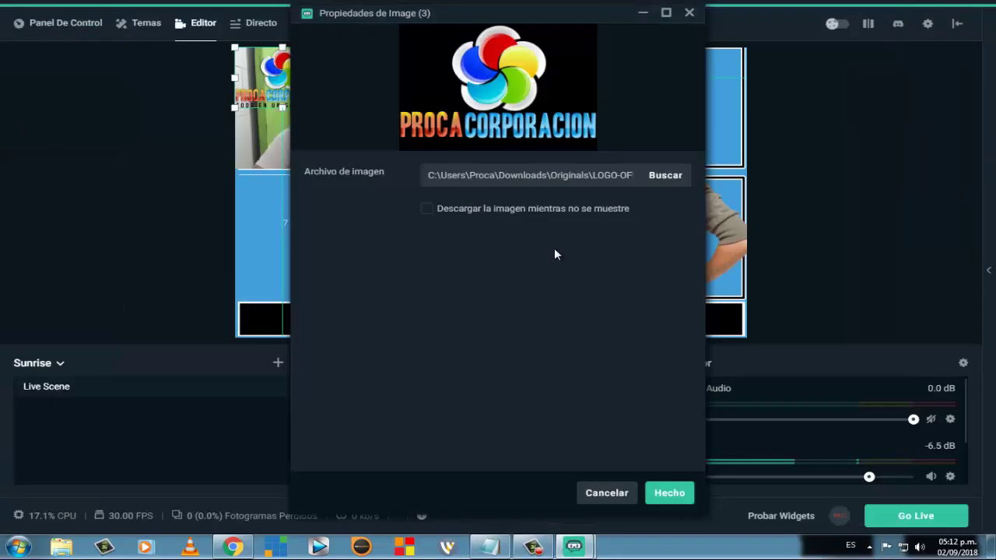
click(667, 493)
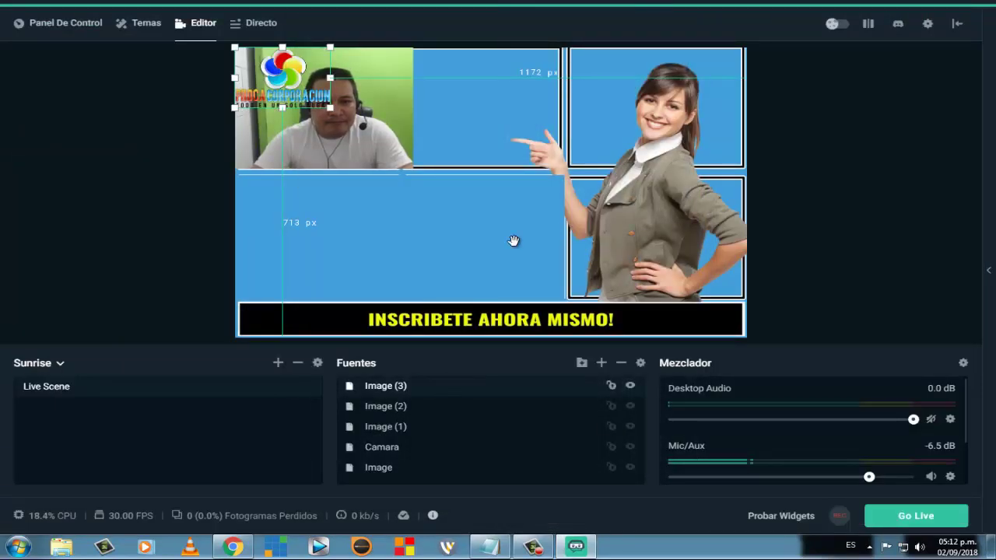
Step: Move the PROCA CORPORACION logo into the upper-middle frame, enlarge it to nearly fill the frame's width, and deselect it
drag(283, 64, 486, 76)
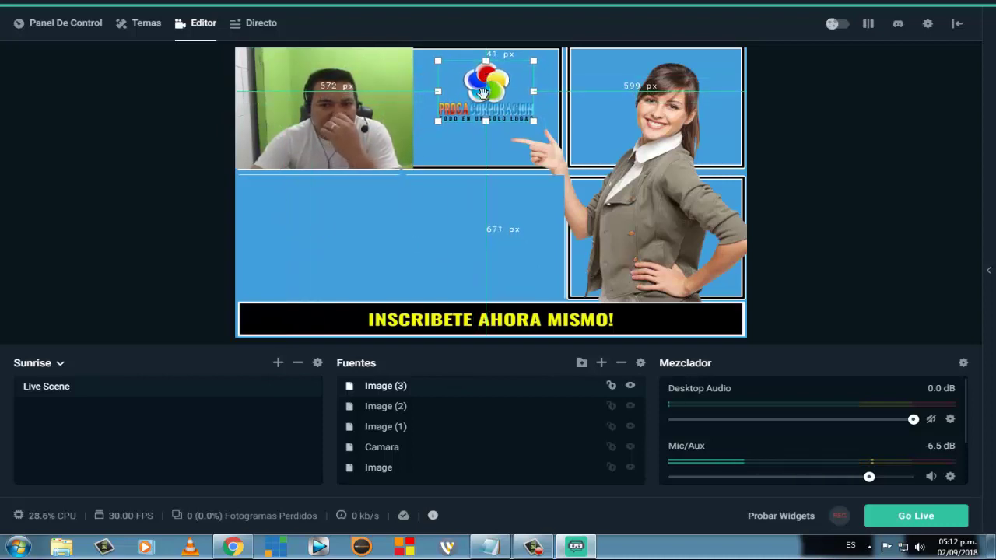
click(440, 124)
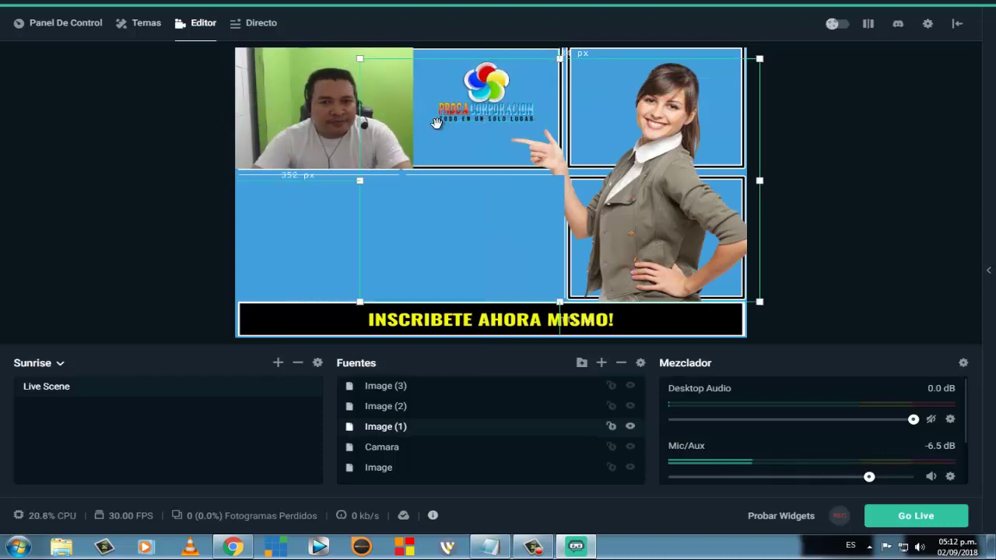
click(458, 110)
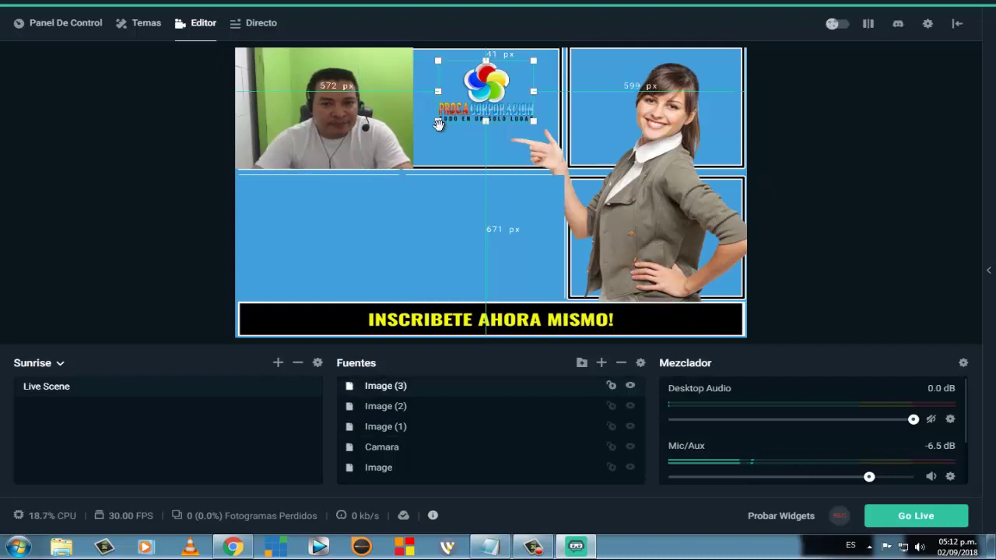
drag(435, 123, 467, 127)
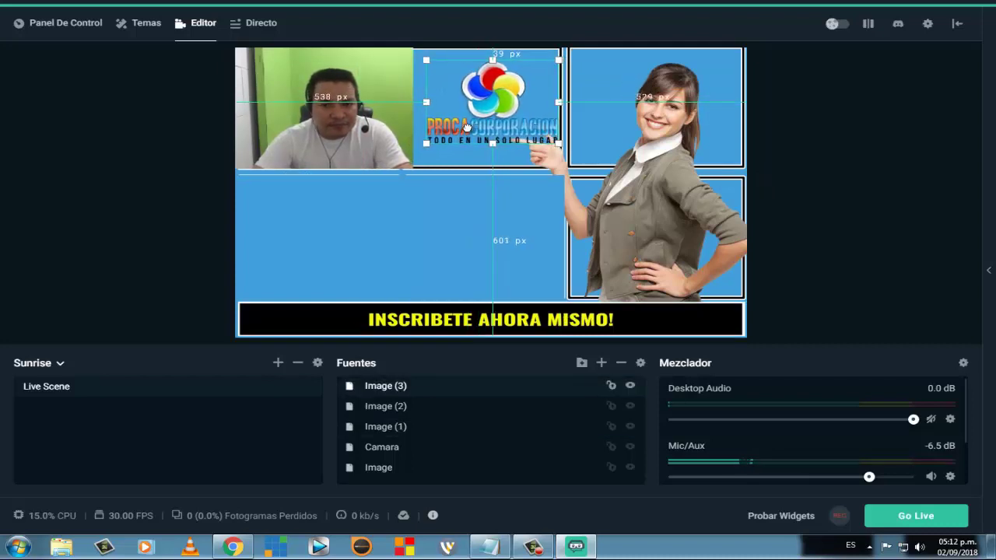
click(790, 140)
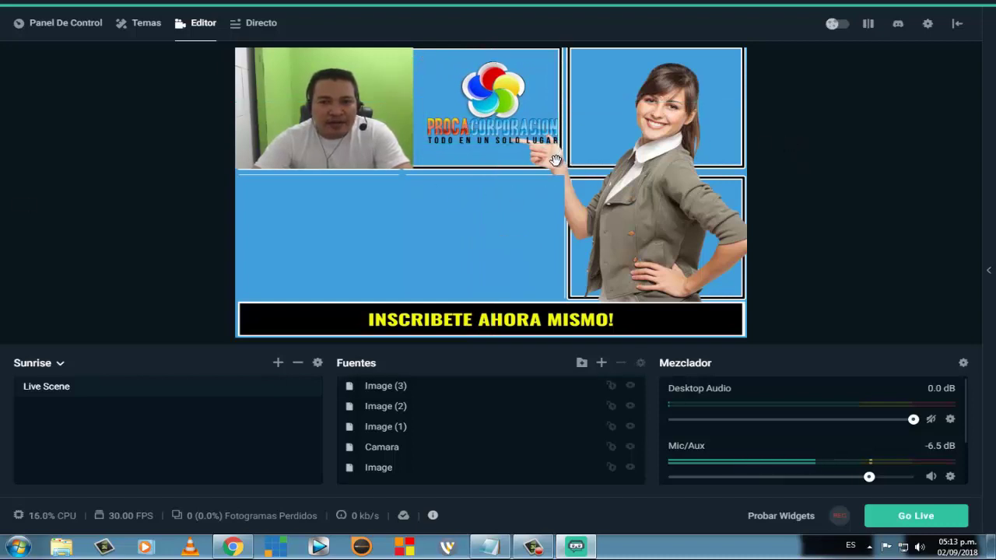
Step: Move the woman's source, Image (1), to the top of the source order so her hand overlaps the logo
click(396, 414)
click(390, 434)
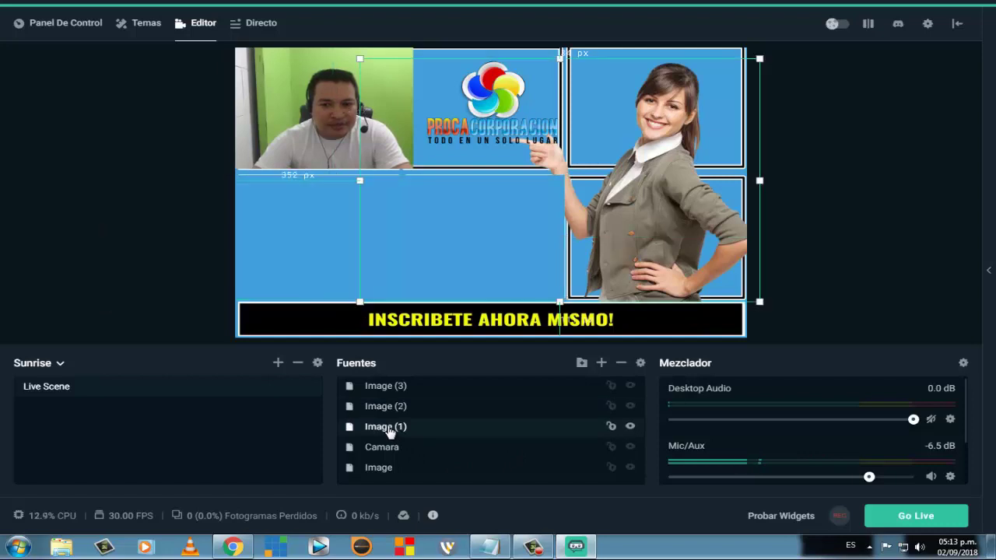
drag(389, 433, 394, 393)
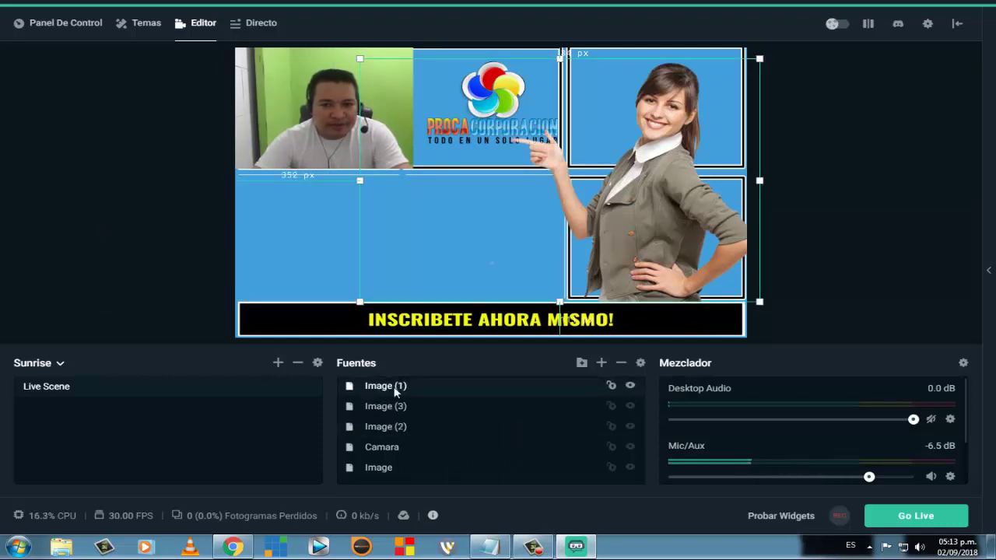
Step: Add a Cuadro de Chat source with the default name Chat Box and enable refreshing the browser when the scene becomes active
click(790, 122)
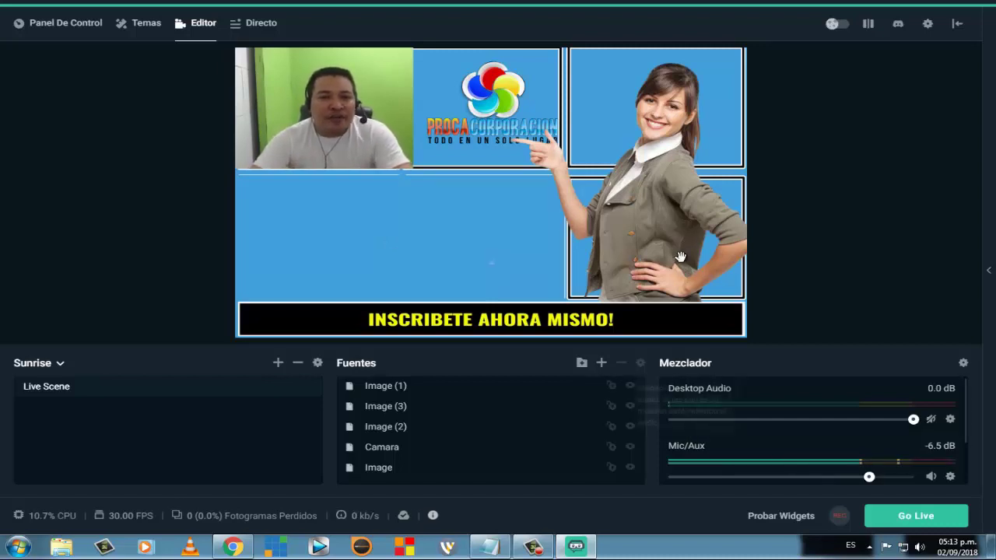
click(602, 363)
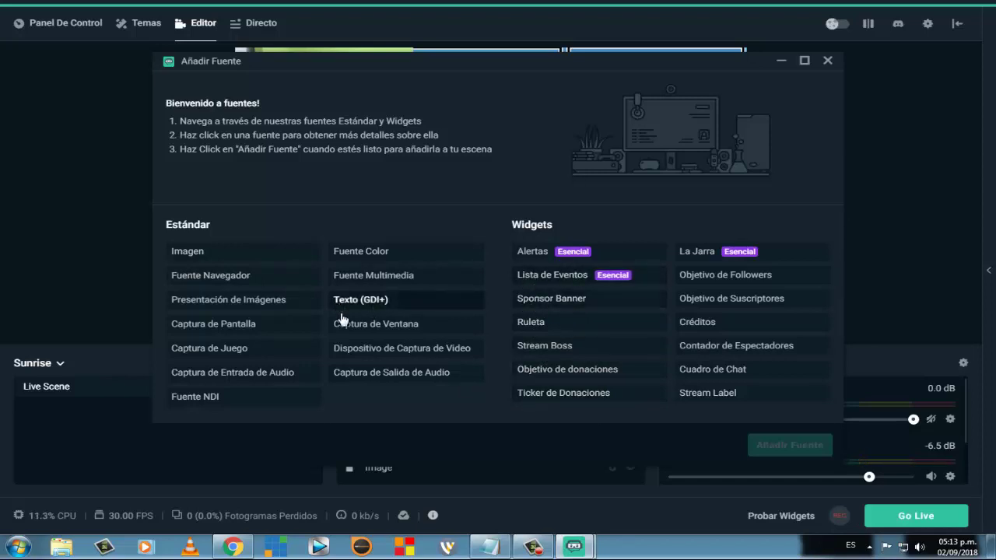
click(717, 371)
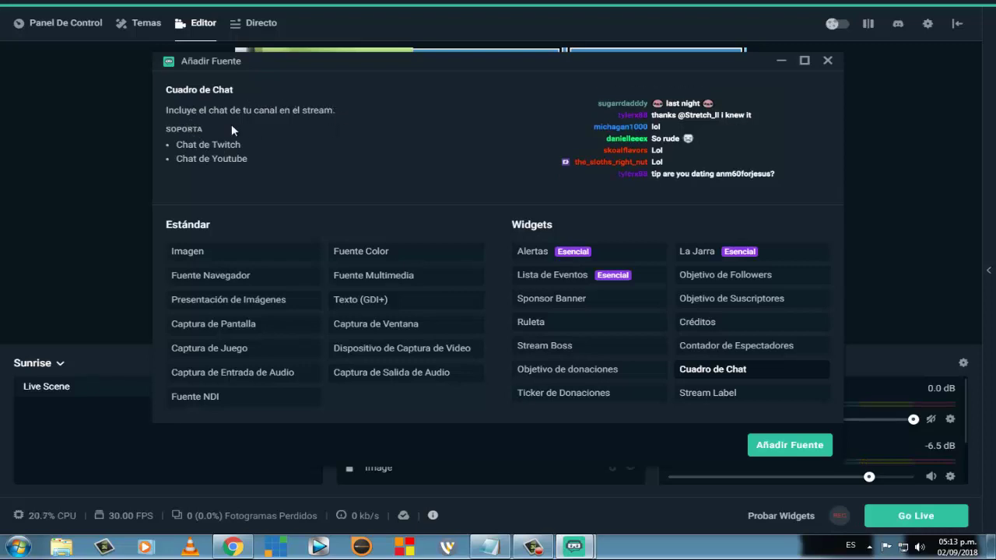
click(775, 449)
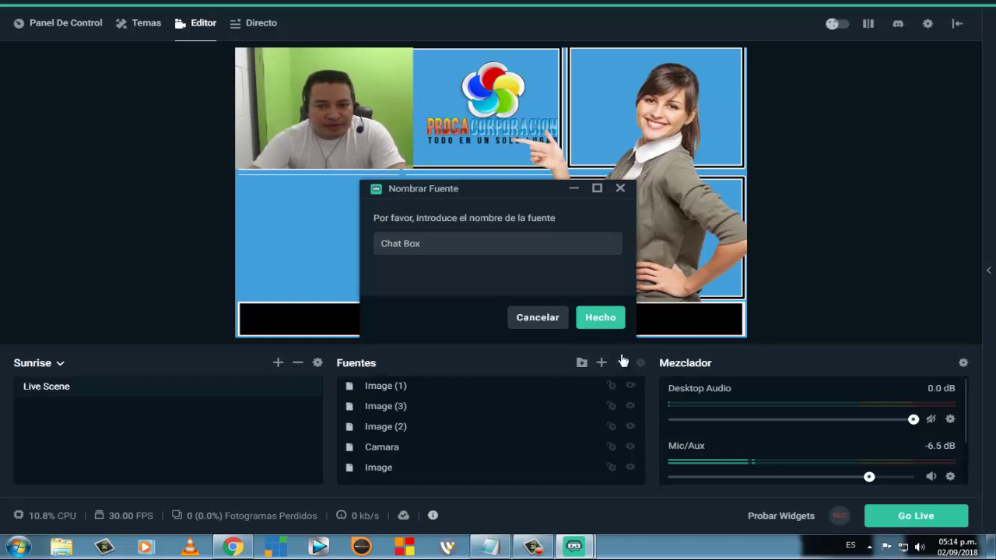
click(600, 319)
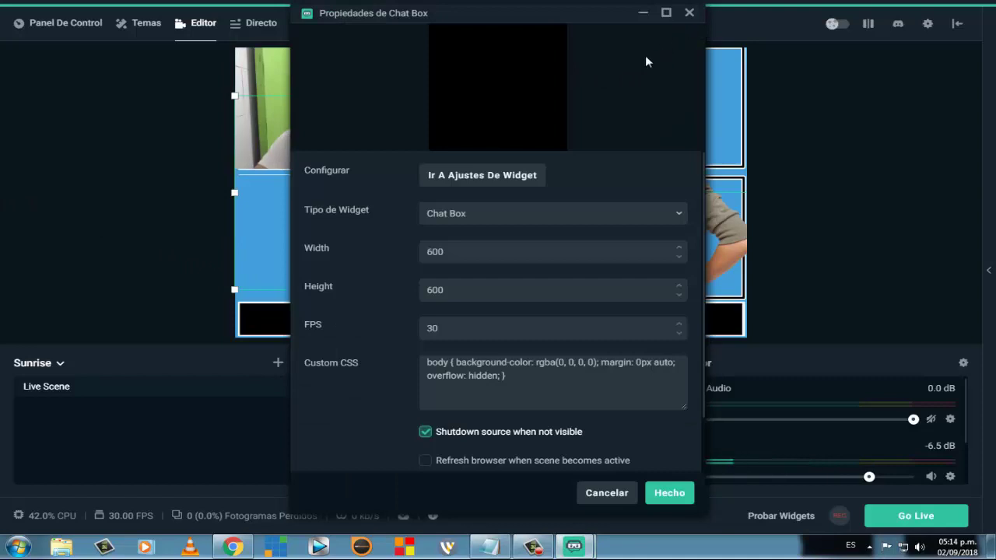
click(427, 462)
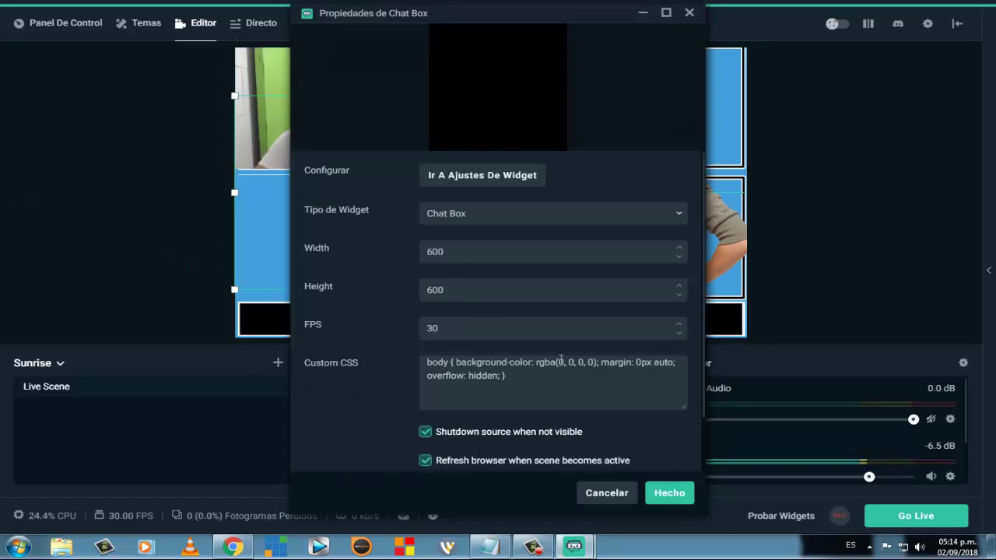
click(669, 492)
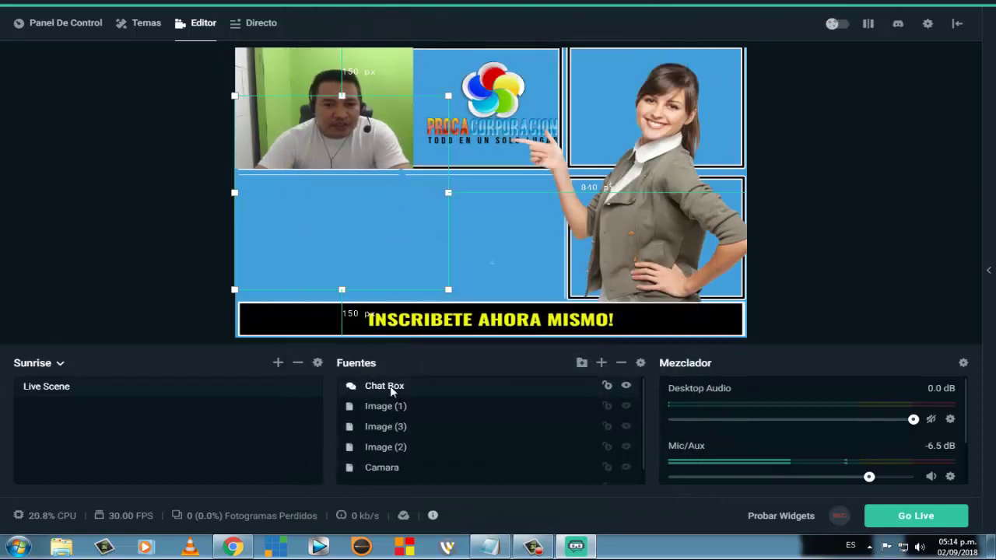
Step: Move the Chat Box down and widen it across the empty blue area below the webcam and logo, about 519 px from the right canvas edge
drag(381, 212, 383, 237)
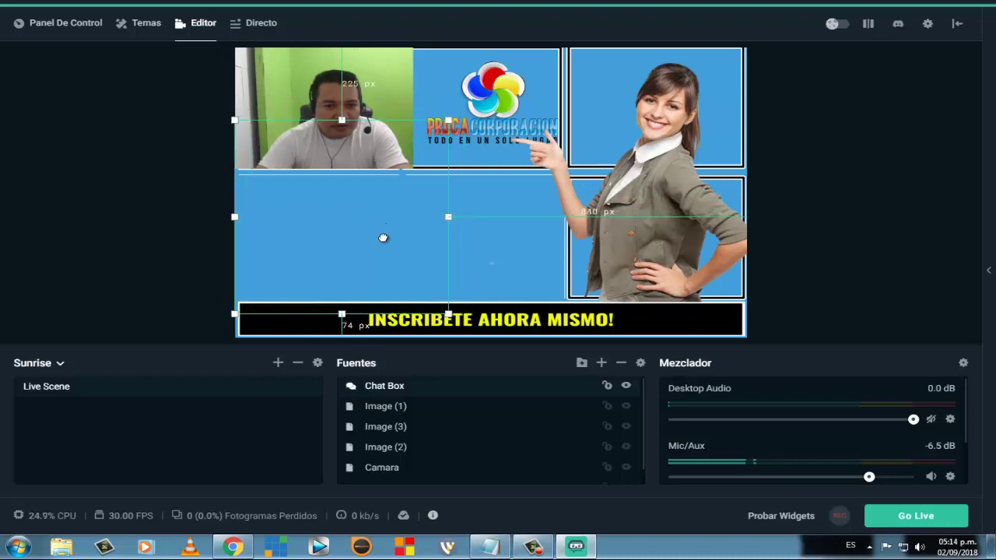
drag(449, 219, 562, 217)
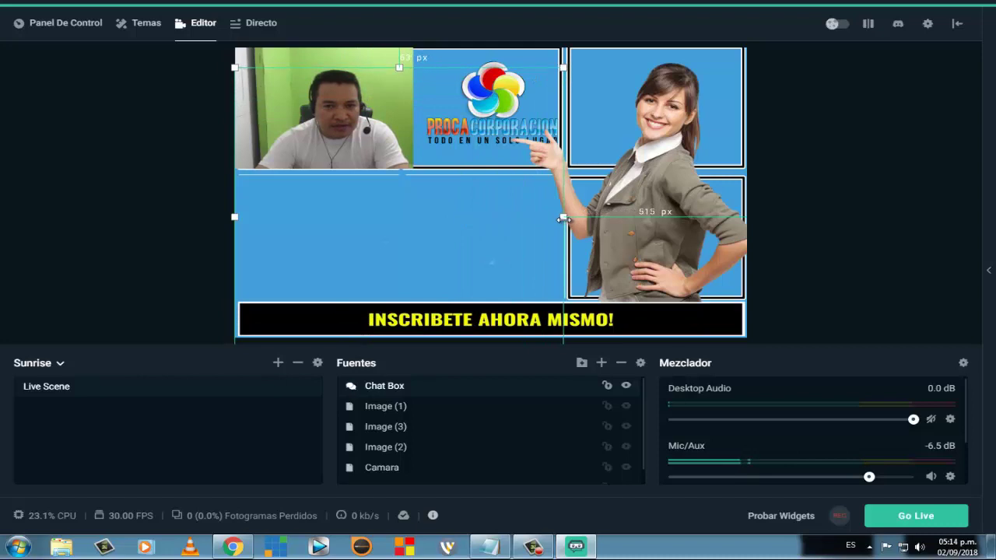
drag(398, 71, 402, 119)
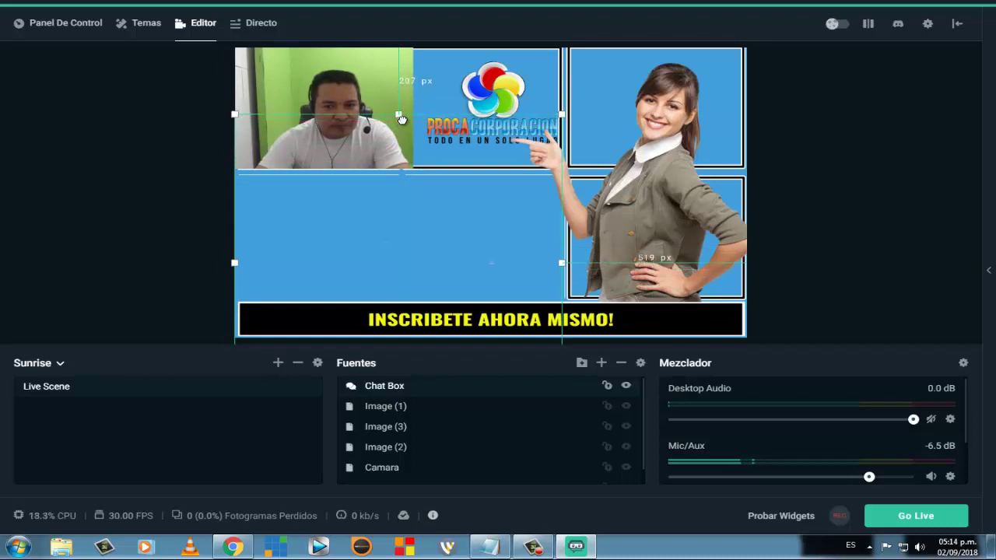
click(839, 209)
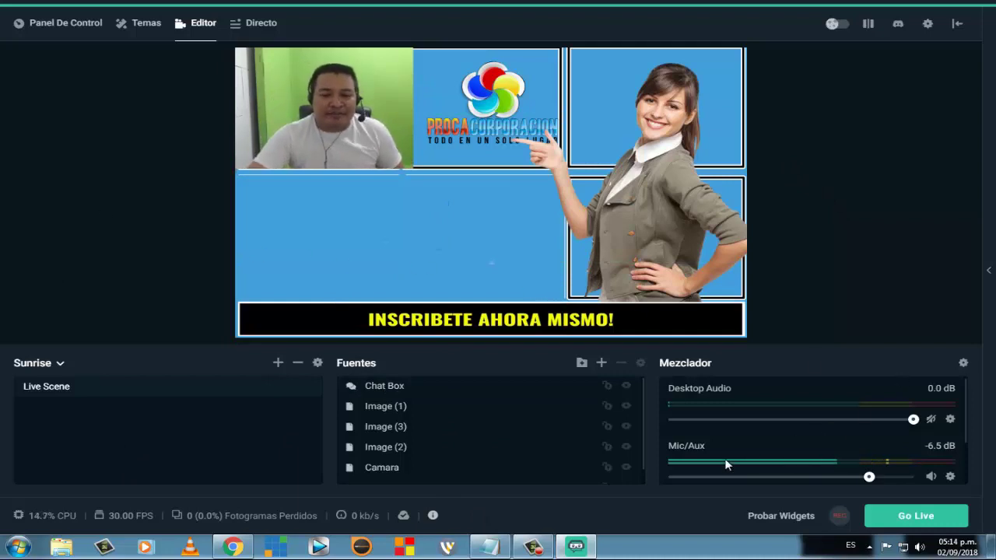
Step: Check the Mic/Aux options in the mixer, and unmute and re-mute the Camara audio channel
click(950, 477)
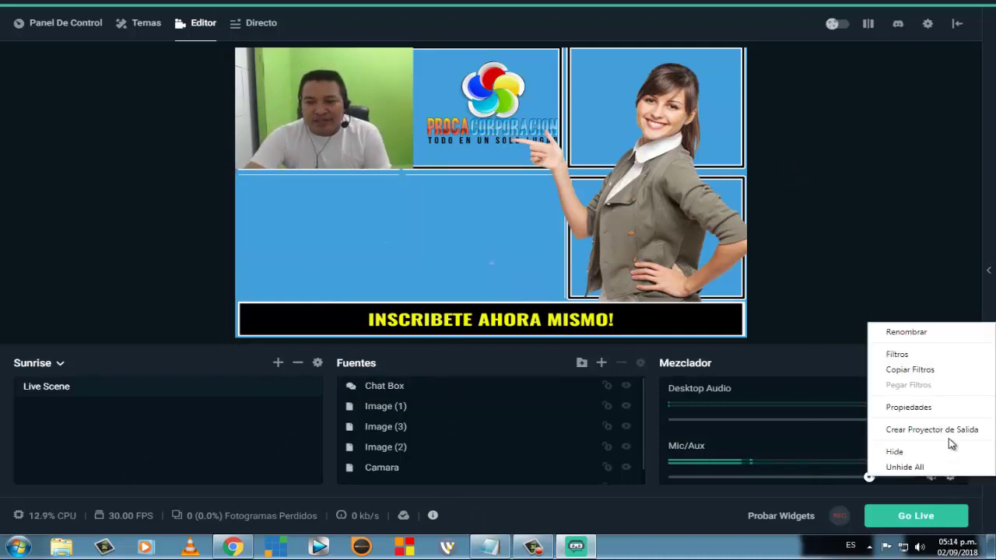
click(760, 456)
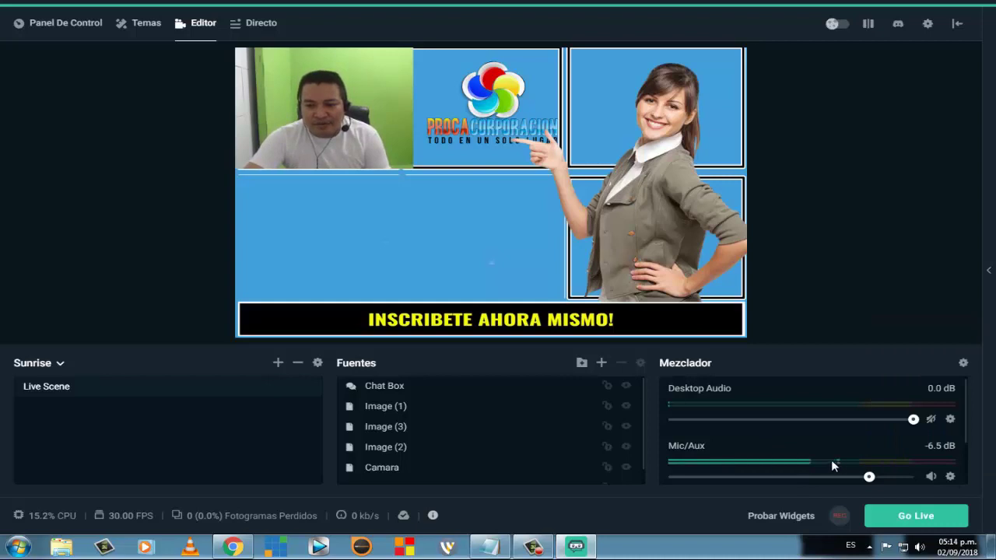
scroll(863, 427, down, 2)
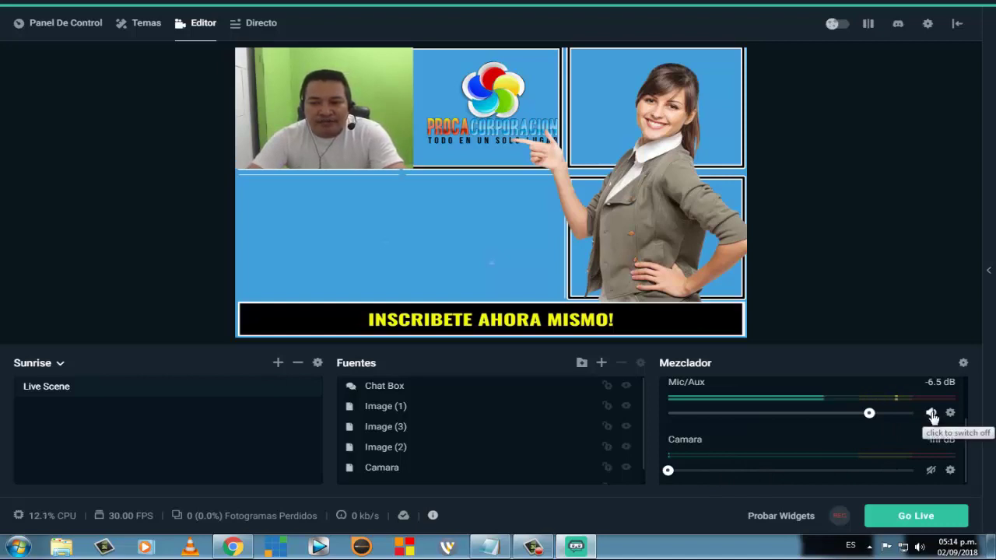
click(930, 470)
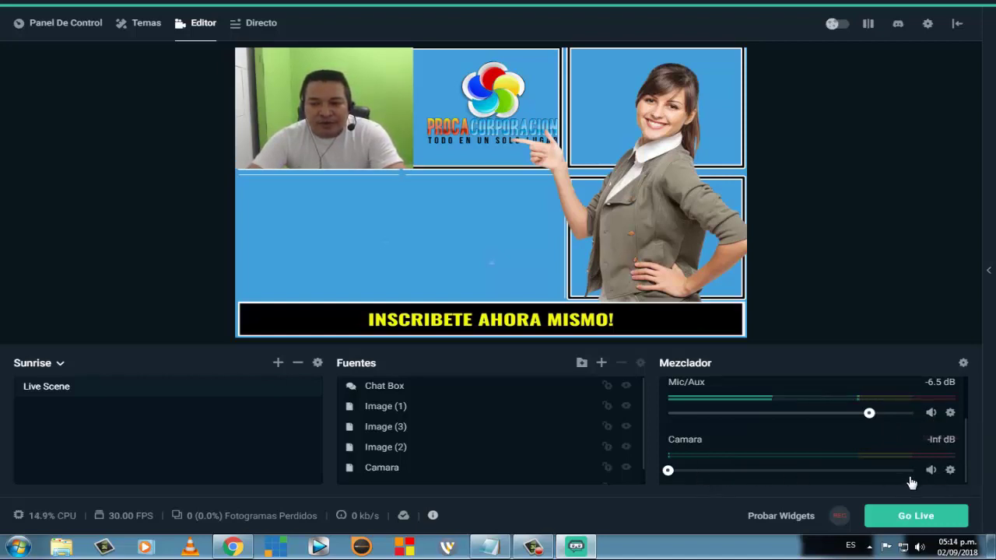
click(930, 470)
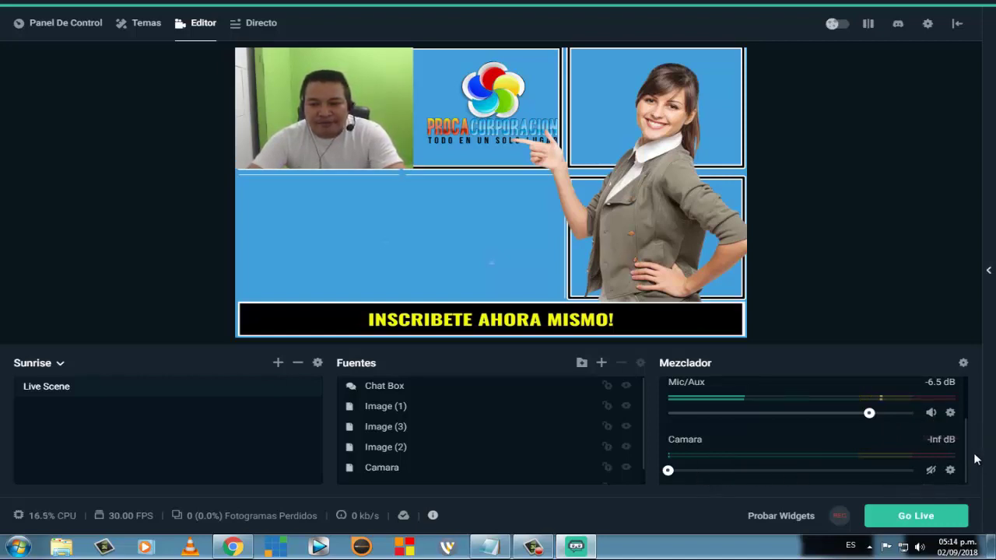
scroll(767, 435, up, 2)
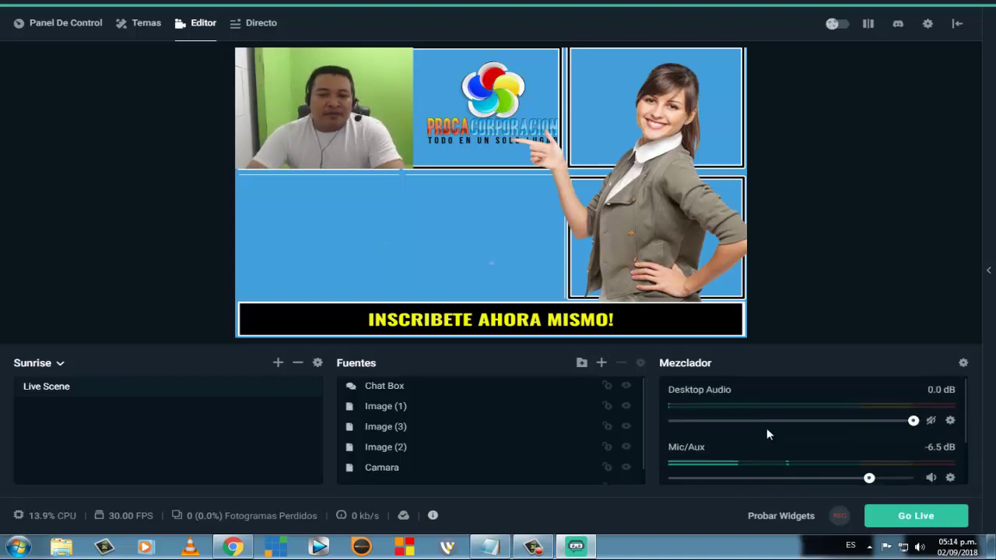
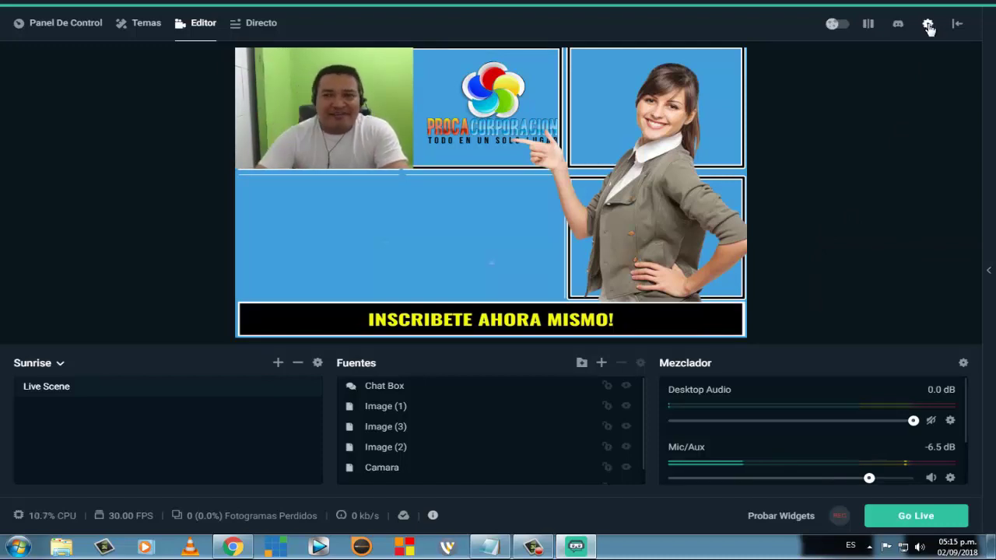
Step: In the General settings, enable the Salida confirmation dialogs for both starting and stopping broadcasts
click(928, 26)
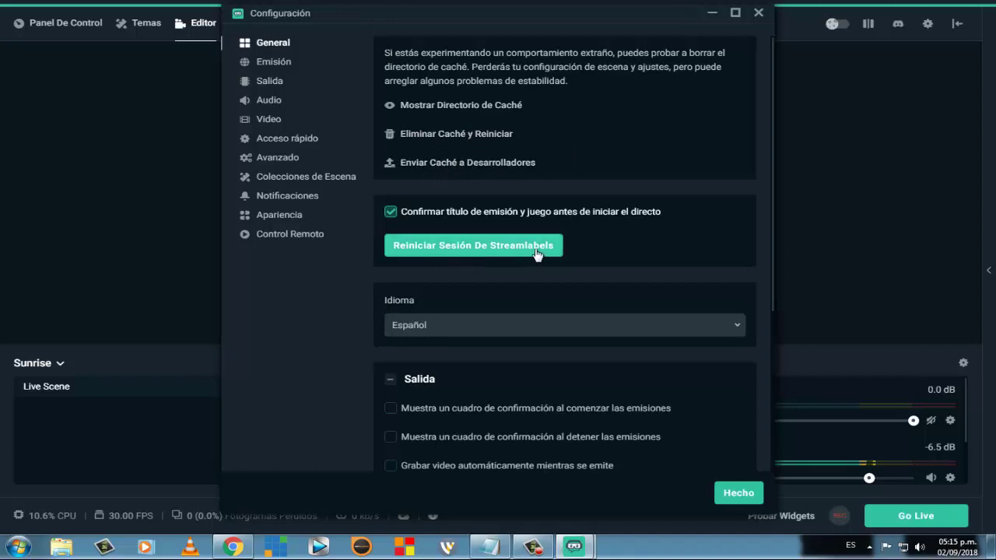
scroll(576, 253, down, 1)
scroll(467, 187, down, 2)
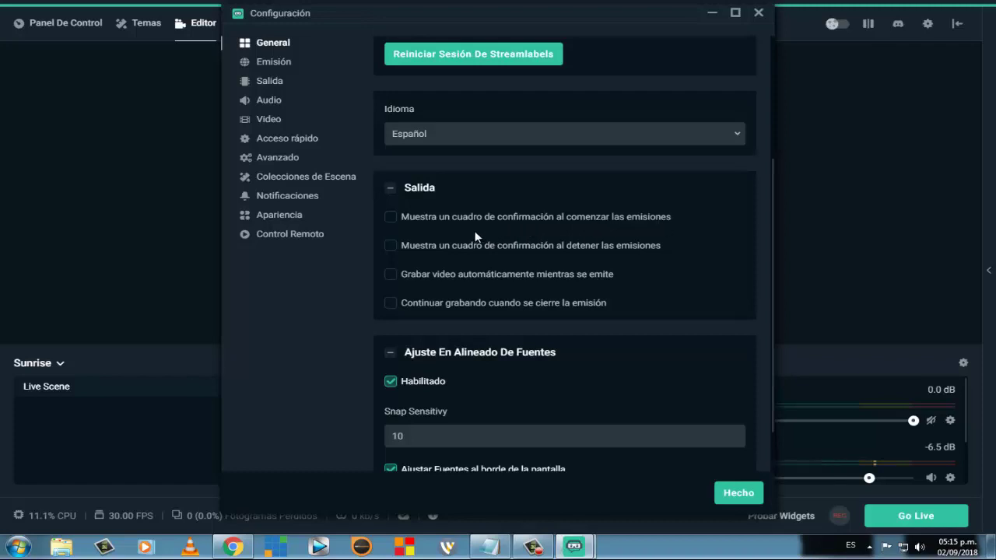
click(391, 218)
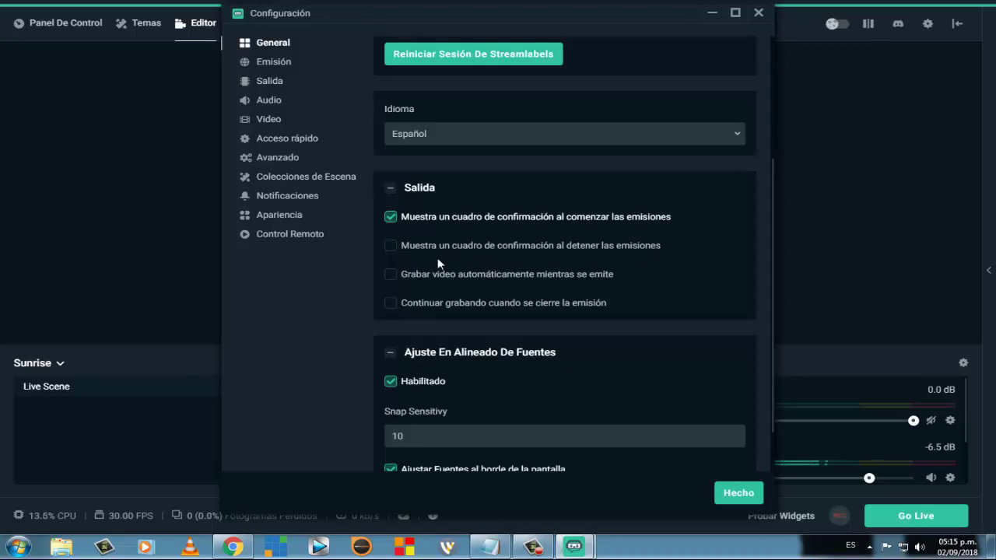
click(391, 247)
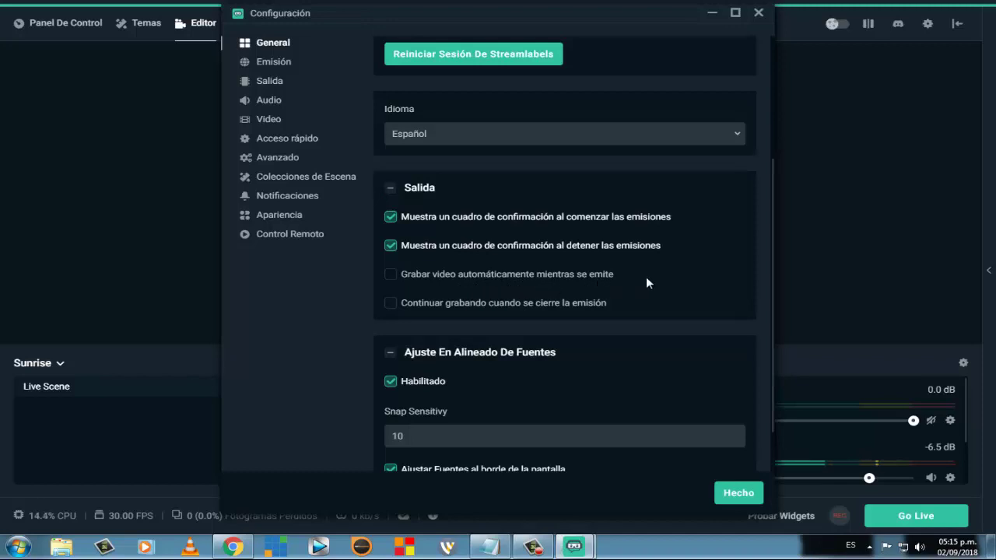
scroll(646, 280, down, 1)
scroll(638, 288, up, 4)
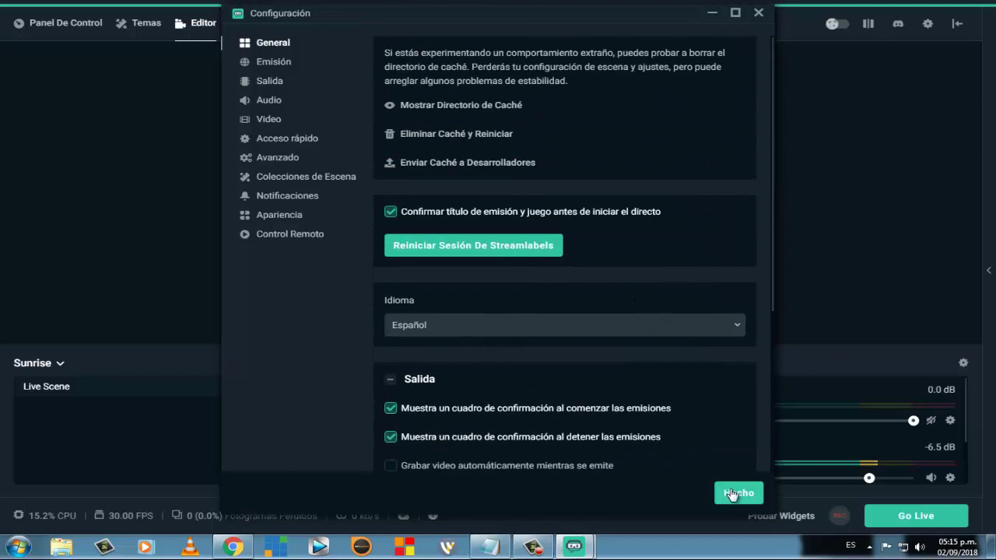
Step: Examine the Emisión settings and the list of available streaming services
click(278, 64)
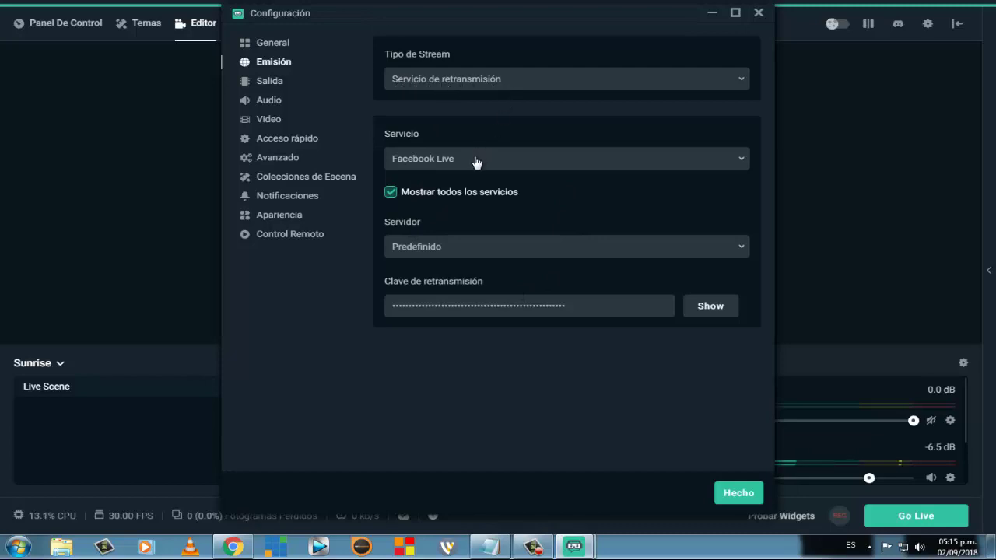
click(741, 159)
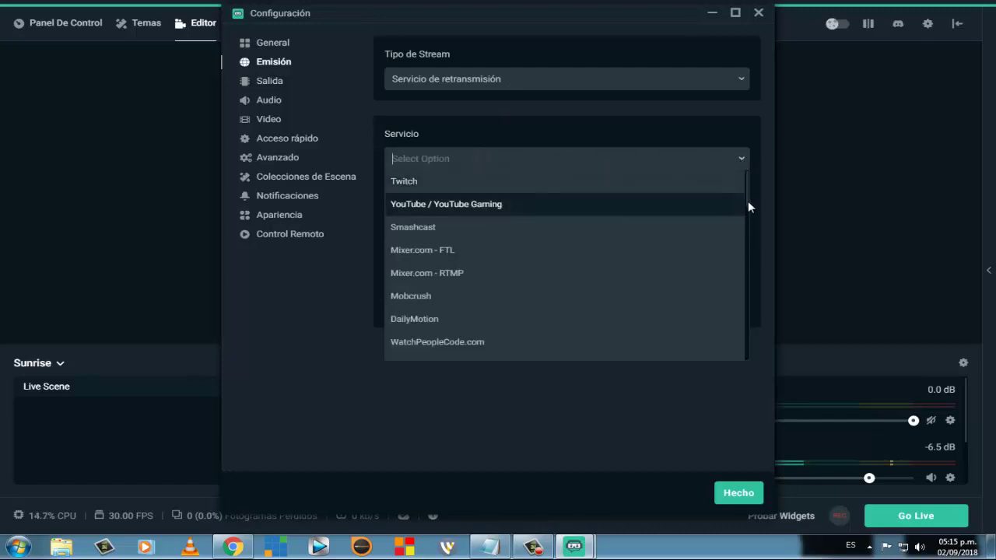
click(590, 181)
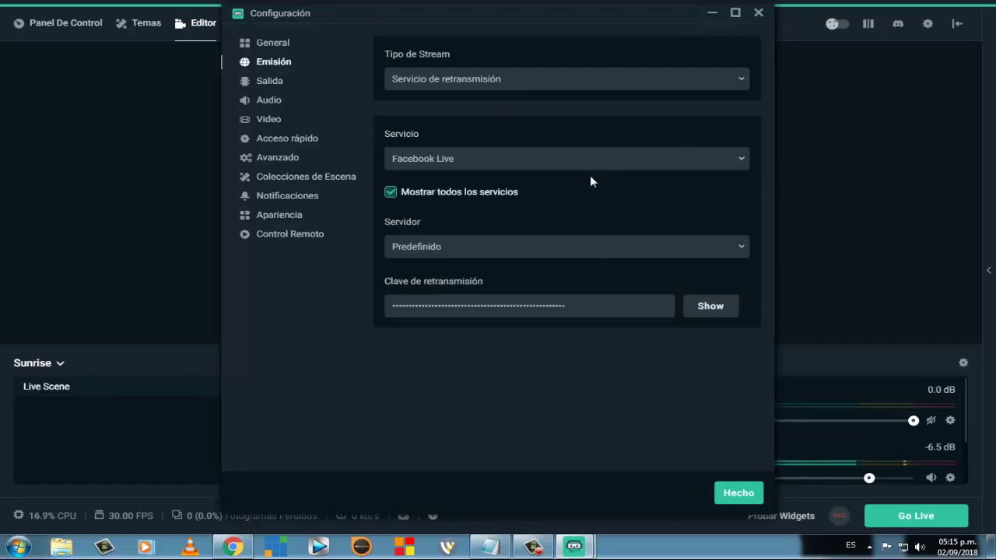
Step: Disable Mostrar todos los servicios and browse the shortened service list, keeping Facebook Live
click(391, 193)
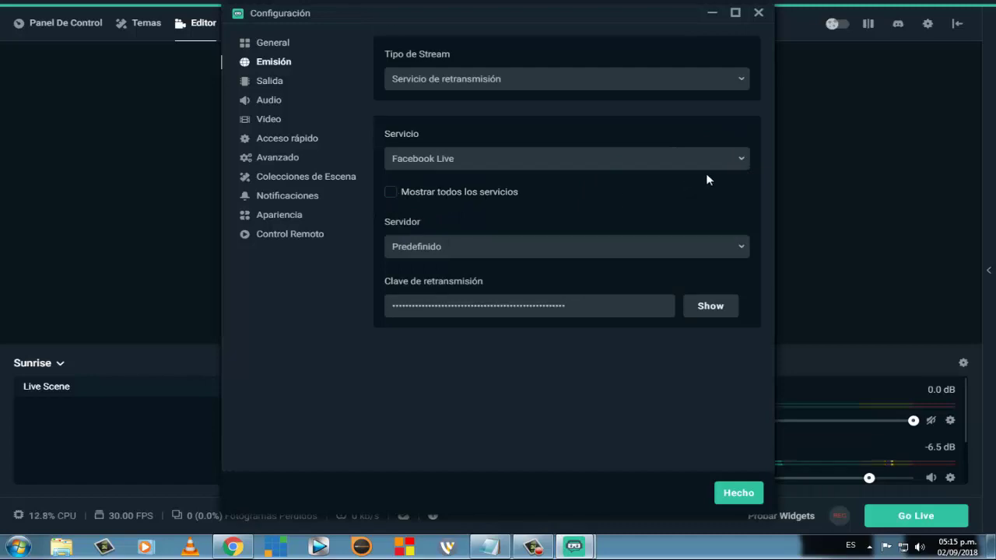
click(738, 161)
scroll(523, 288, down, 1)
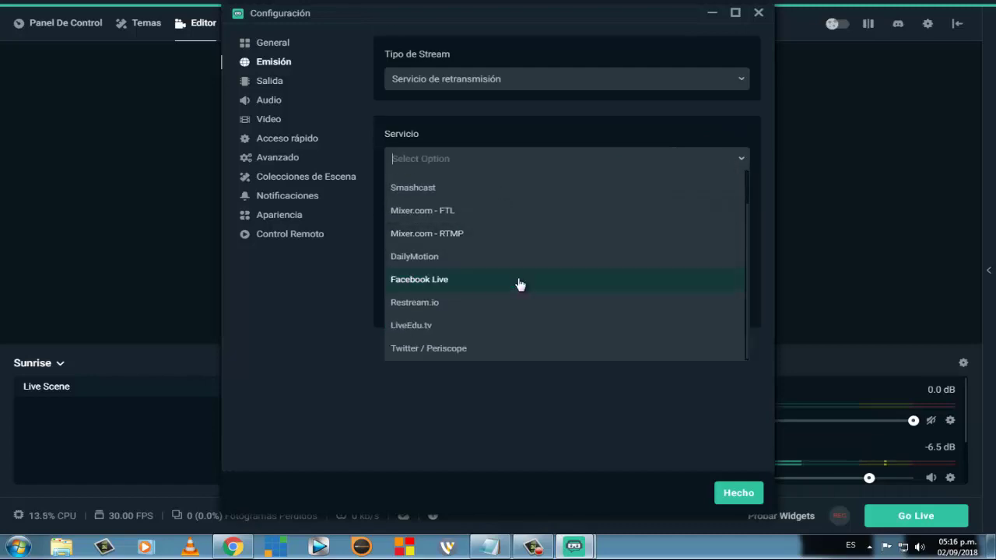
click(521, 286)
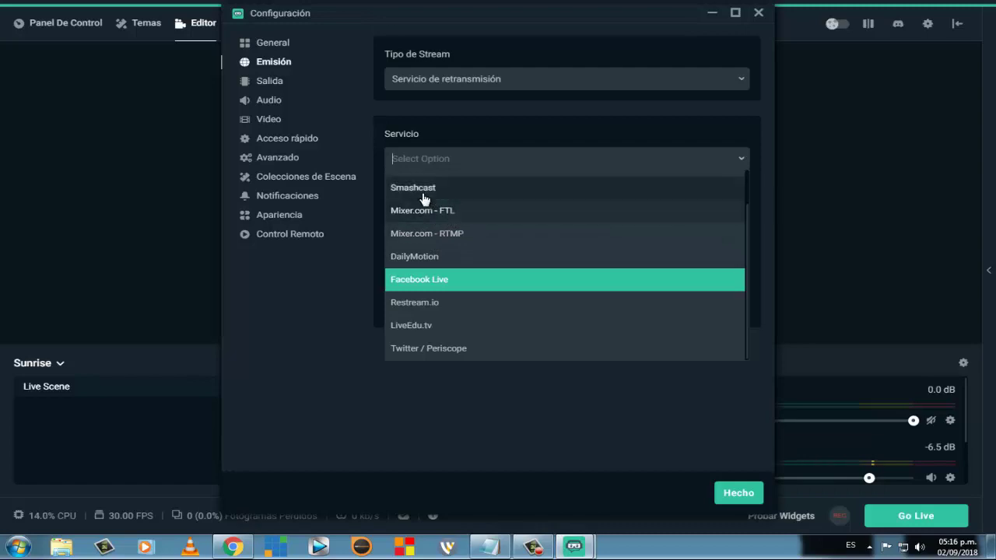
scroll(467, 193, up, 1)
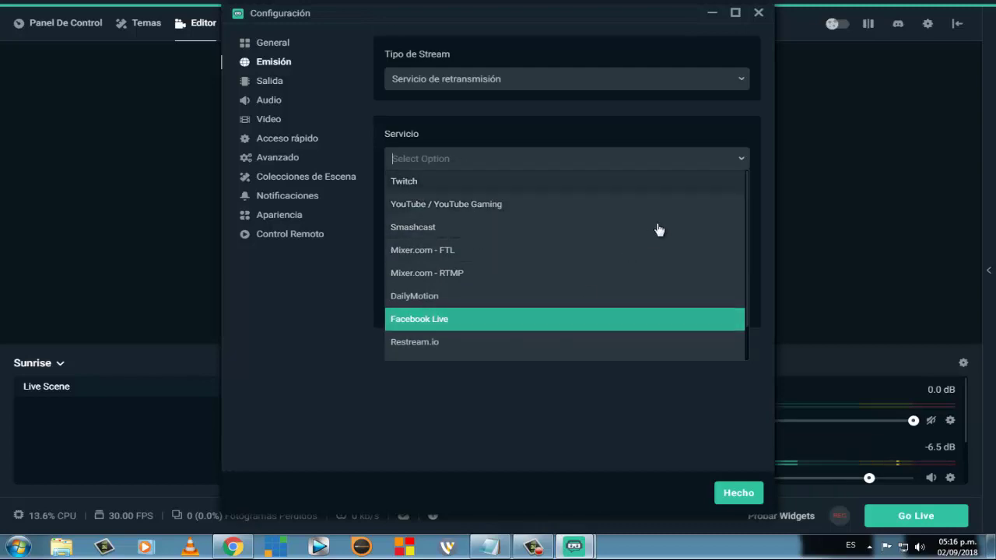
click(702, 136)
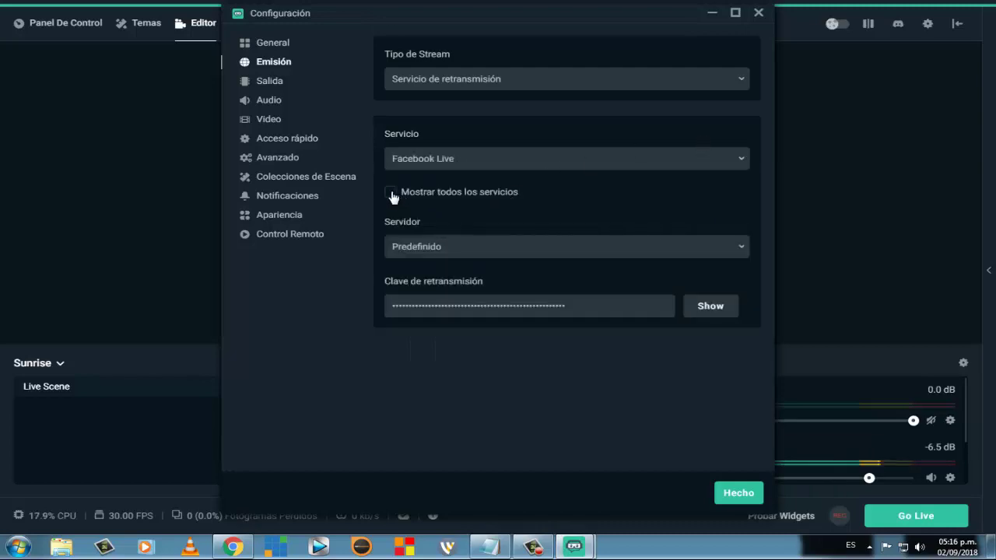
Step: Re-enable Mostrar todos los servicios and browse the full service list without changing the selected service
click(390, 191)
click(740, 157)
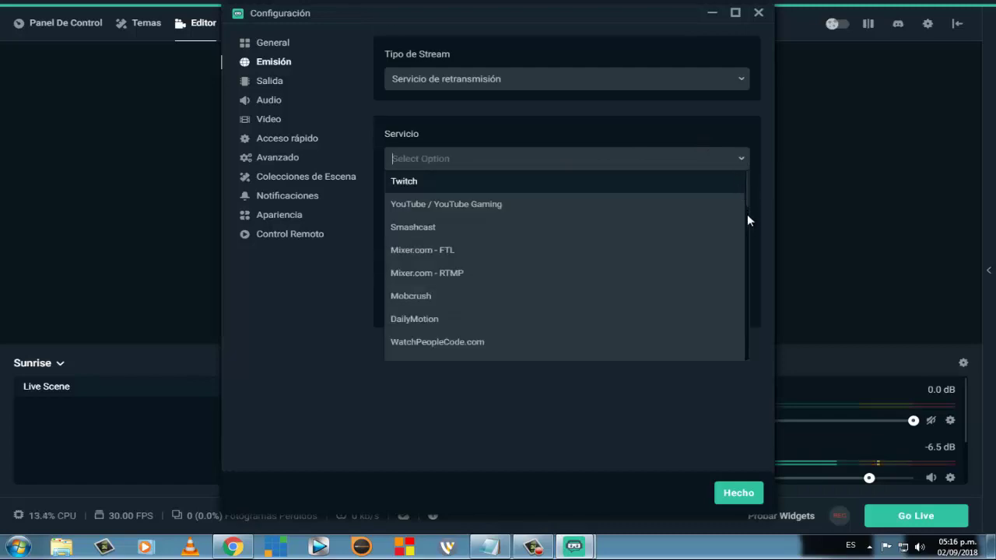
drag(747, 218, 753, 291)
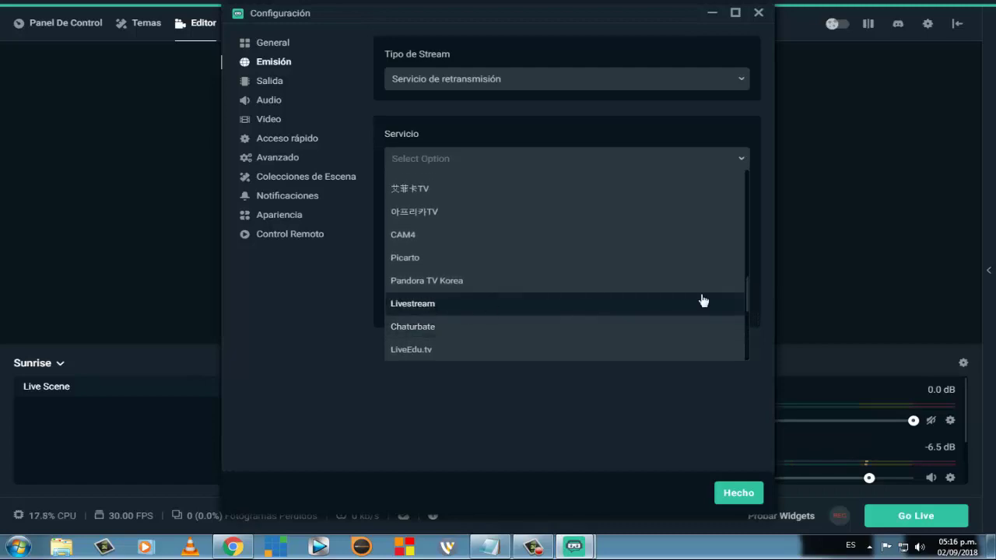
click(753, 290)
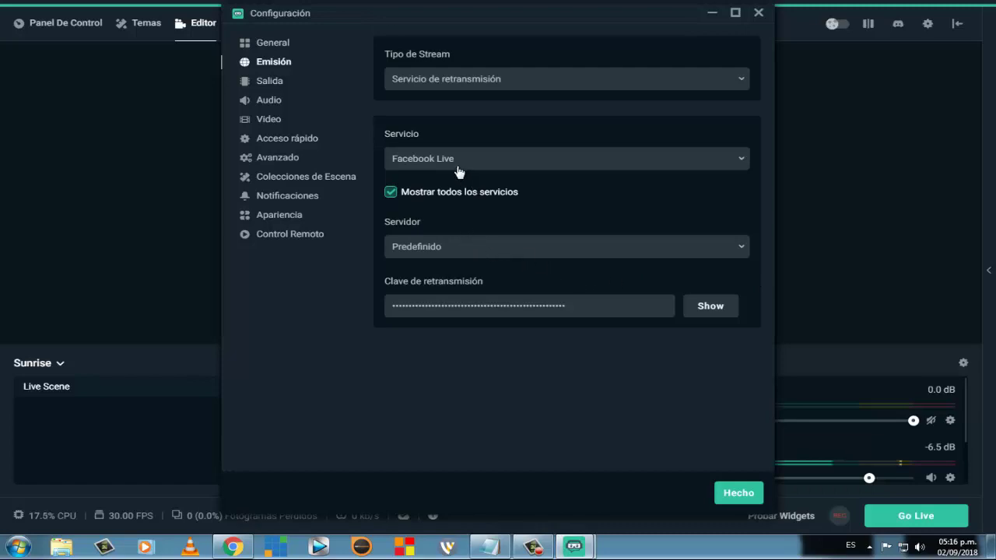
Step: Switch the stream type to Personalizar el servidor de retransmisión to view its fields, and return it to Servicio de retransmisión
click(523, 86)
click(456, 107)
click(478, 82)
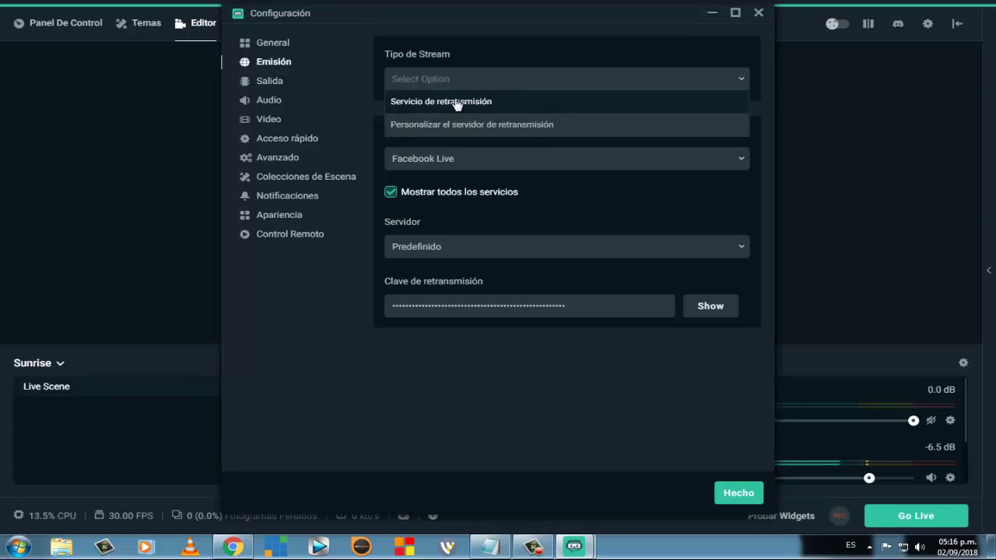
click(434, 129)
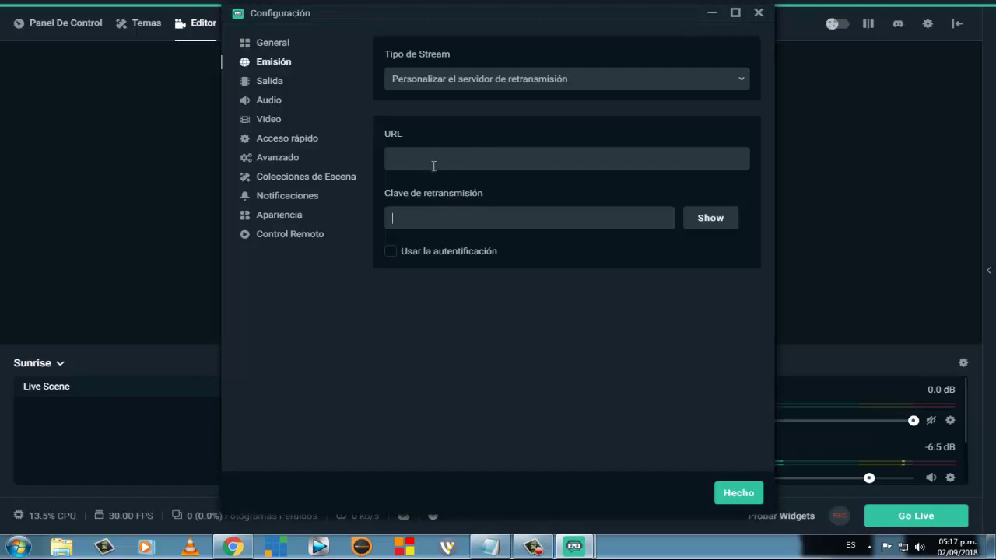
click(577, 79)
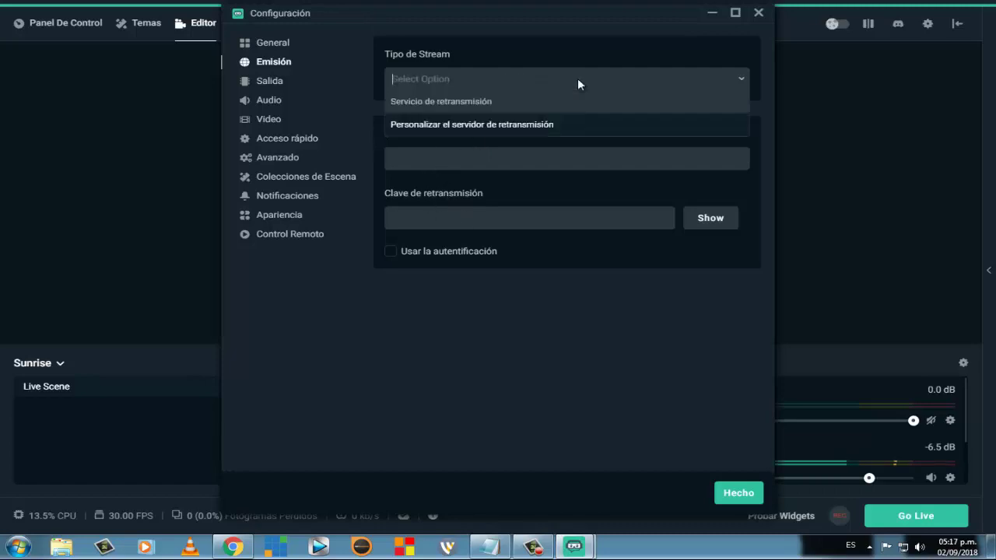
click(466, 100)
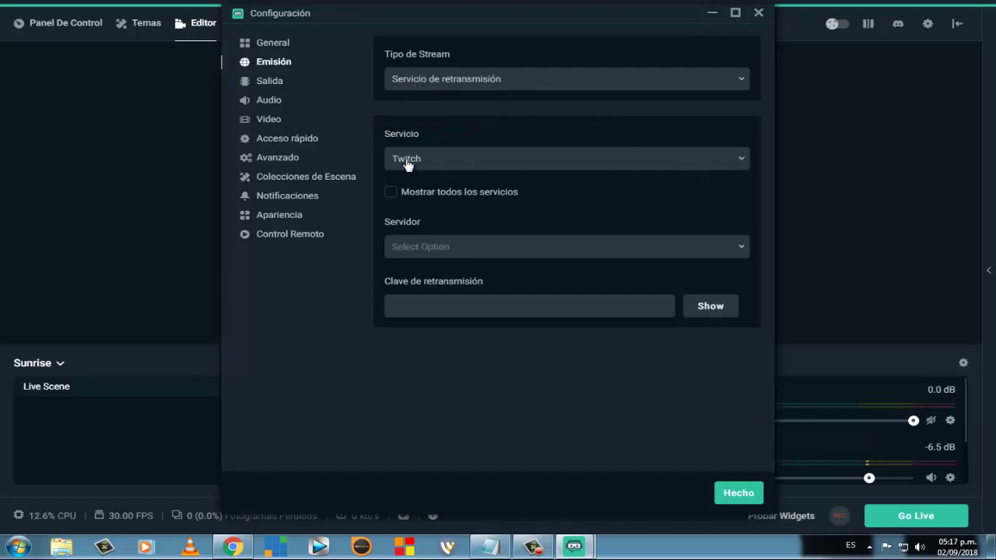
Step: Set the streaming service to YouTube / YouTube Gaming with Primary YouTube ingest server as the server
click(731, 166)
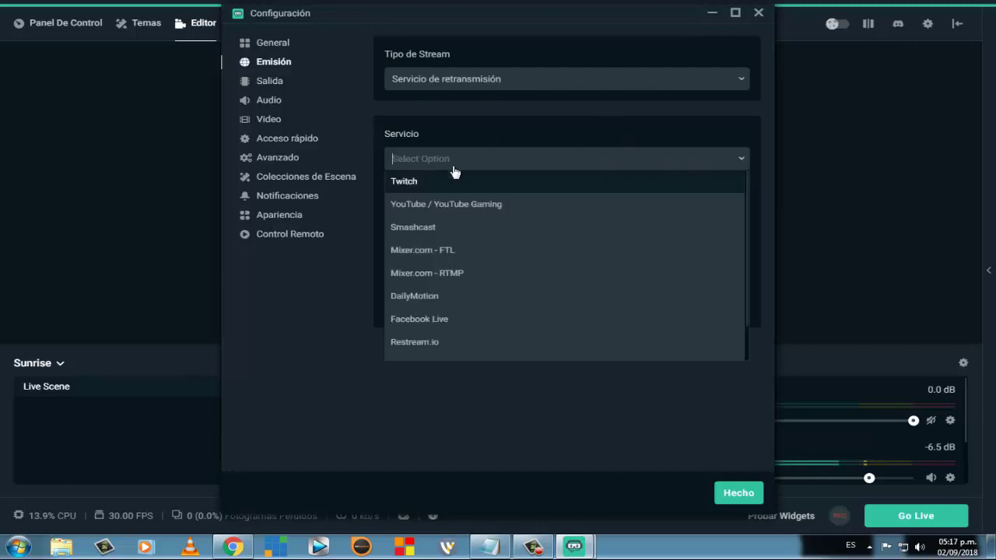
click(427, 209)
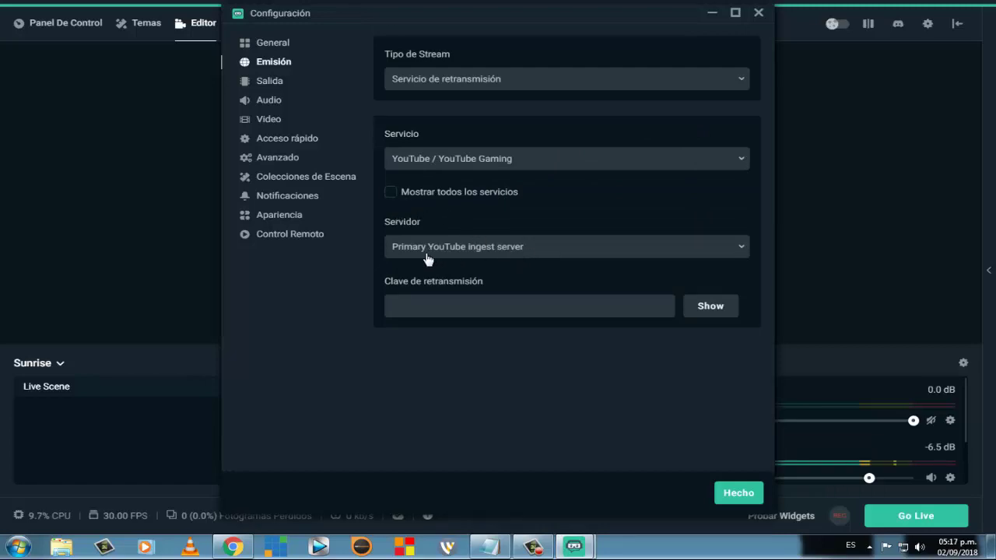
click(742, 247)
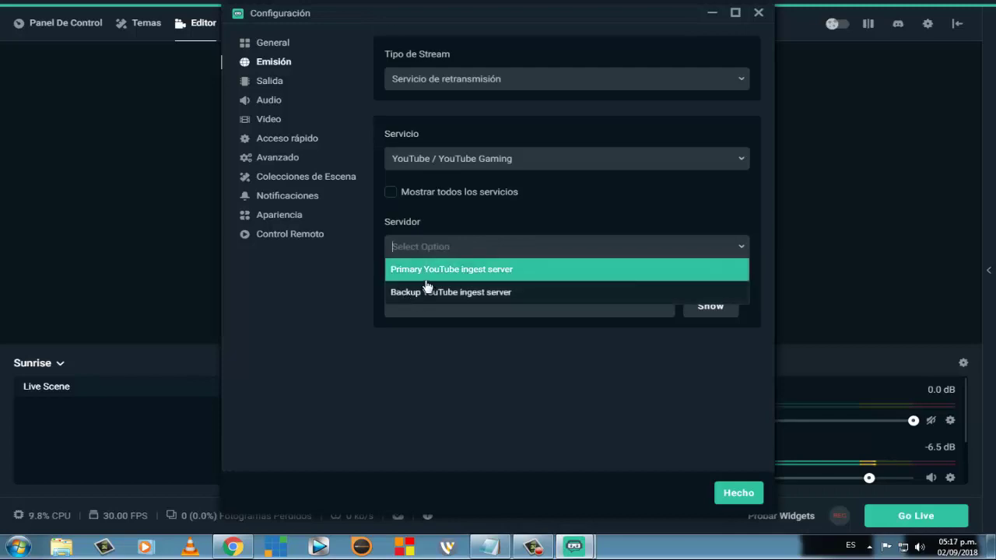
click(495, 268)
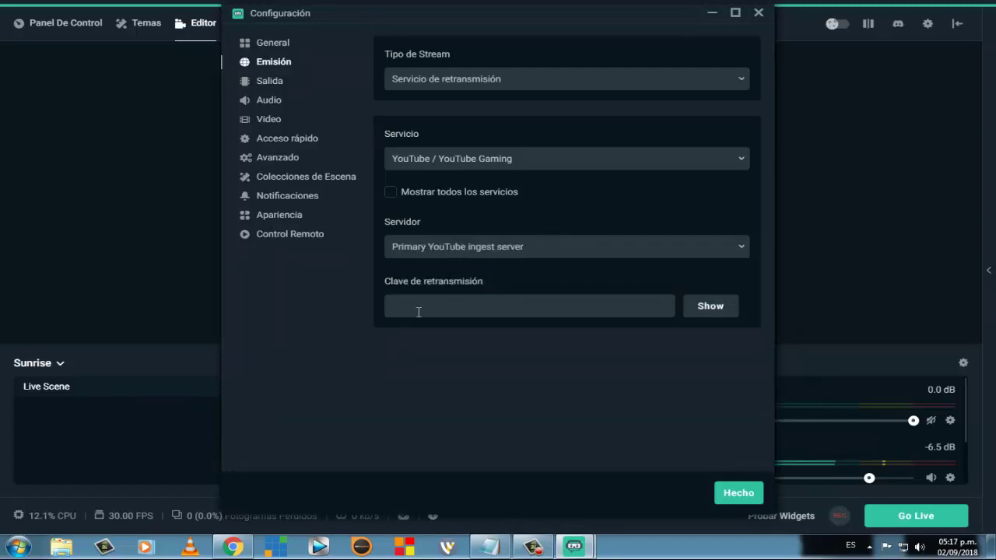
click(419, 312)
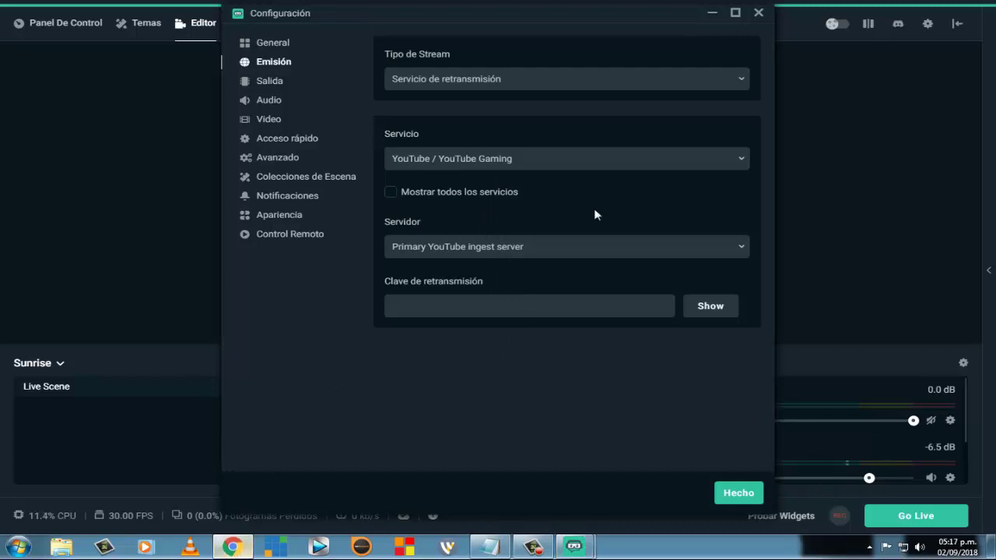
Step: Switch to Chrome and open the Transmite ahora live dashboard in YouTube's Creator Studio
click(249, 550)
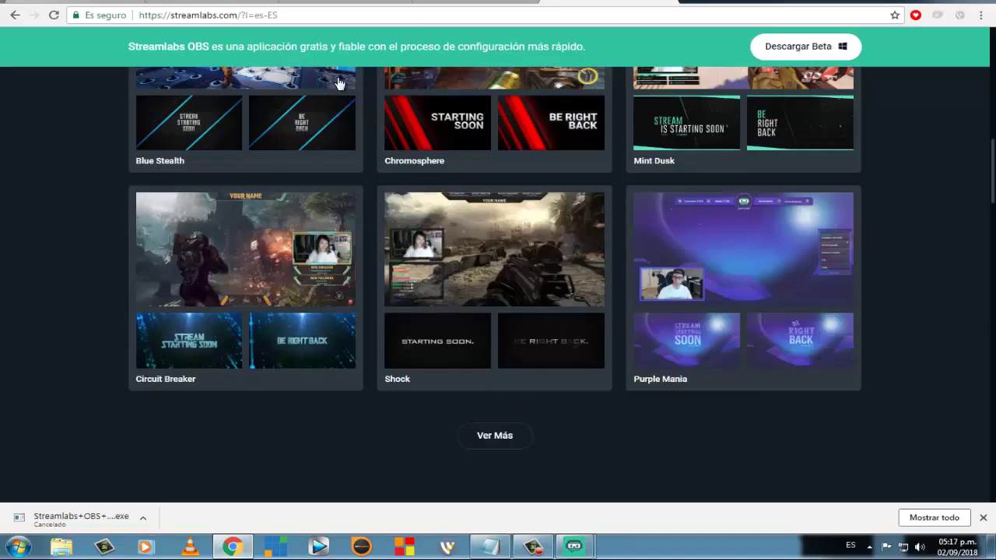
click(192, 2)
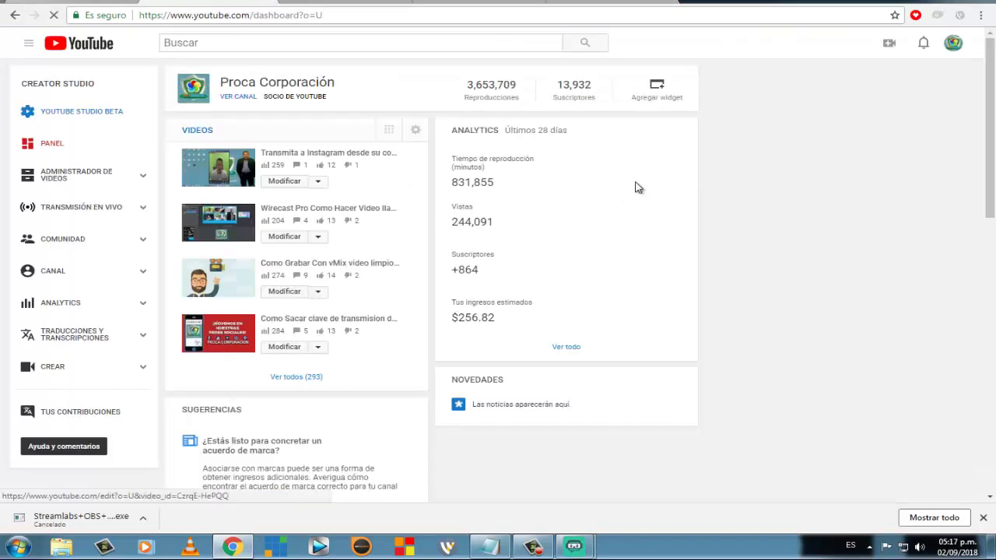
scroll(211, 265, down, 1)
scroll(212, 265, down, 10)
scroll(493, 244, up, 9)
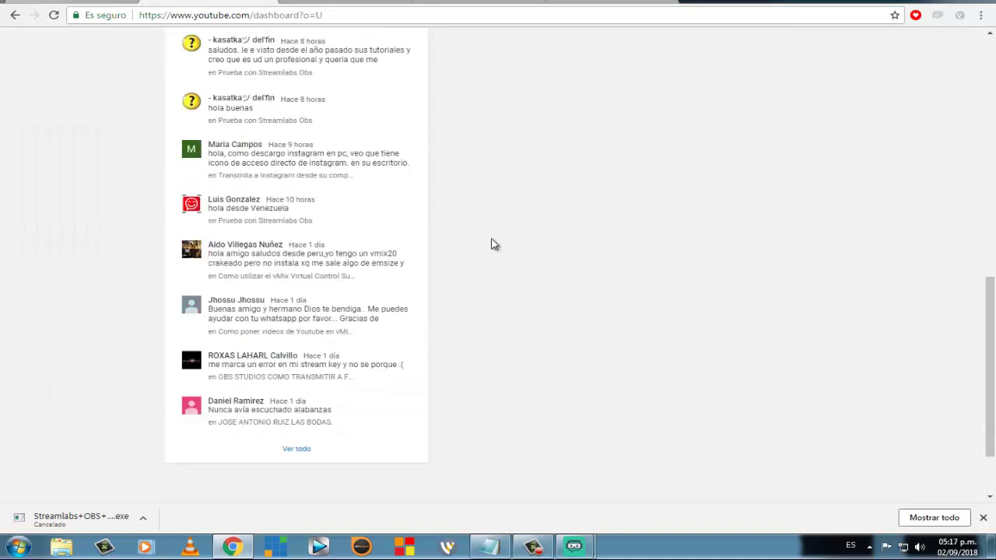
scroll(435, 232, up, 2)
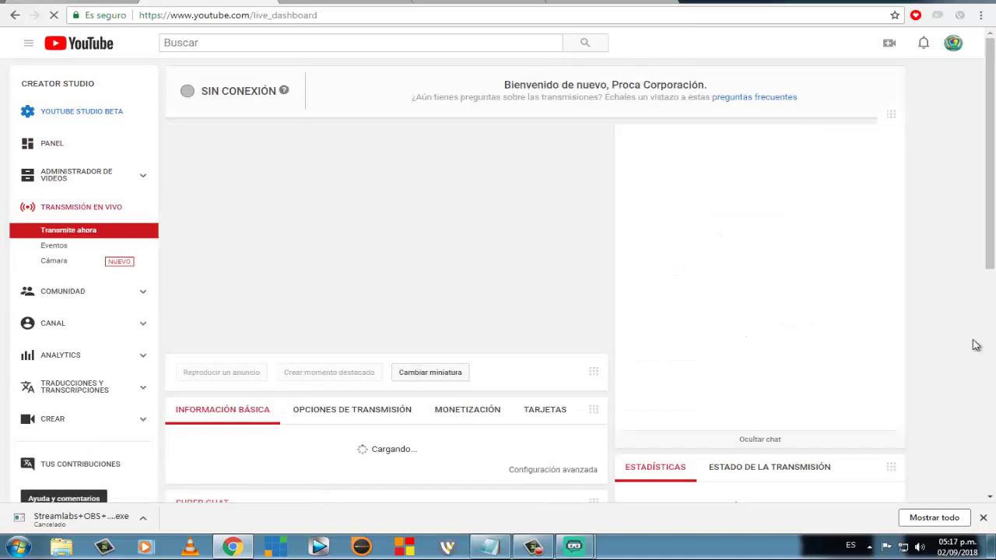
scroll(956, 246, down, 1)
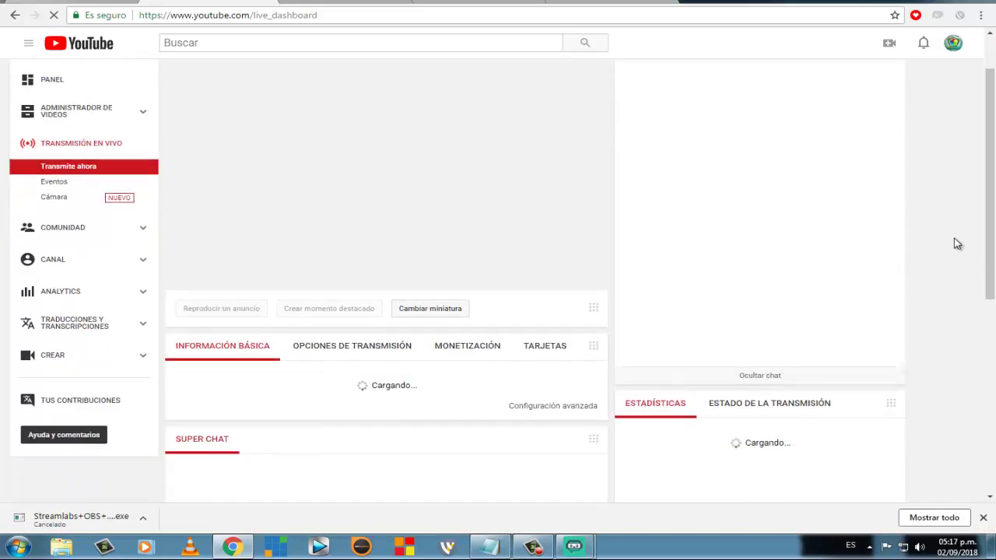
scroll(942, 242, down, 1)
scroll(954, 242, down, 2)
scroll(960, 242, up, 2)
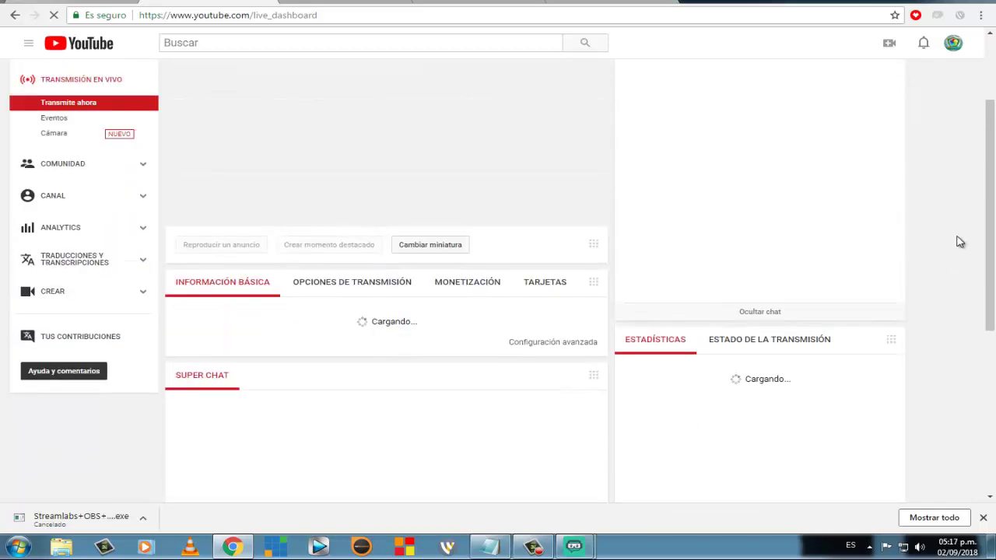
scroll(954, 249, up, 2)
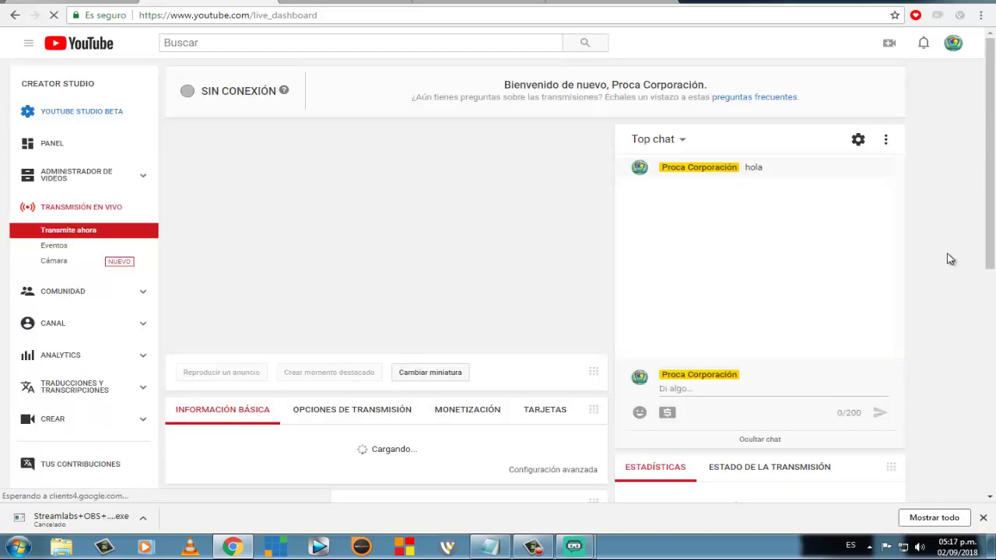
scroll(949, 258, down, 2)
scroll(941, 254, up, 2)
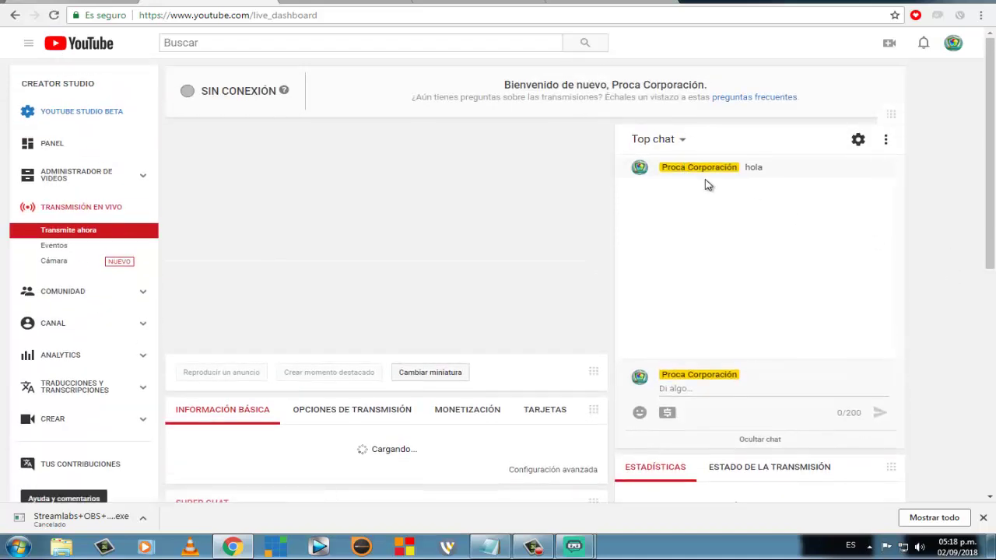
Step: Reveal the stream key under Configuración del codificador on the live dashboard and copy it
scroll(993, 84, down, 2)
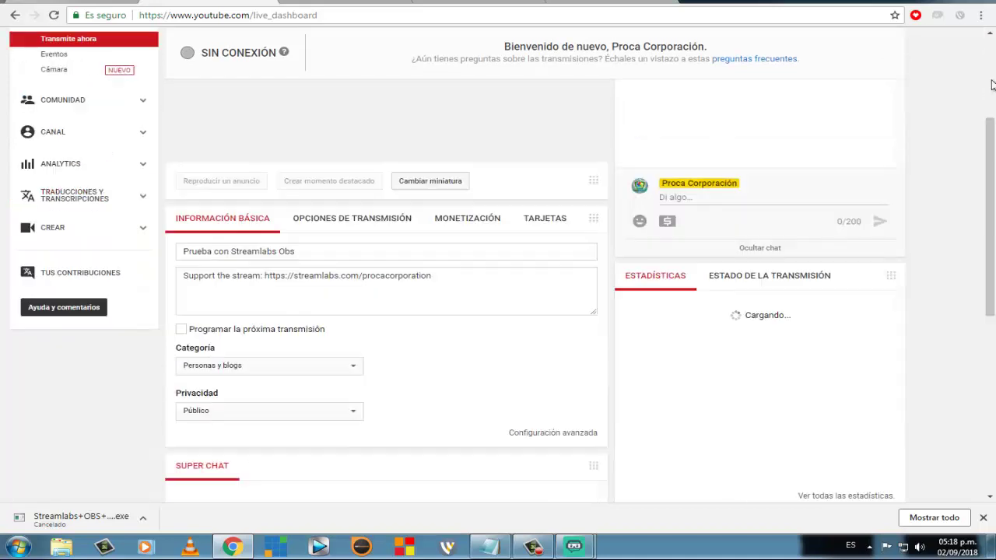
scroll(994, 263, down, 1)
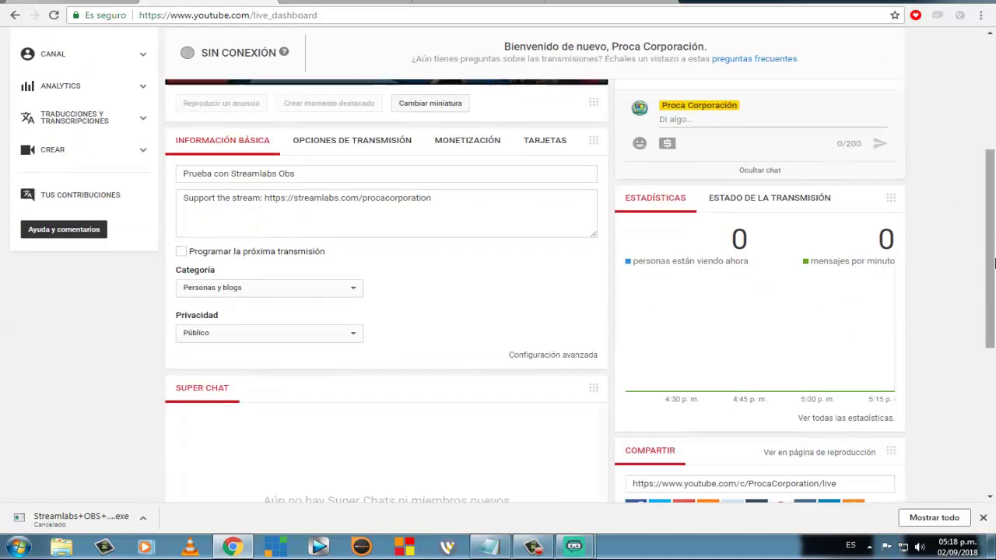
scroll(994, 263, down, 4)
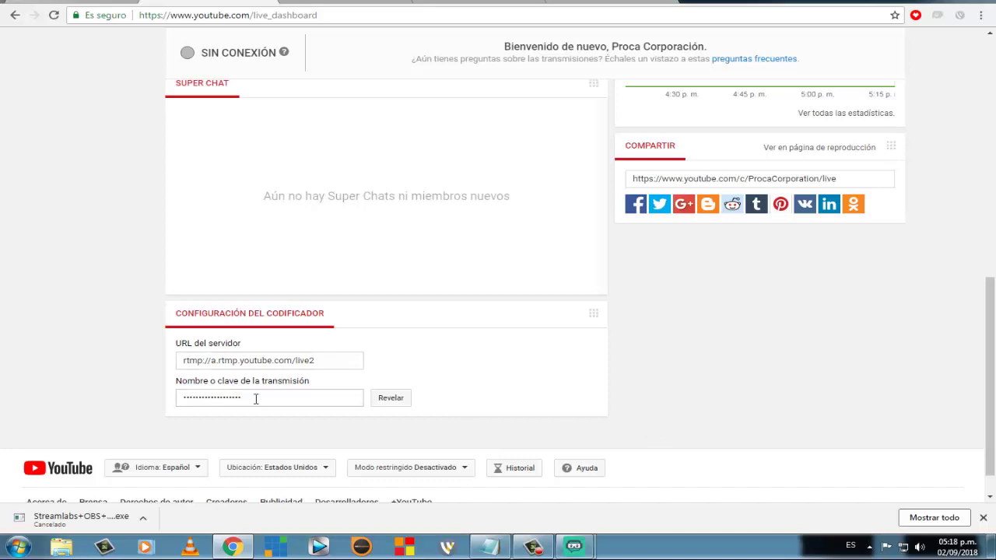
drag(255, 398, 178, 398)
click(181, 395)
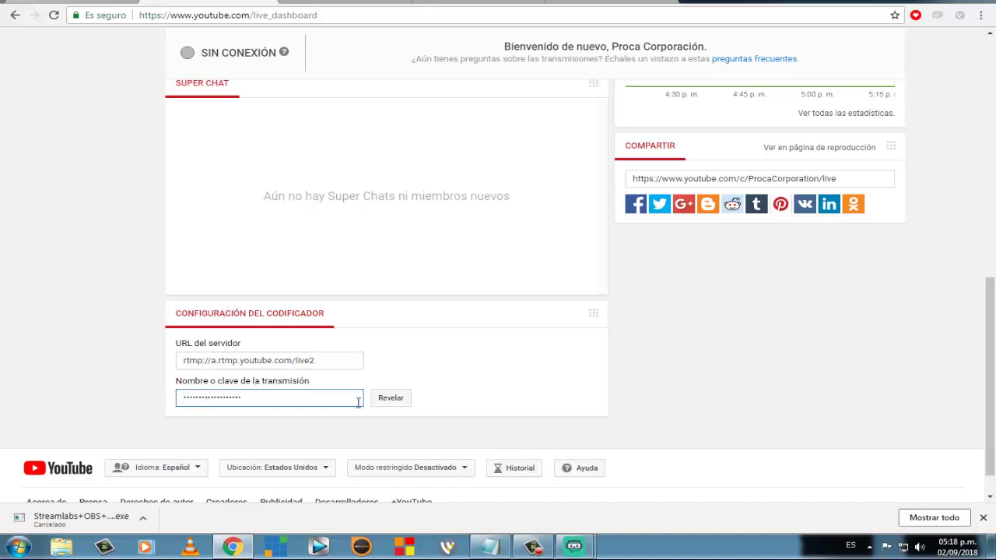
click(391, 398)
triple_click(311, 400)
drag(264, 397, 199, 398)
right_click(199, 398)
click(226, 407)
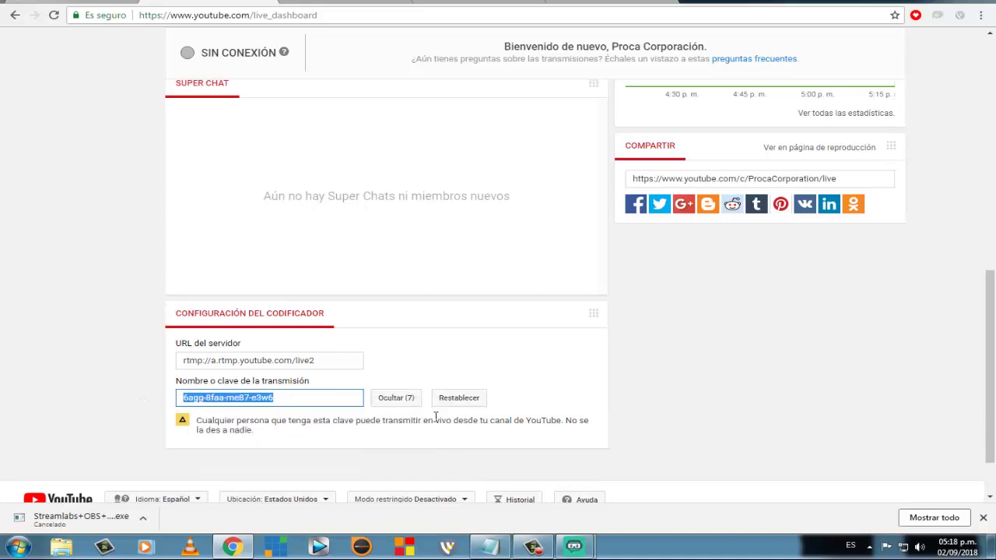
Step: Reset the YouTube stream key and copy the newly generated key
click(458, 399)
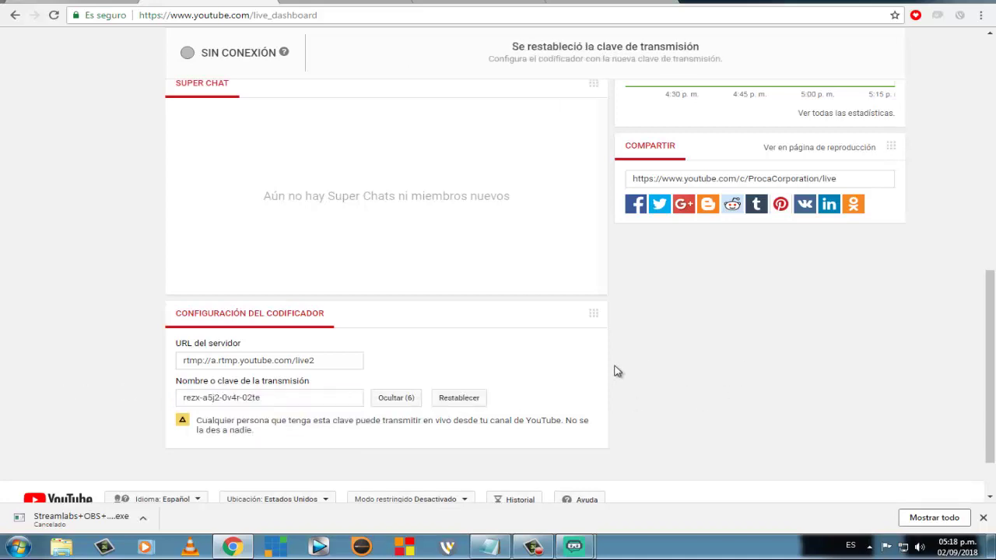
drag(330, 396, 198, 400)
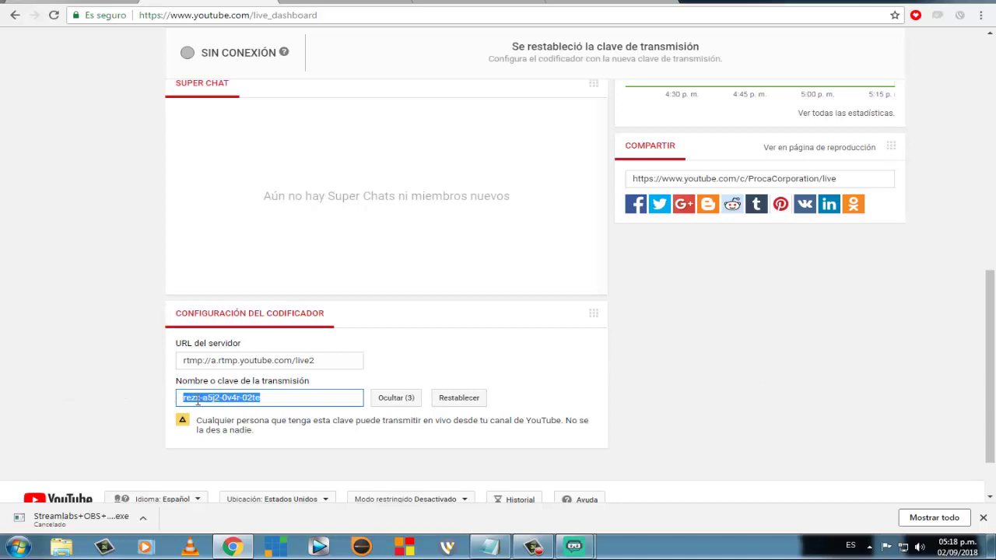
right_click(198, 400)
click(227, 408)
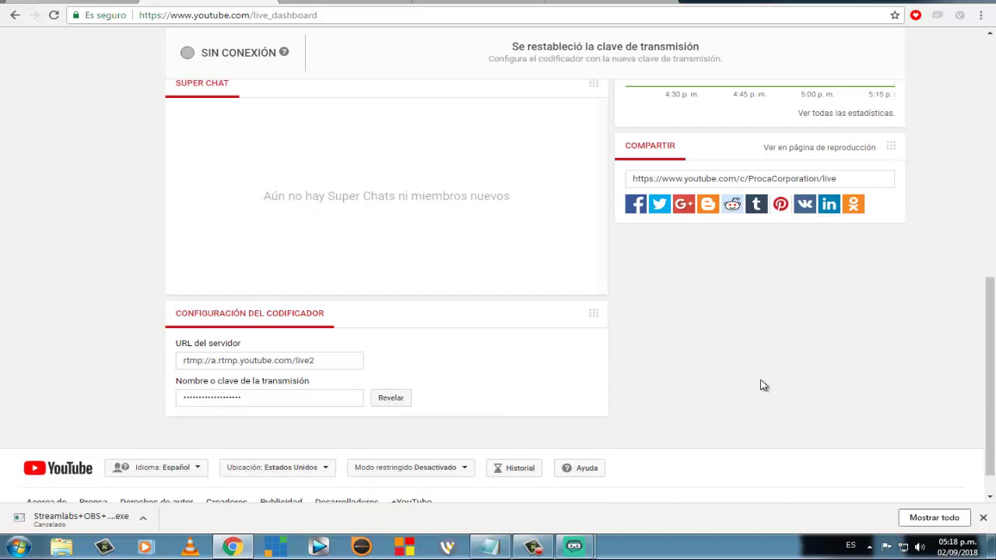
Step: Switch back to the Streamlabs OBS Configuración window and paste the stream key into Clave de retransmisión
scroll(762, 385, up, 6)
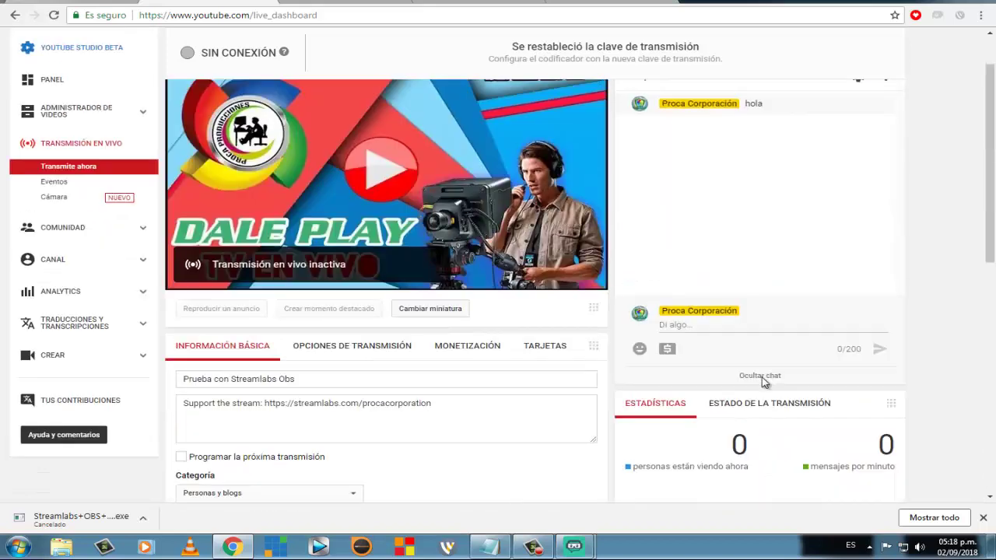
scroll(762, 381, up, 2)
mouse_move(573, 546)
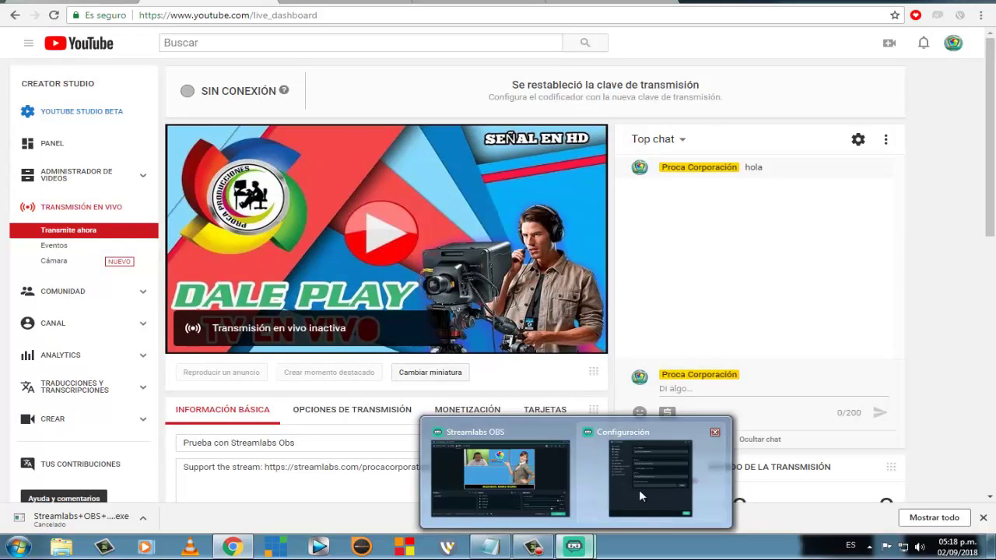
click(638, 490)
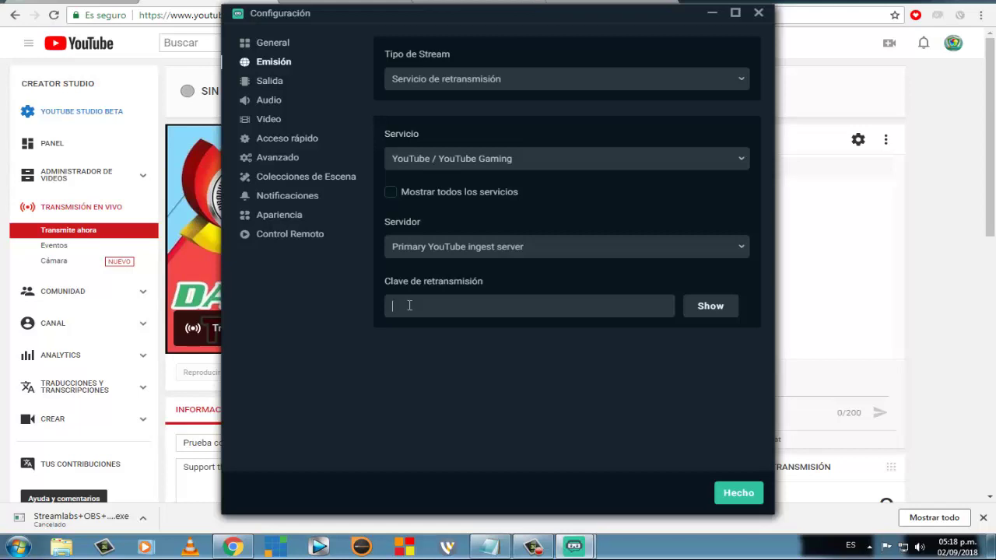
key(ctrl+v)
Step: Open the Salida settings and examine the Bitrate de Video value under Emitiendo
click(265, 83)
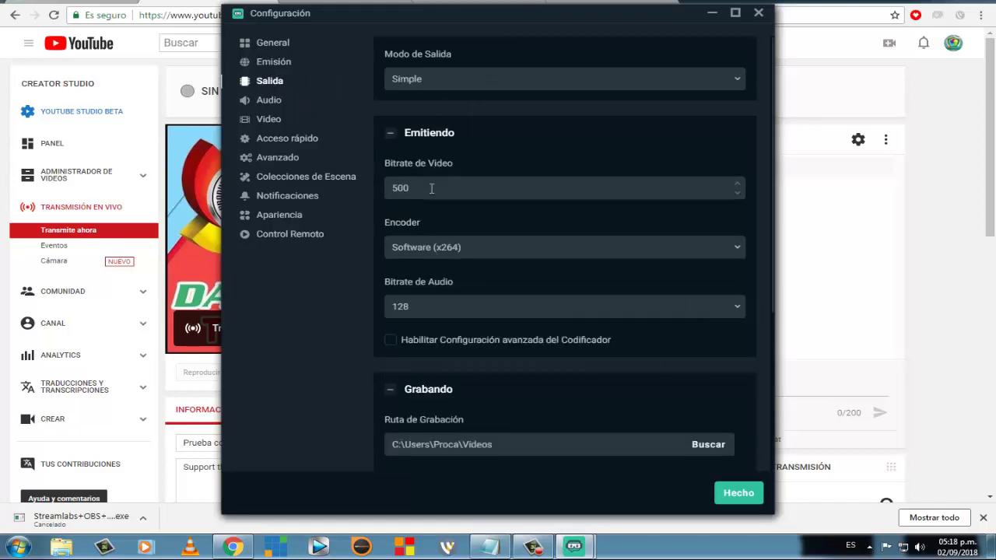
drag(413, 188, 382, 192)
click(429, 188)
click(515, 187)
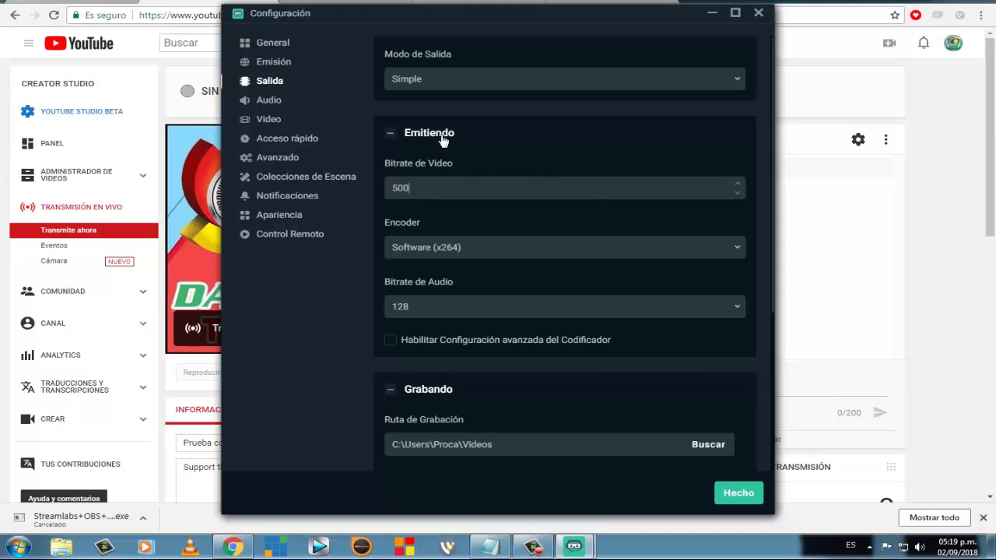
Step: Switch Modo de Salida to Avanzado to view its options, and return it to Simple
click(526, 81)
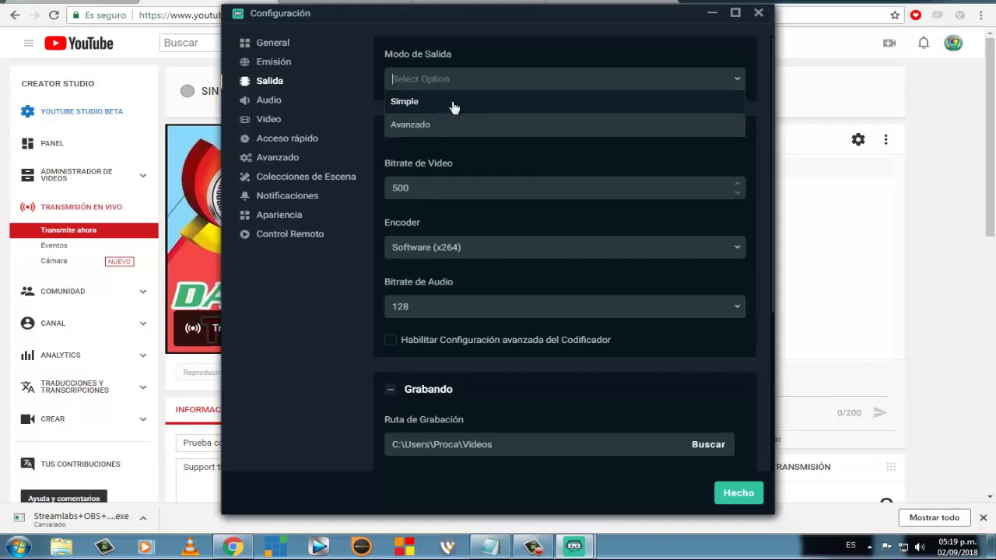
click(409, 126)
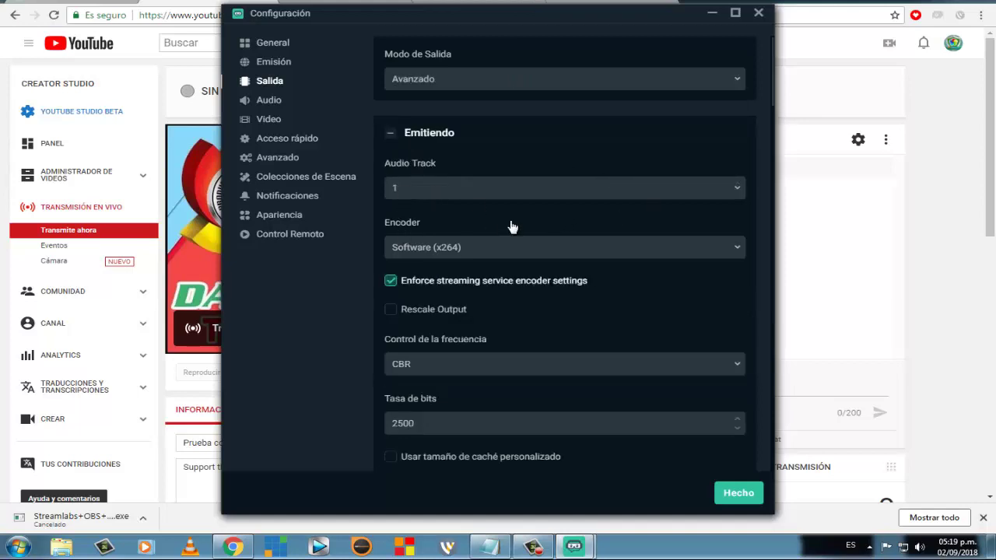
click(728, 81)
click(420, 102)
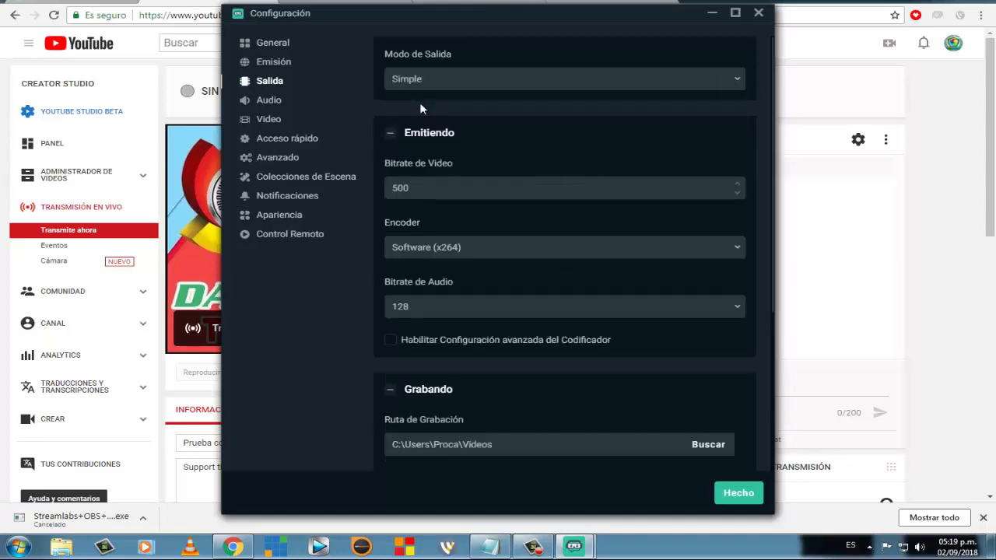